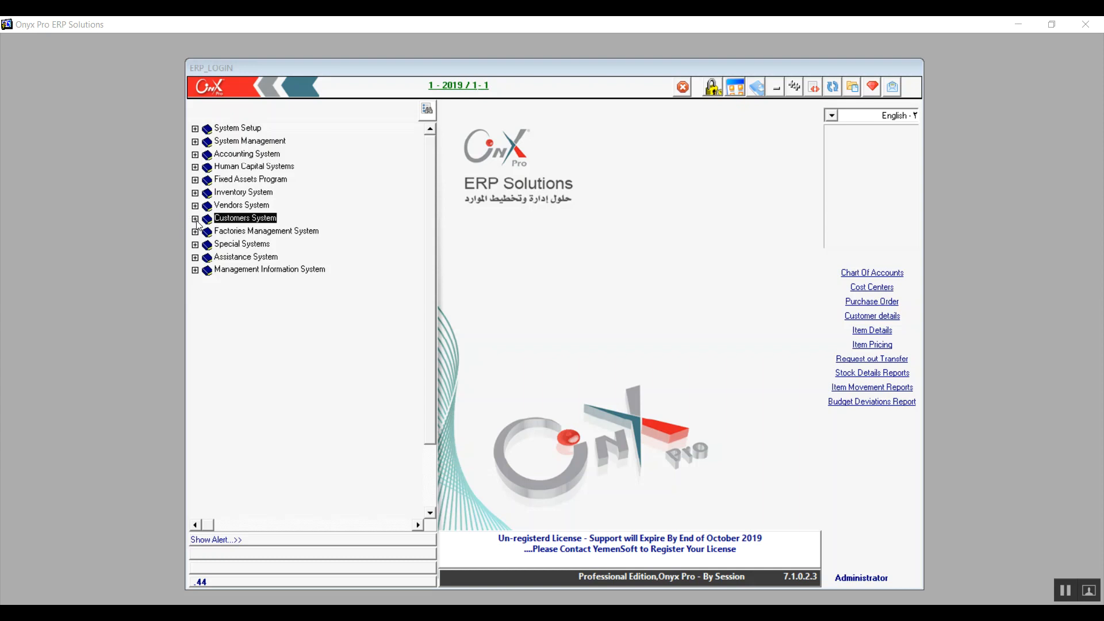
# Step: Open Sales Representative Details from the inputs of the Accounts Receivable System within the Customers System
pyautogui.click(196, 219)
pyautogui.click(213, 233)
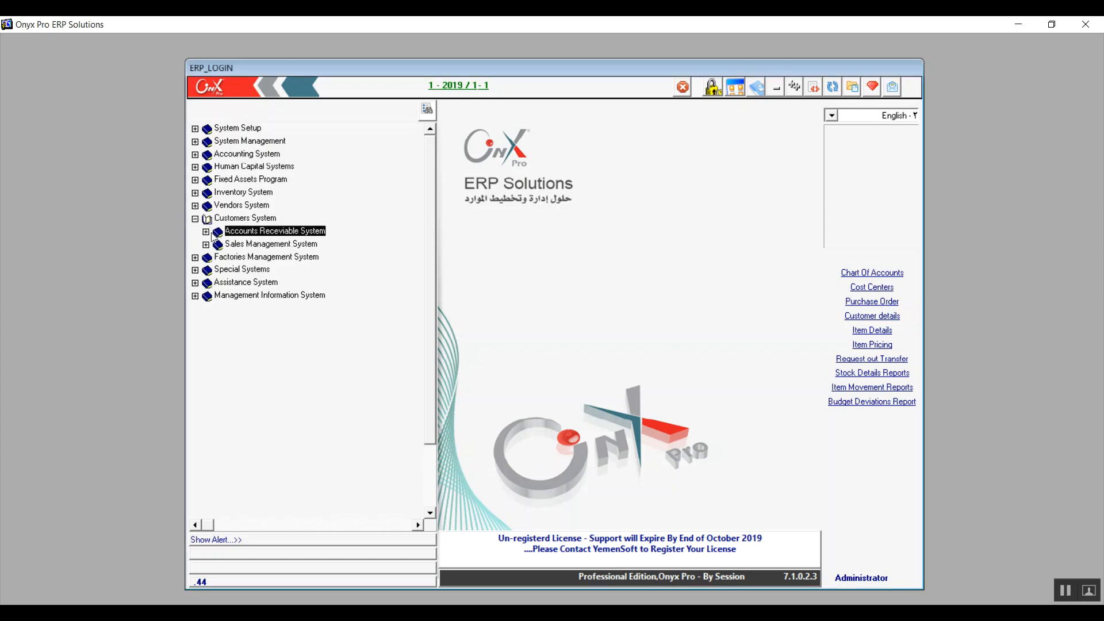
pyautogui.click(205, 233)
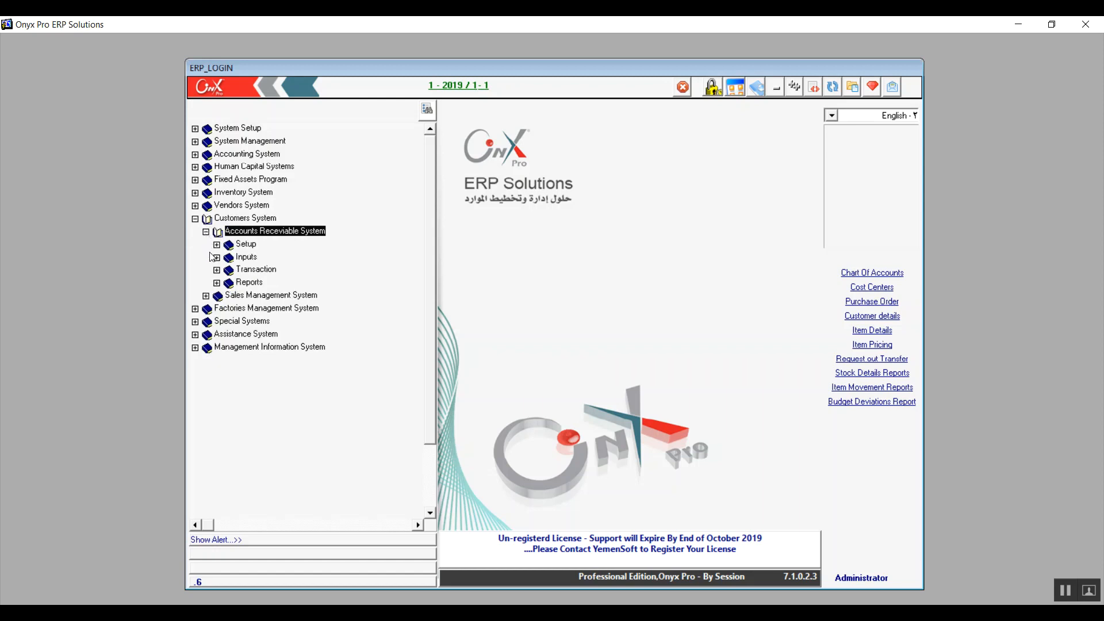
pyautogui.click(216, 257)
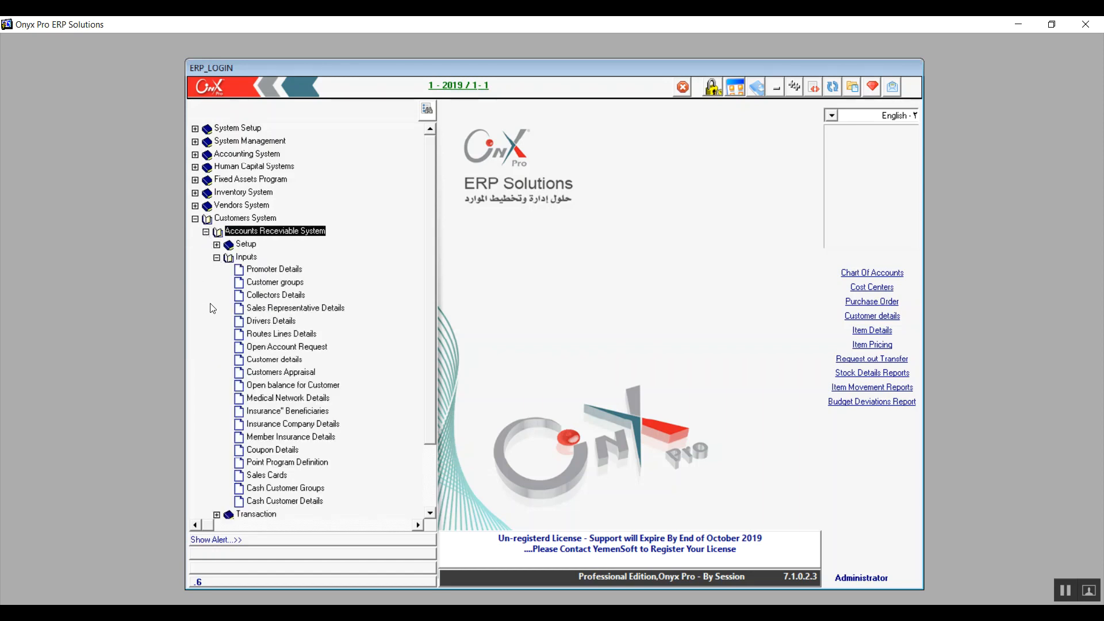
pyautogui.click(331, 311)
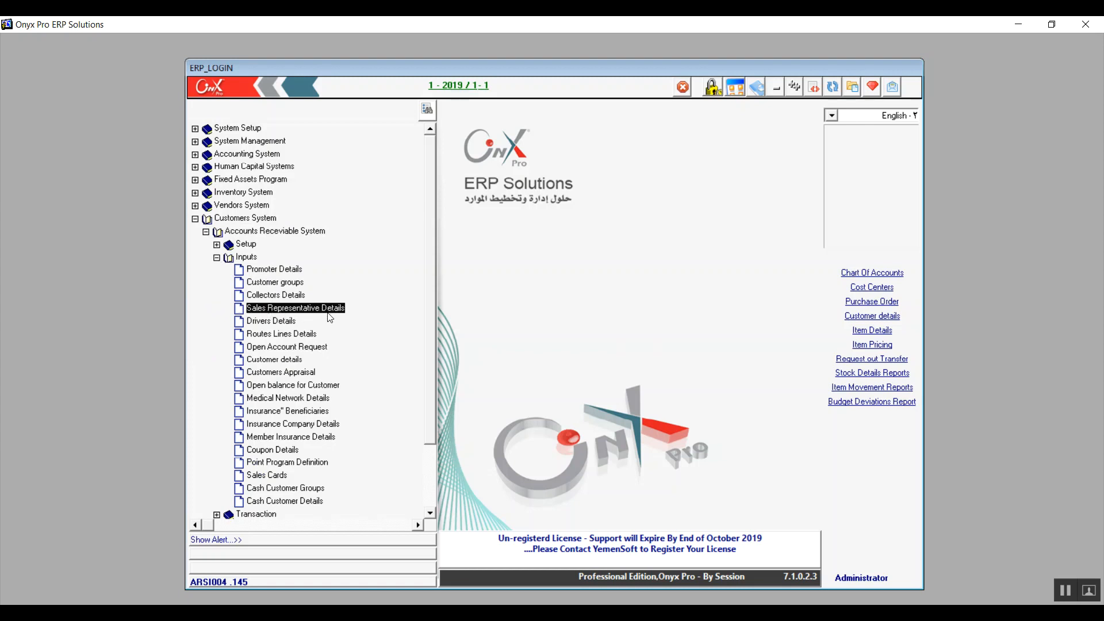
pyautogui.doubleClick(329, 314)
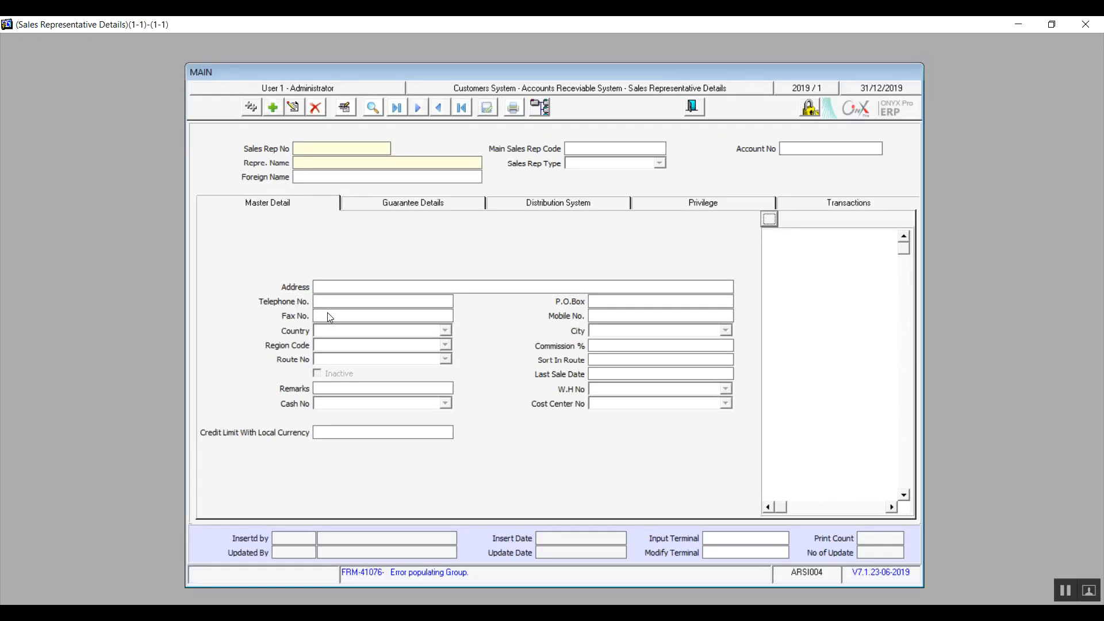
# Step: Start a new sales representative record with "Name" as both the representative name and the foreign name
pyautogui.click(273, 108)
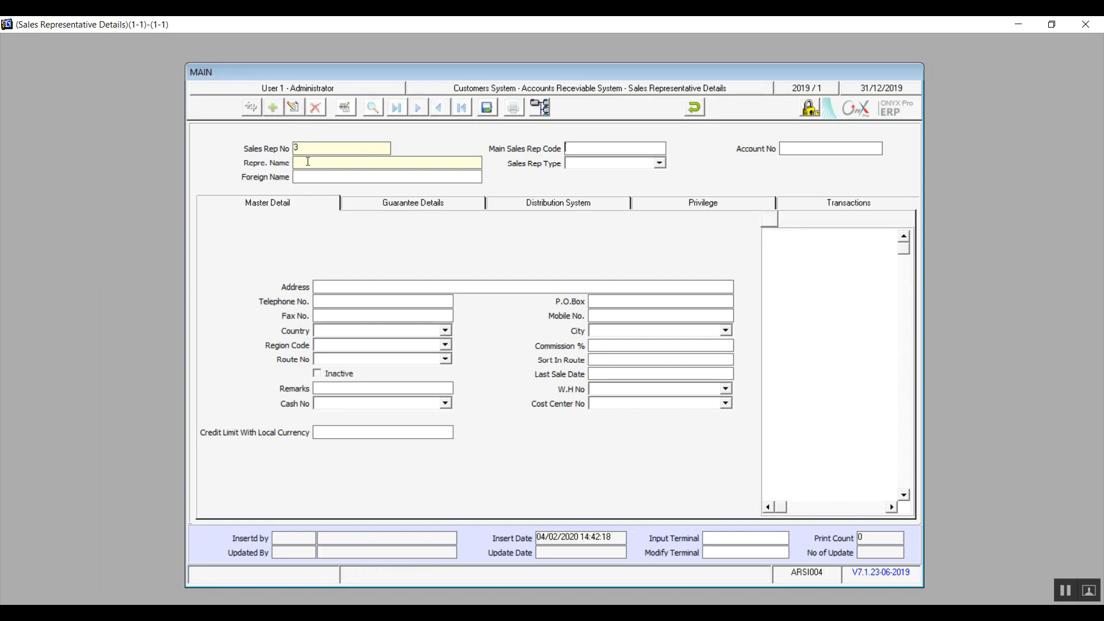
pyautogui.write('NameName')
pyautogui.press('Tab')
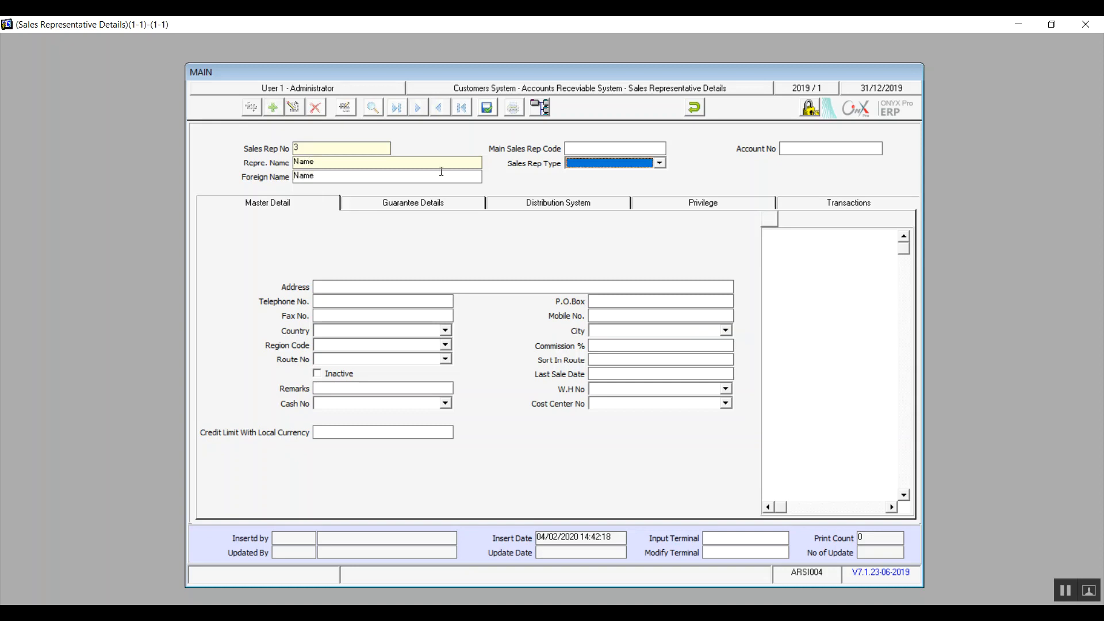
# Step: Set the main sales rep code to 2 and the sales rep type to "2- R type 1"
pyautogui.click(571, 148)
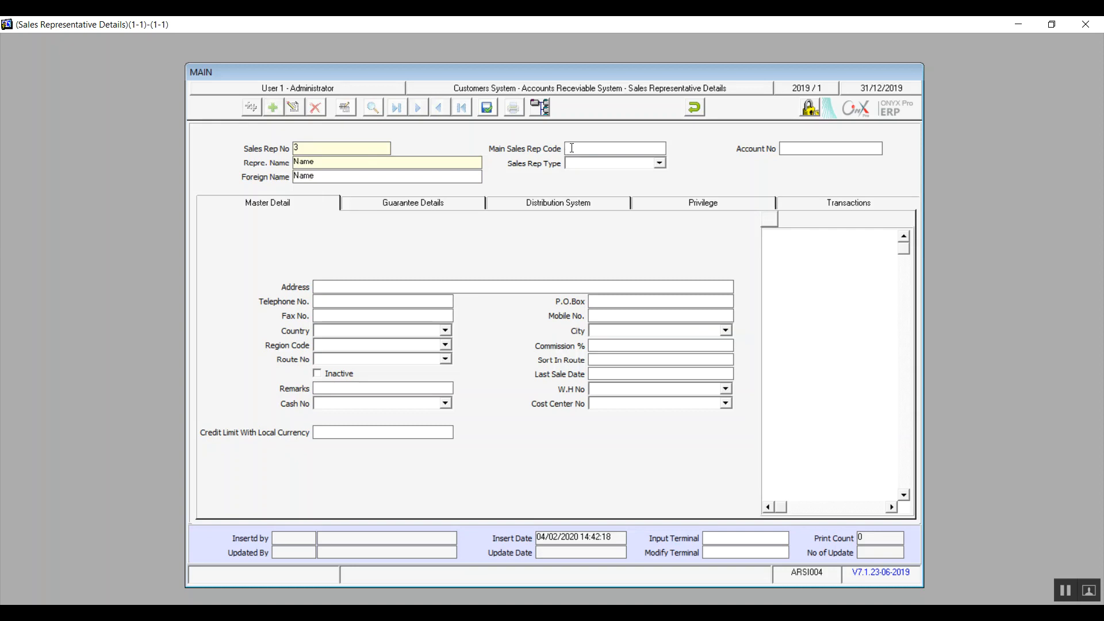
pyautogui.write('1')
pyautogui.press('BackSpace')
pyautogui.press('F9')
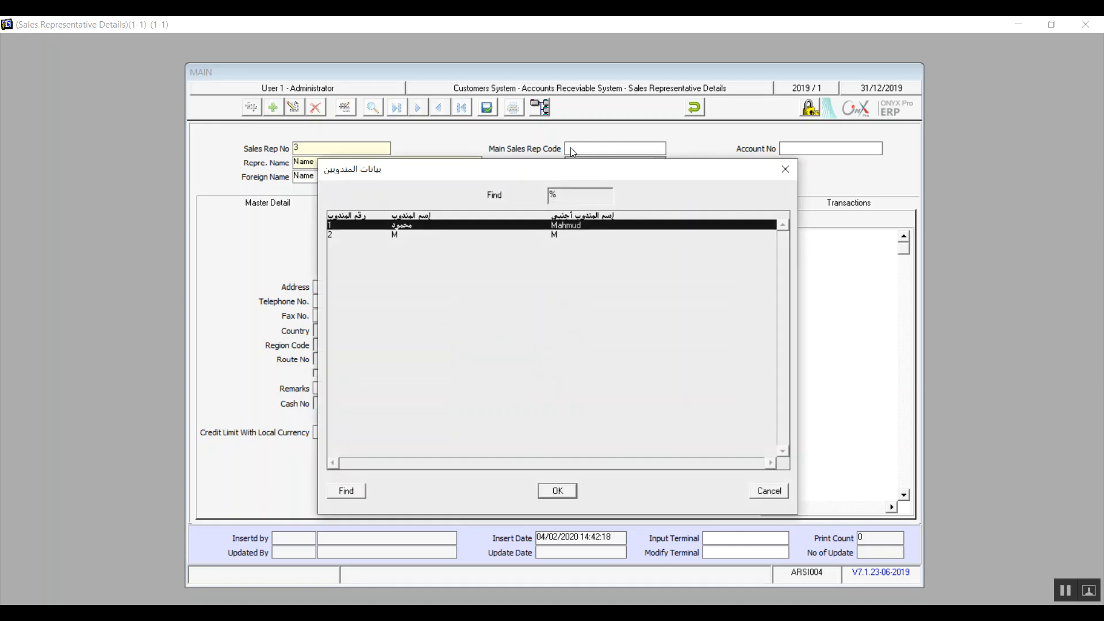
pyautogui.doubleClick(420, 235)
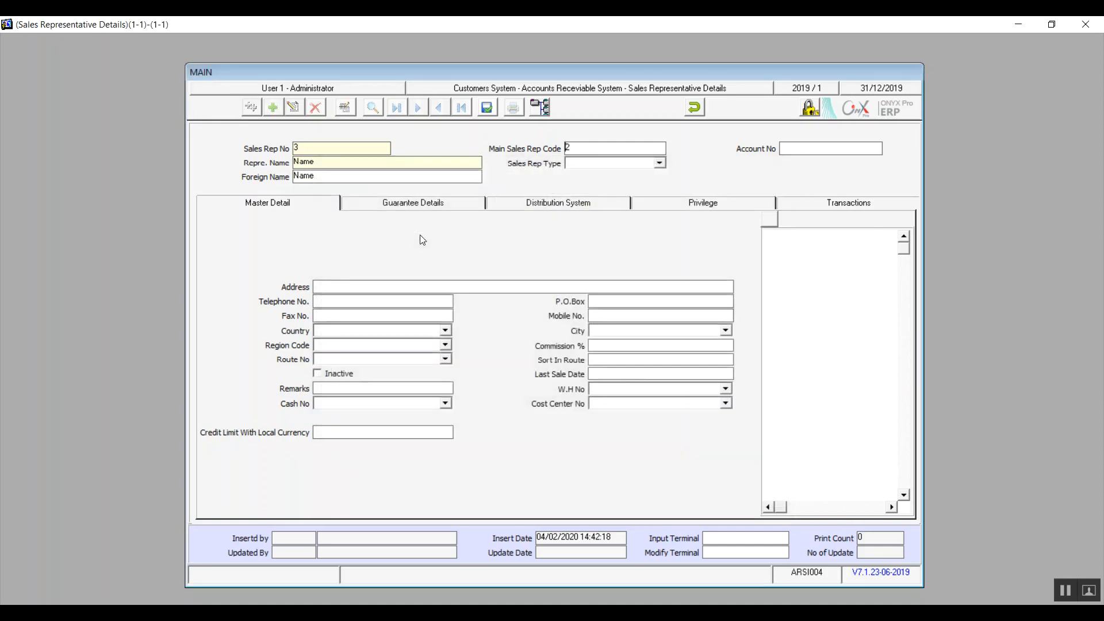
pyautogui.click(601, 163)
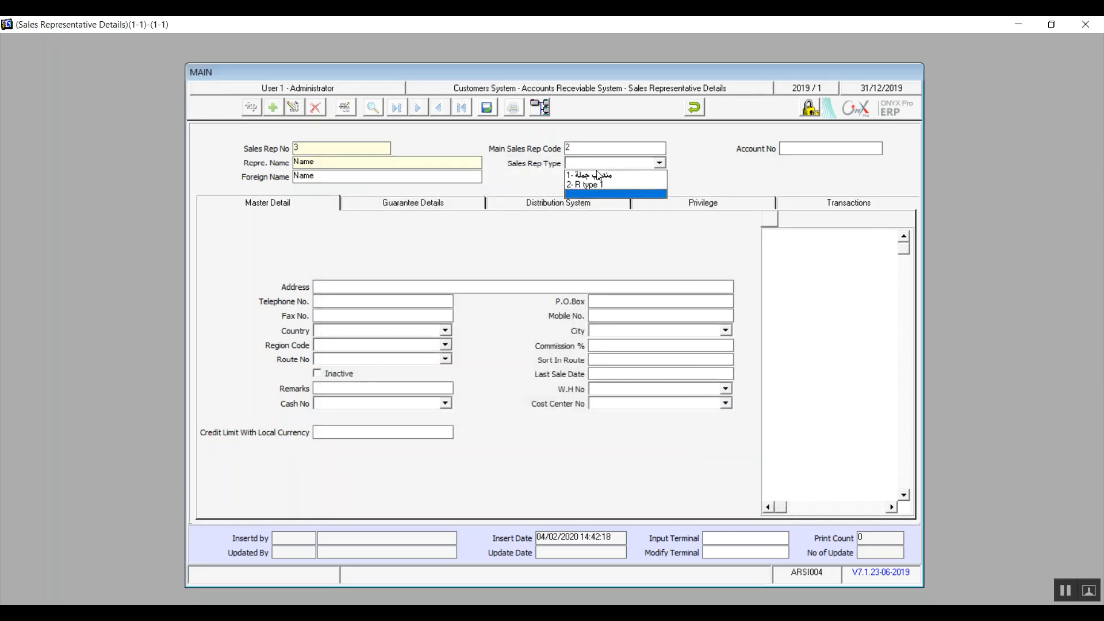
pyautogui.click(595, 185)
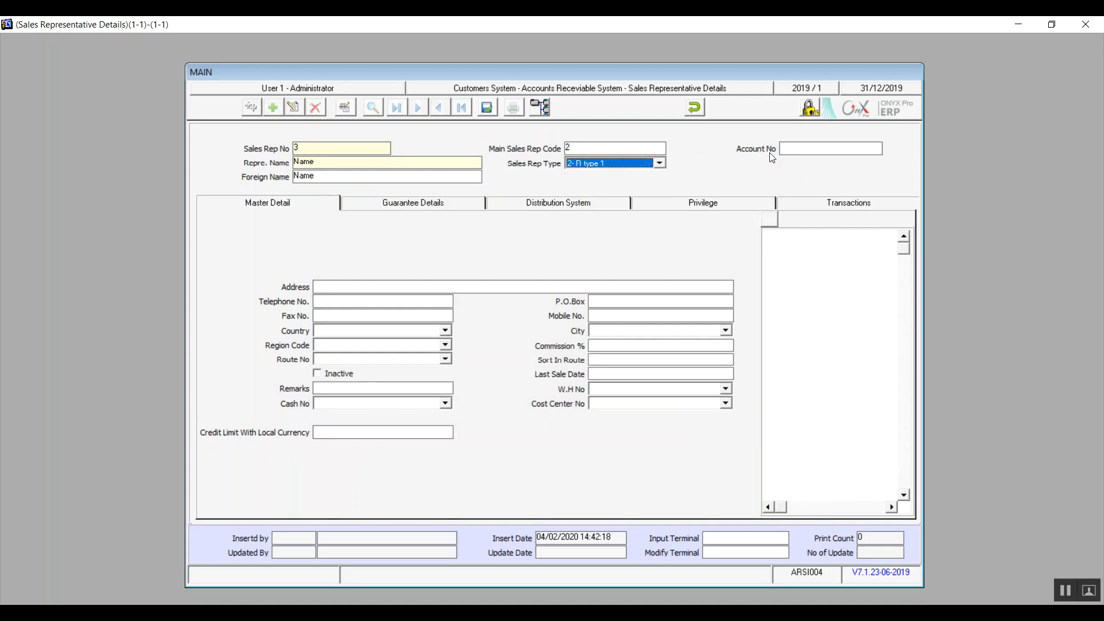
# Step: Assign the "Sanaa Branch's safe" account to the sales representative
pyautogui.click(797, 149)
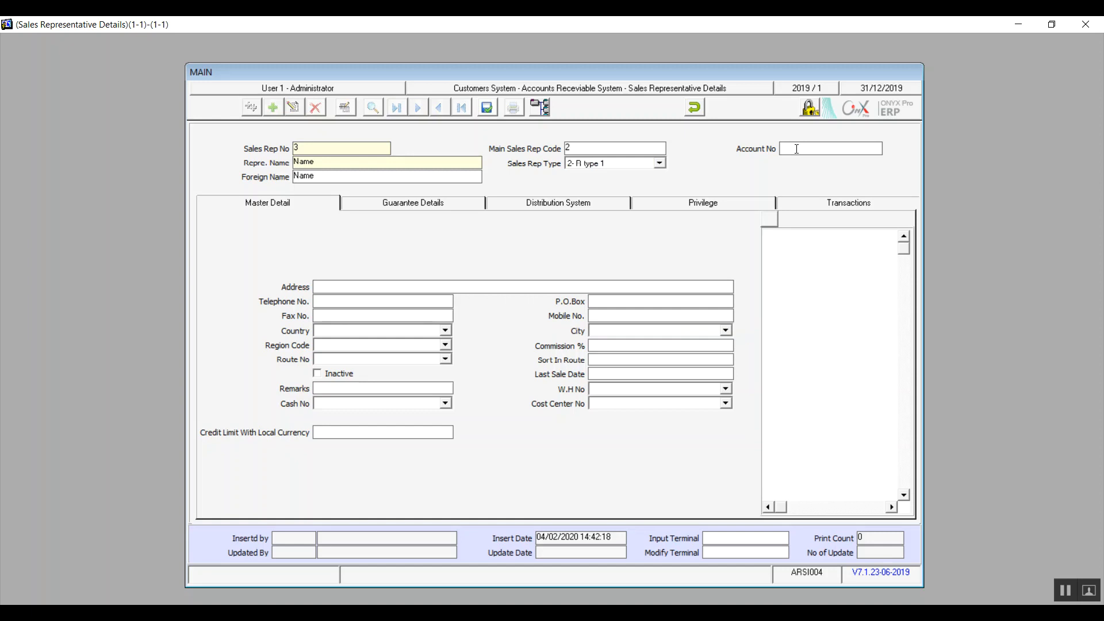
pyautogui.doubleClick(796, 149)
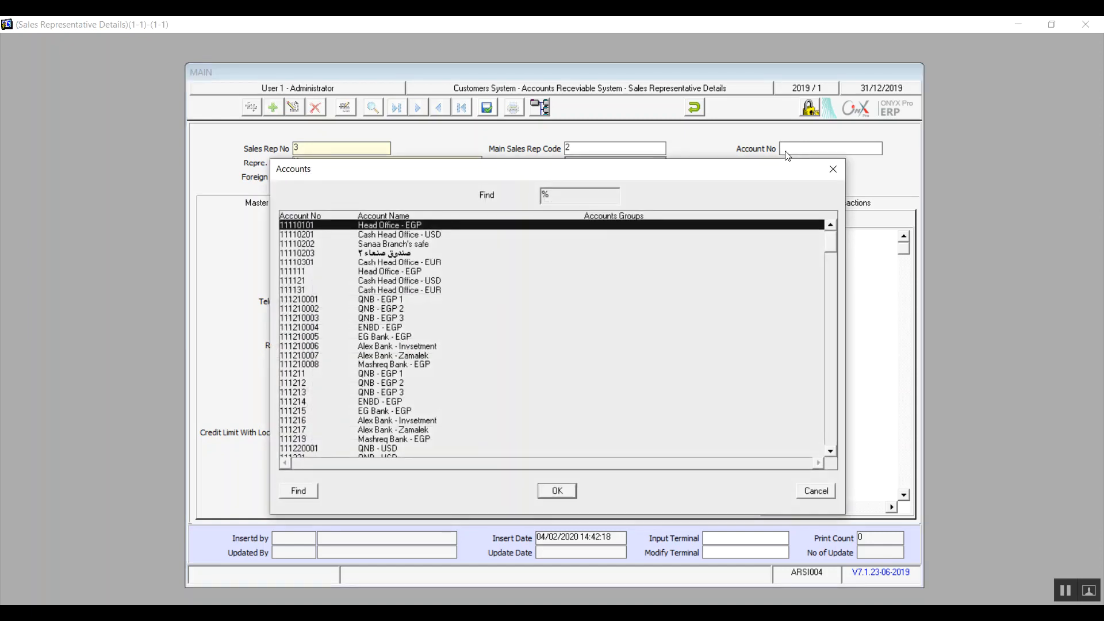
pyautogui.doubleClick(405, 246)
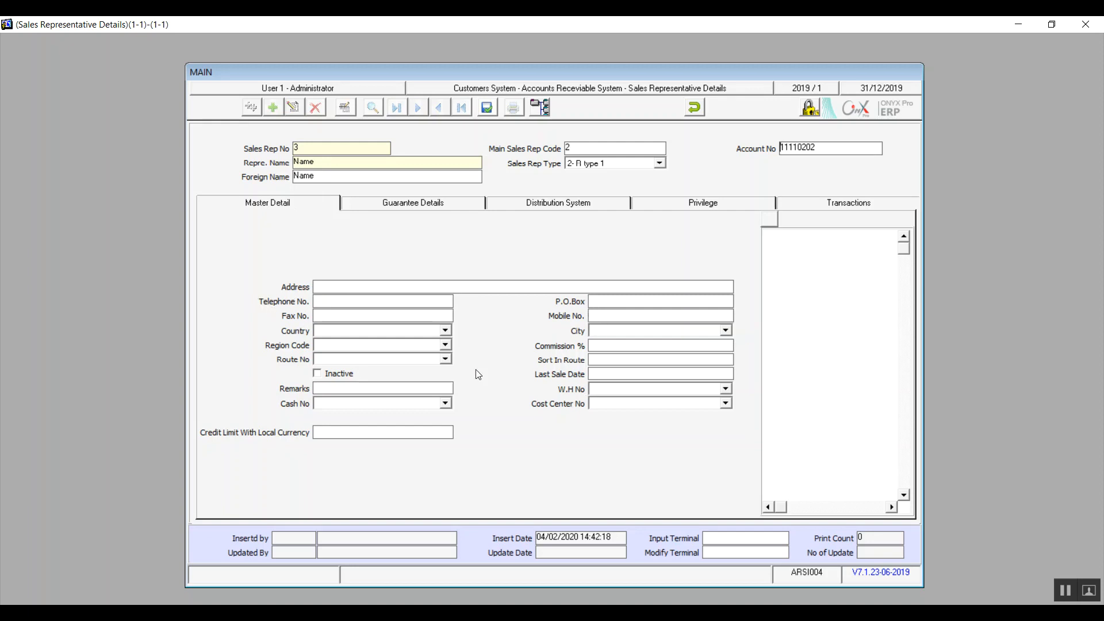
# Step: Set the commission percentage to .02 and check the available warehouse choices
pyautogui.click(632, 345)
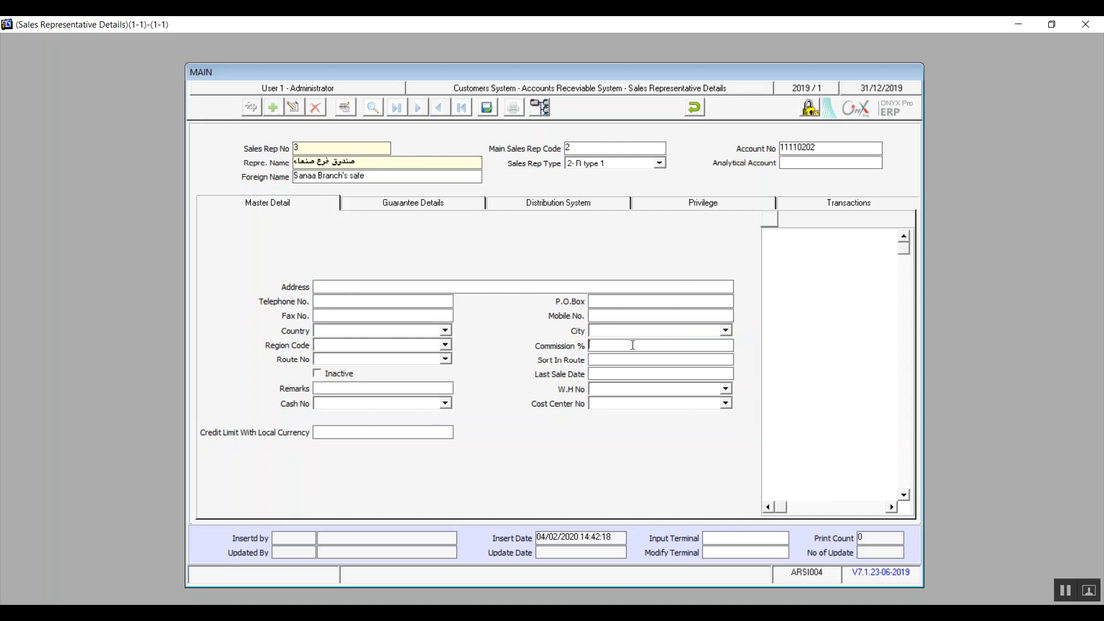
pyautogui.write('.02')
pyautogui.click(626, 396)
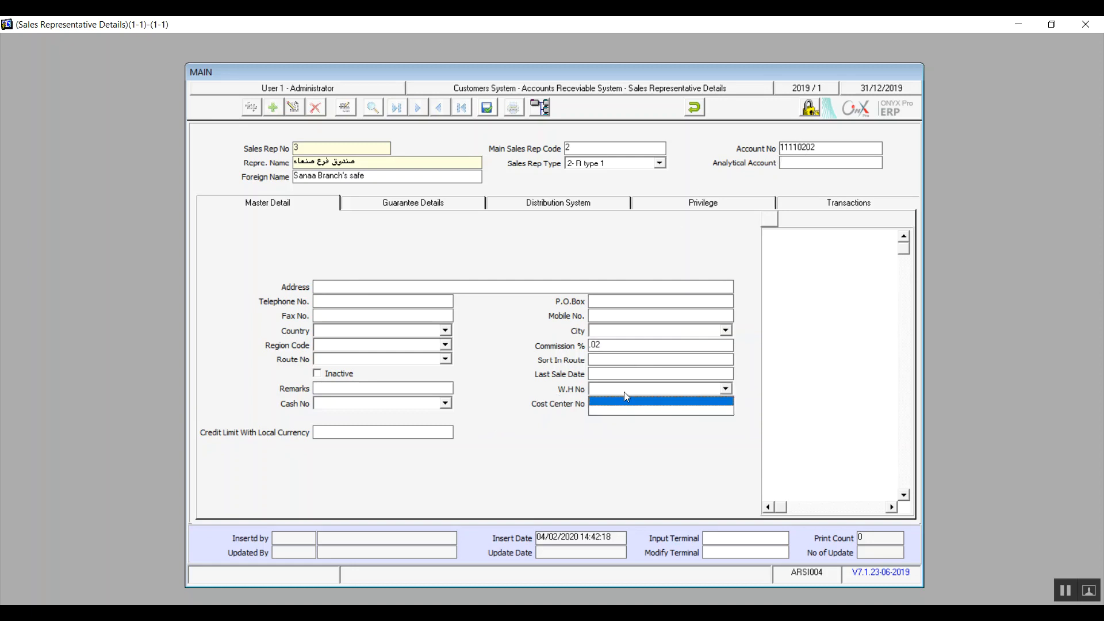
pyautogui.click(626, 396)
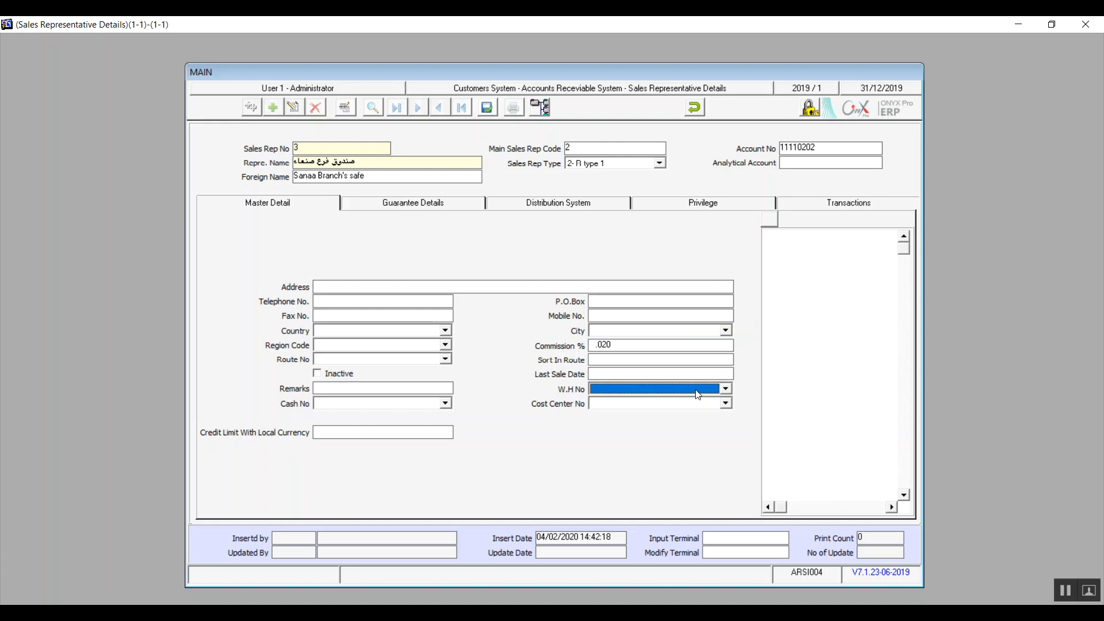
# Step: Clear the representative's account number and replace it with the first "مخزون انتاج تام" account found by searching the accounts list
pyautogui.click(826, 149)
pyautogui.press('BackSpace')
pyautogui.press('BackSpace')
pyautogui.press('BackSpace')
pyautogui.press('BackSpace')
pyautogui.press('BackSpace')
pyautogui.press('BackSpace')
pyautogui.press('BackSpace')
pyautogui.press('BackSpace')
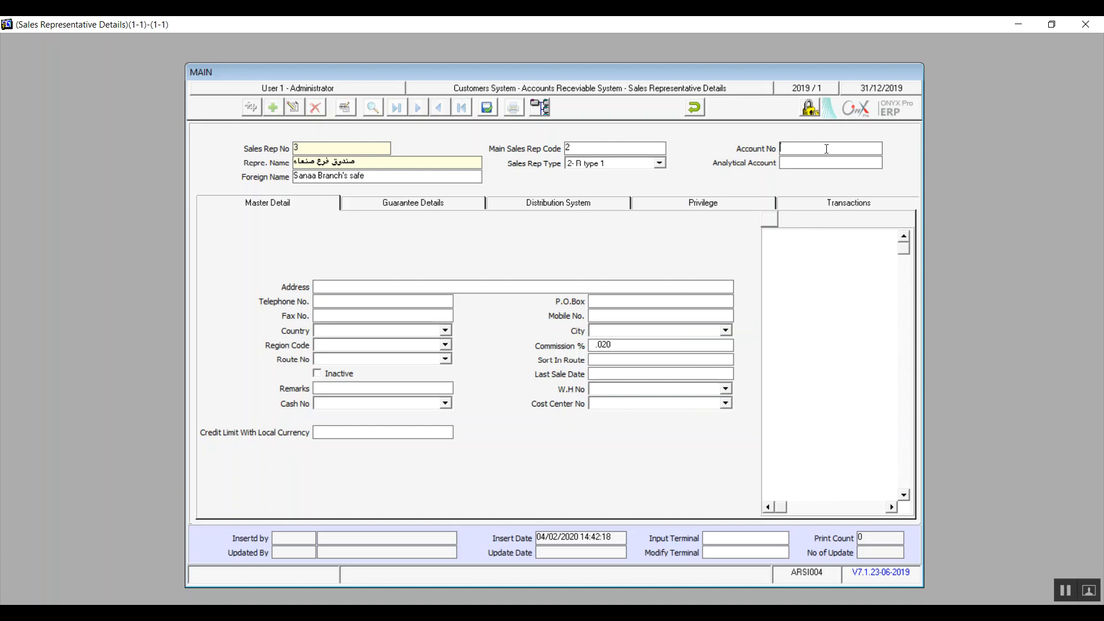
pyautogui.doubleClick(826, 149)
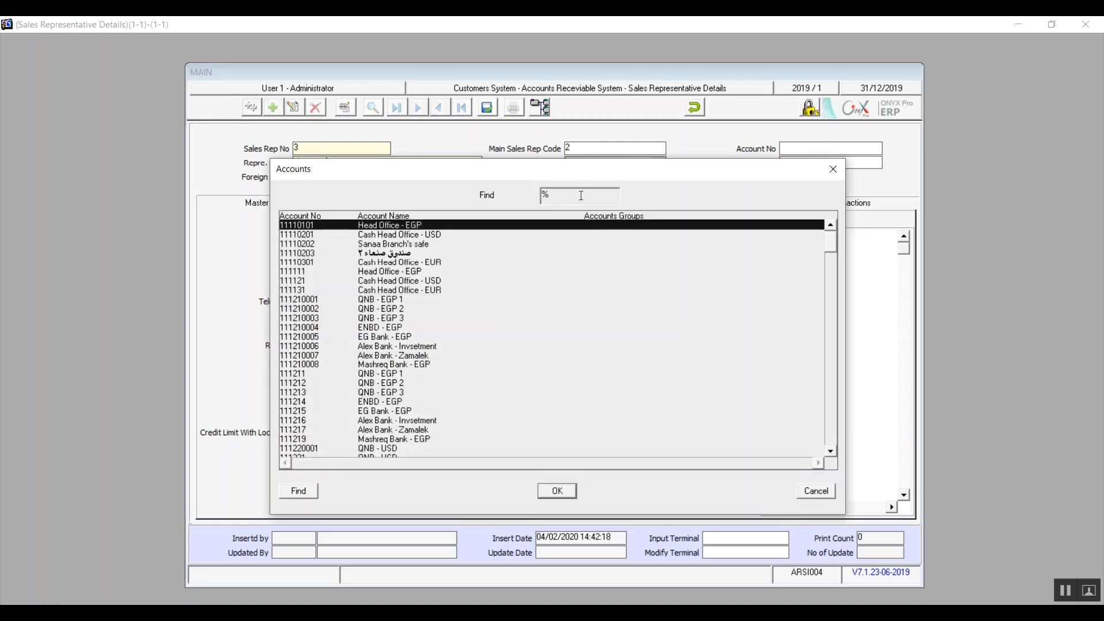
pyautogui.write('نتا')
pyautogui.press('Return')
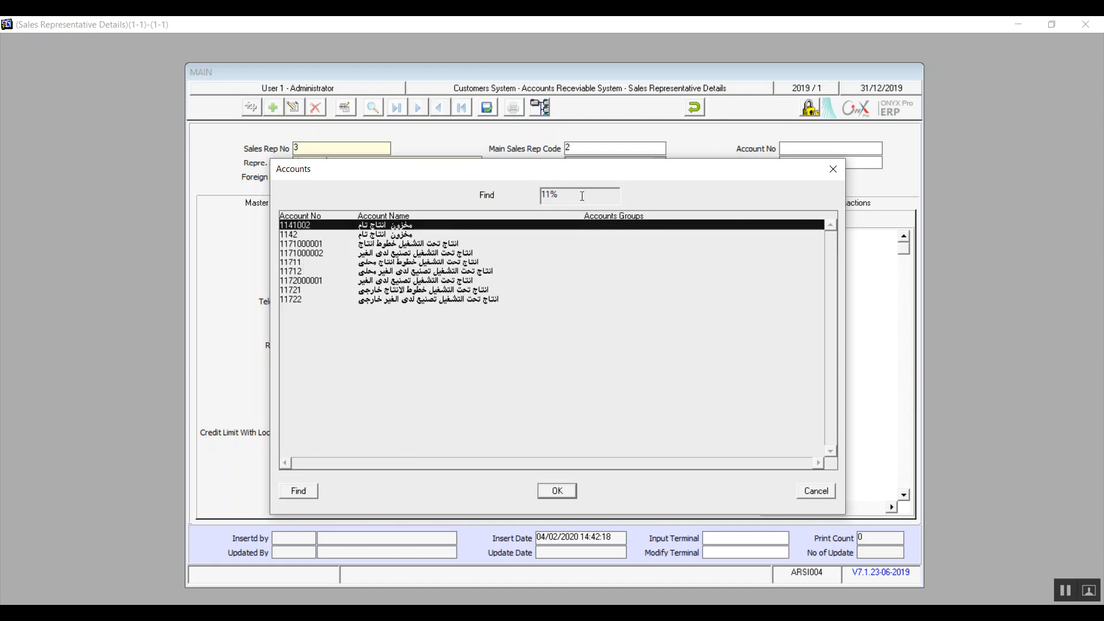
pyautogui.doubleClick(415, 228)
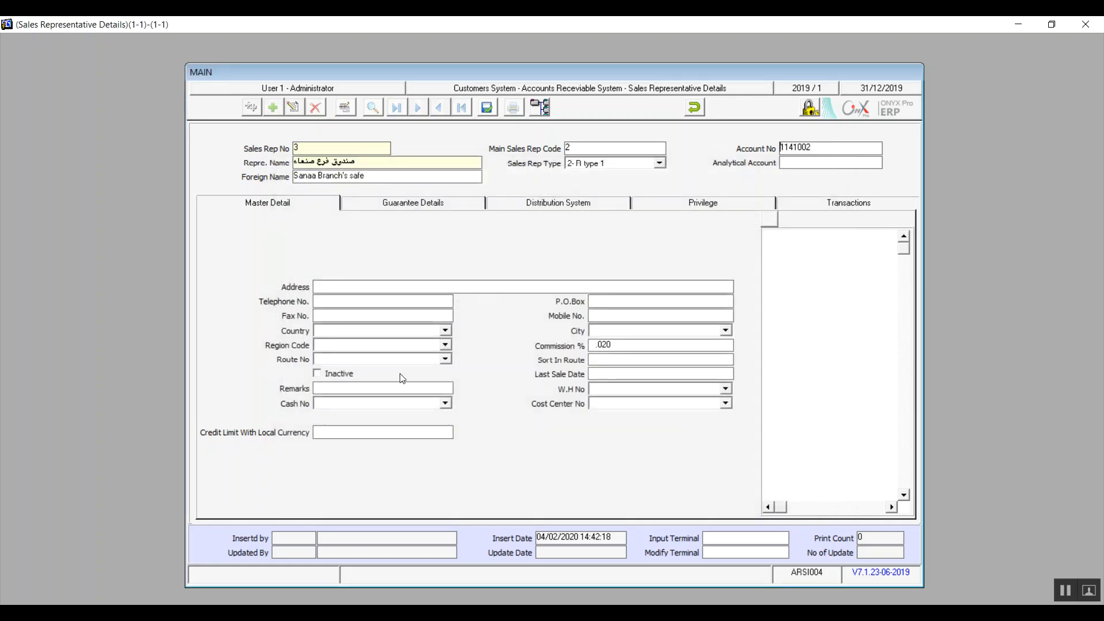
# Step: Set the representative's Cash No to option 1, "الإدارة - الجنية"
pyautogui.click(382, 403)
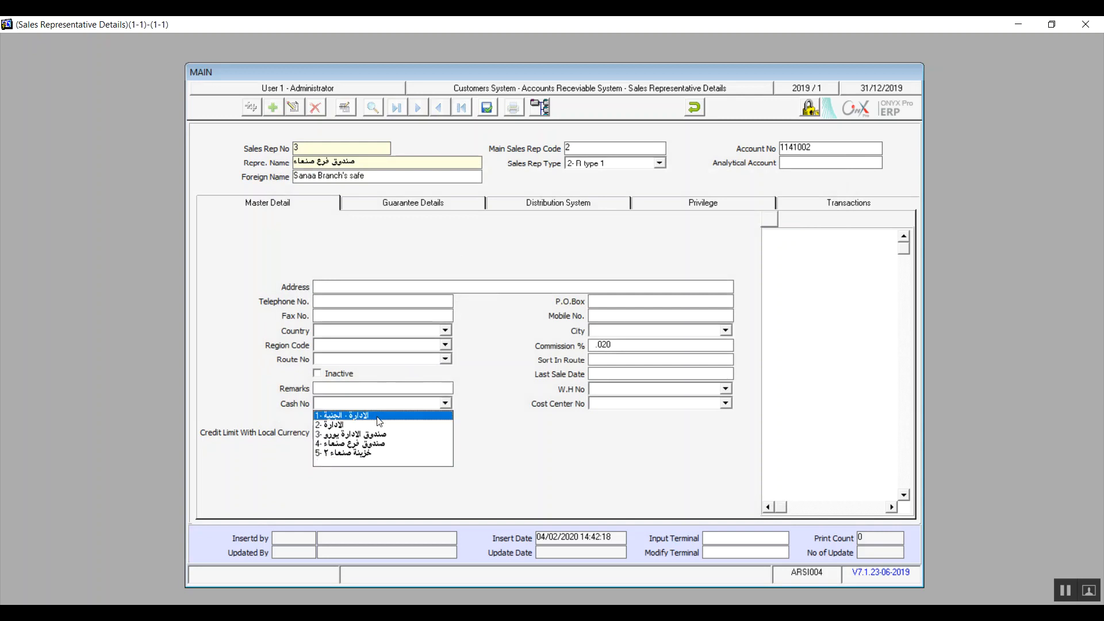
pyautogui.click(377, 416)
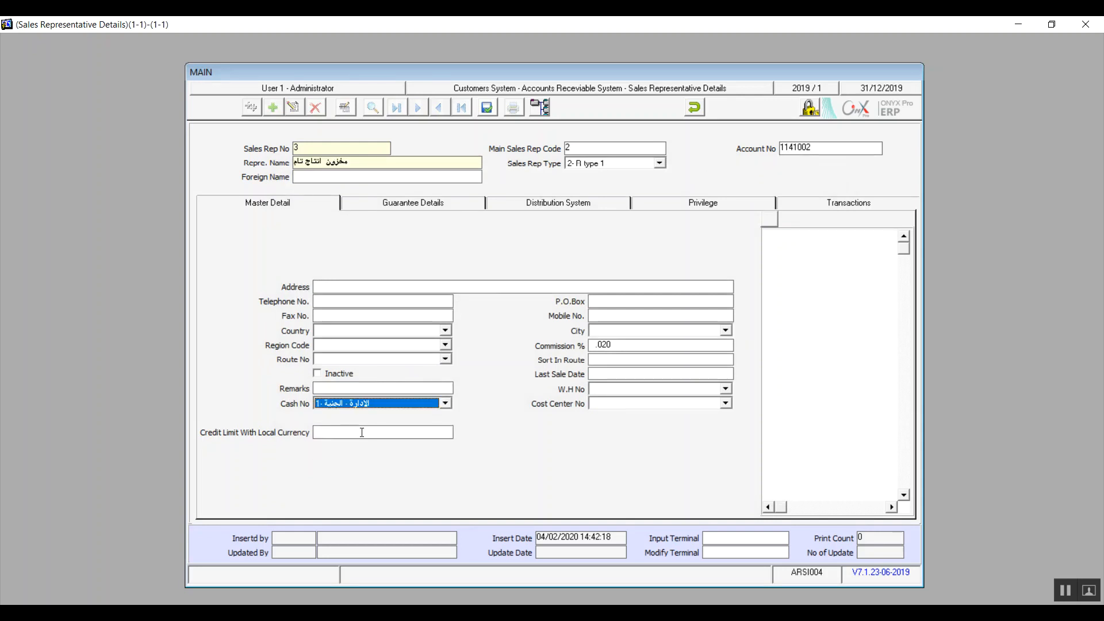
pyautogui.click(361, 432)
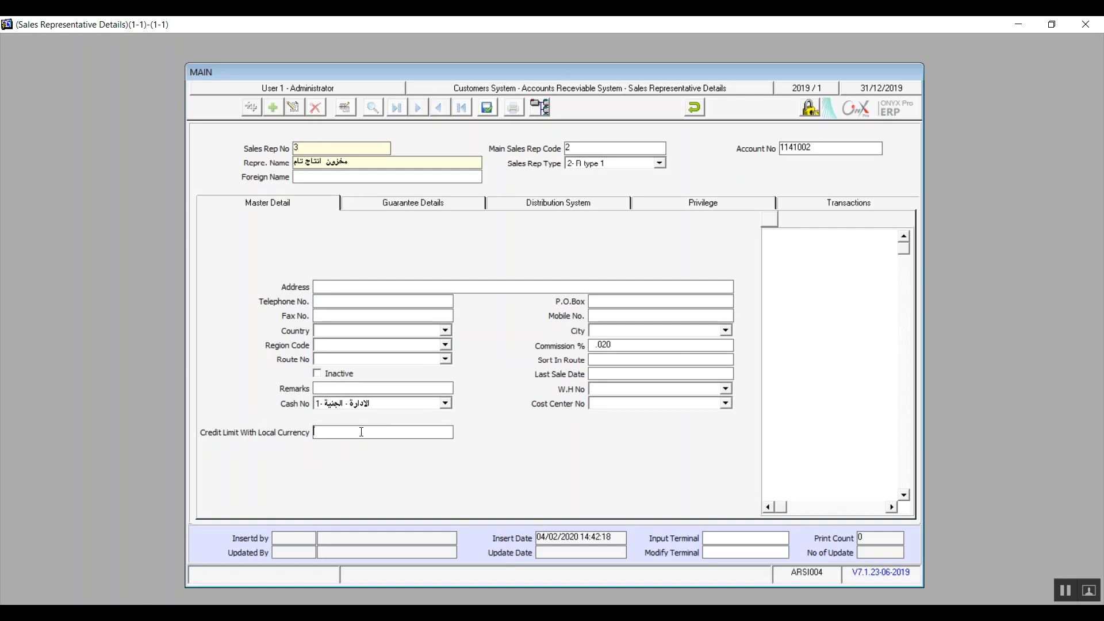
# Step: Review the Guarantee Details fields and the tax calculation method and distribution group choices of the Distribution System section
pyautogui.click(406, 205)
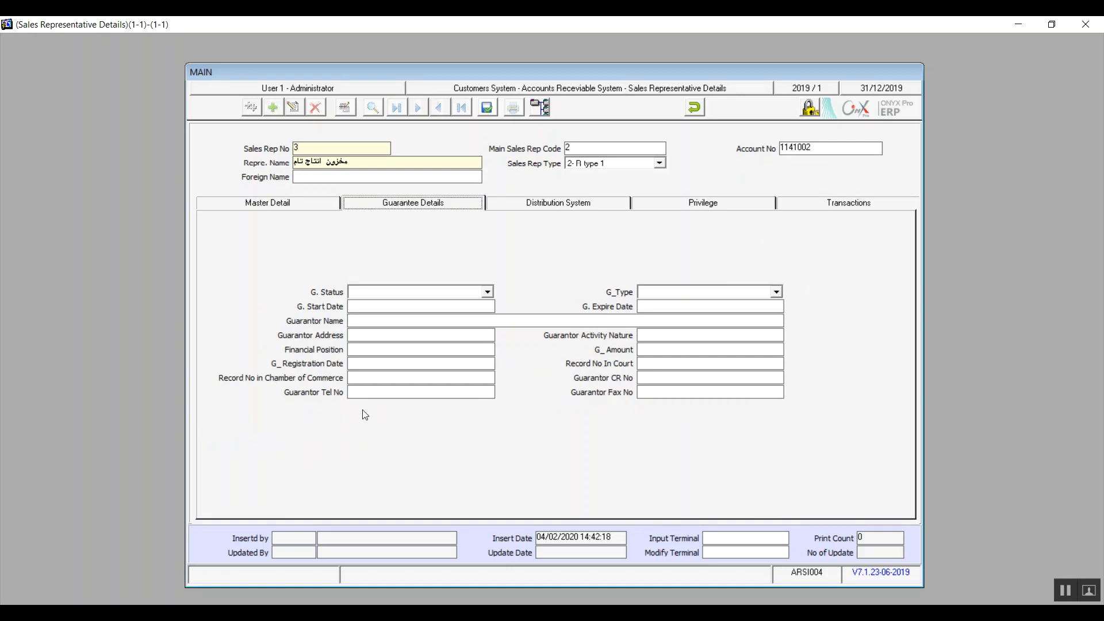
pyautogui.click(549, 210)
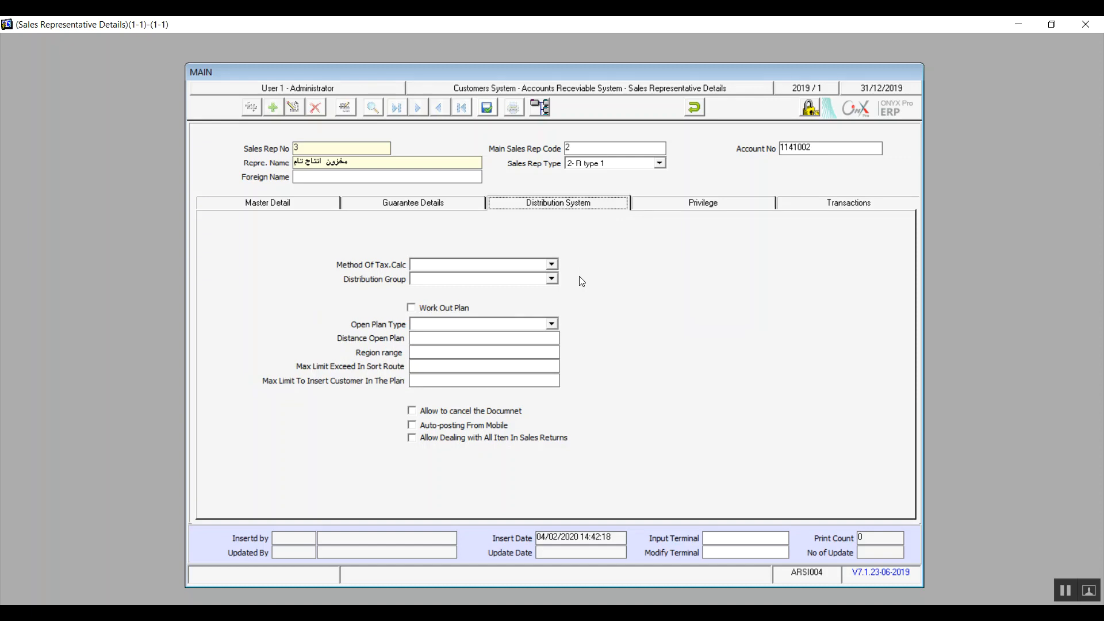
pyautogui.click(551, 264)
pyautogui.click(551, 264)
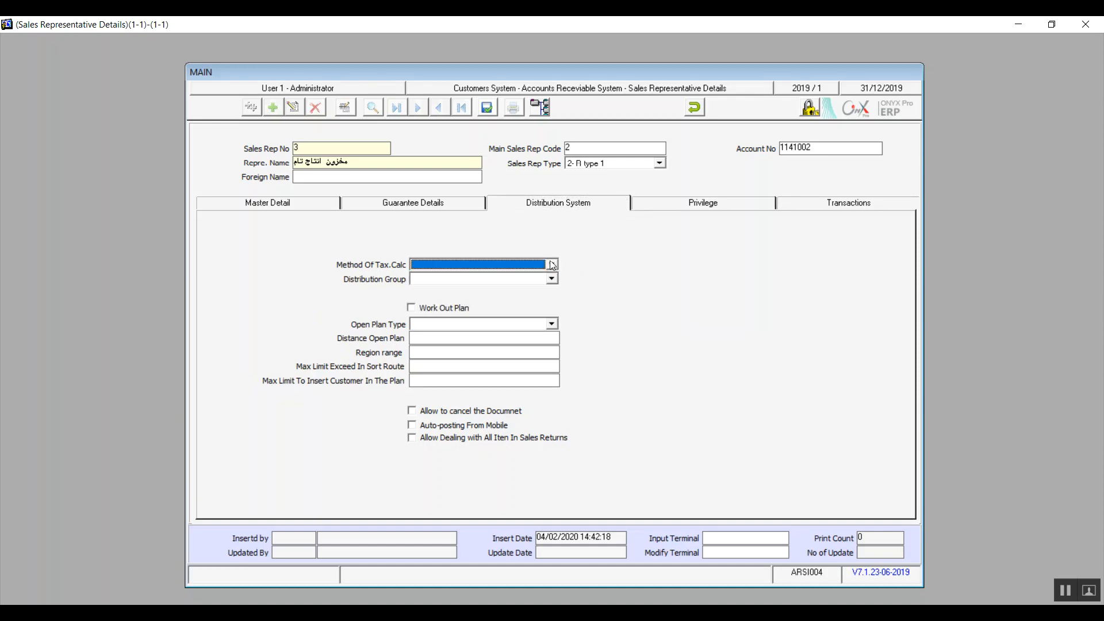
pyautogui.click(552, 264)
pyautogui.click(551, 264)
pyautogui.click(550, 281)
pyautogui.click(550, 282)
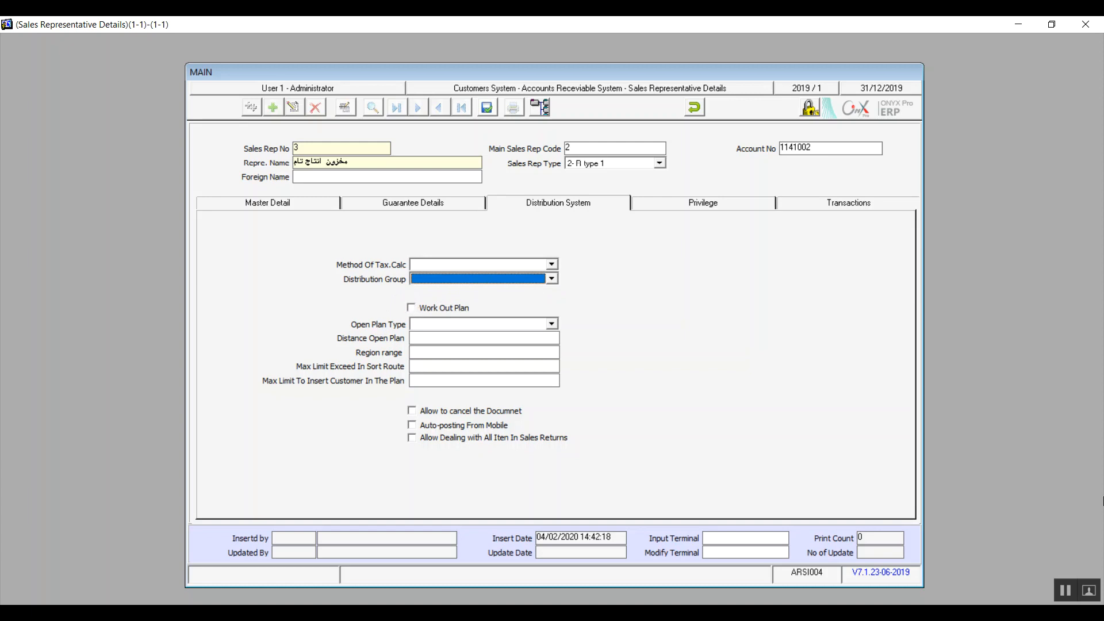
pyautogui.click(1061, 590)
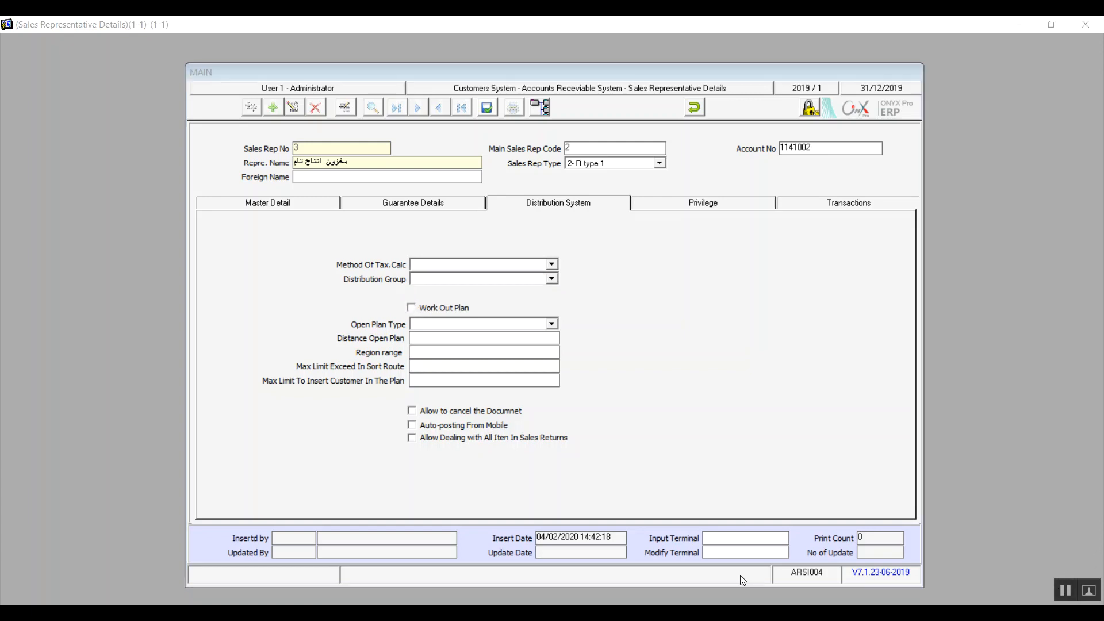
# Step: Enable Work Out Plan for the representative and set the open plan type to 4- GPS
pyautogui.click(418, 314)
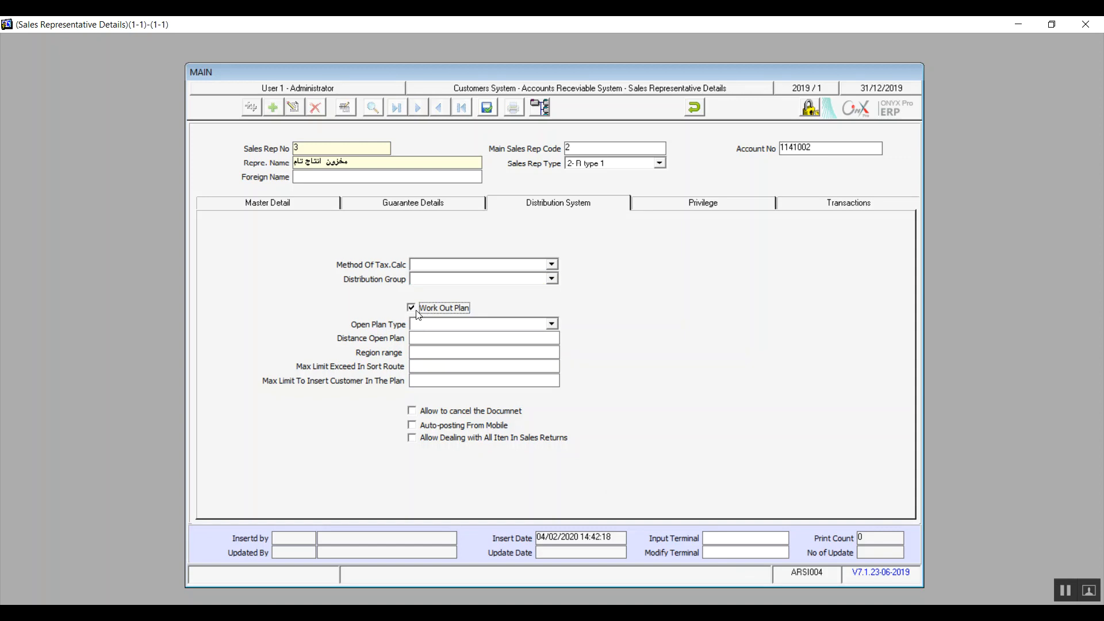
pyautogui.click(427, 325)
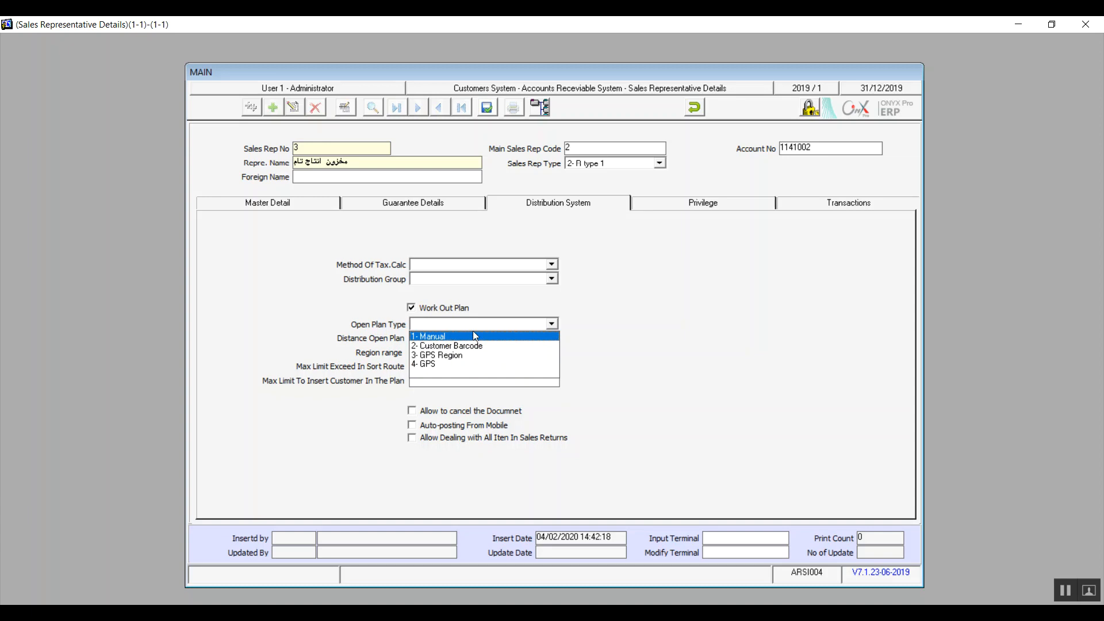
pyautogui.click(511, 365)
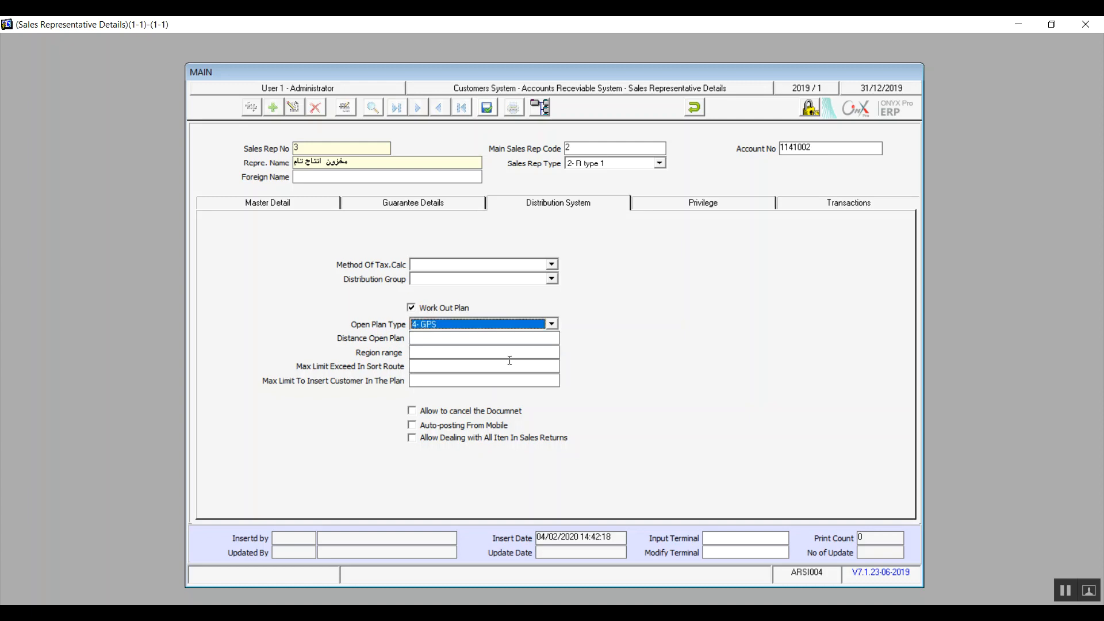
pyautogui.click(437, 340)
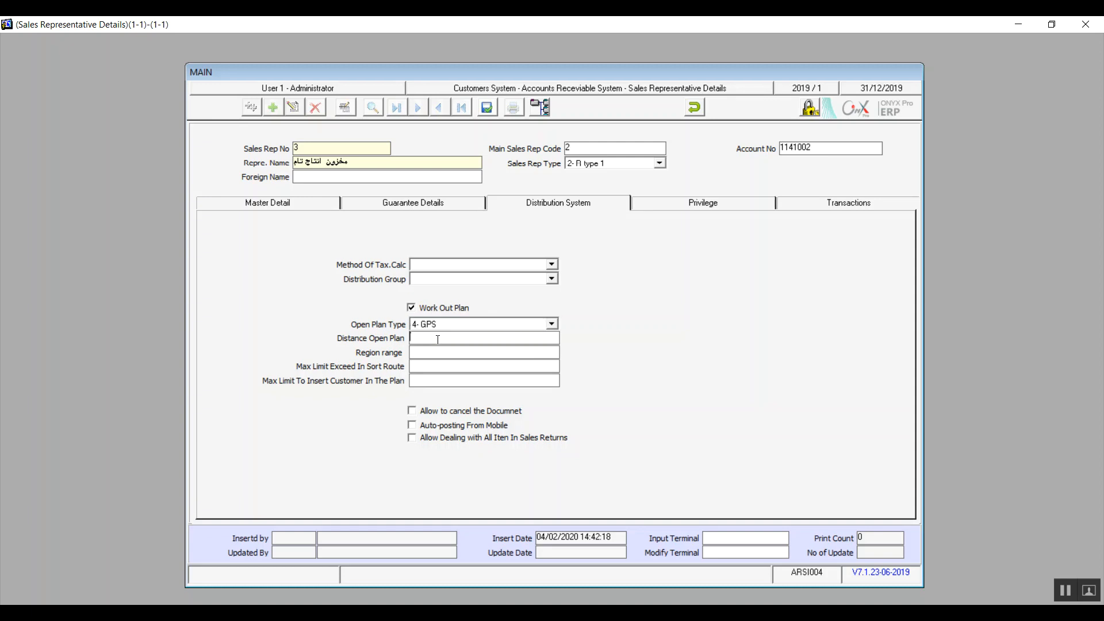
pyautogui.click(441, 325)
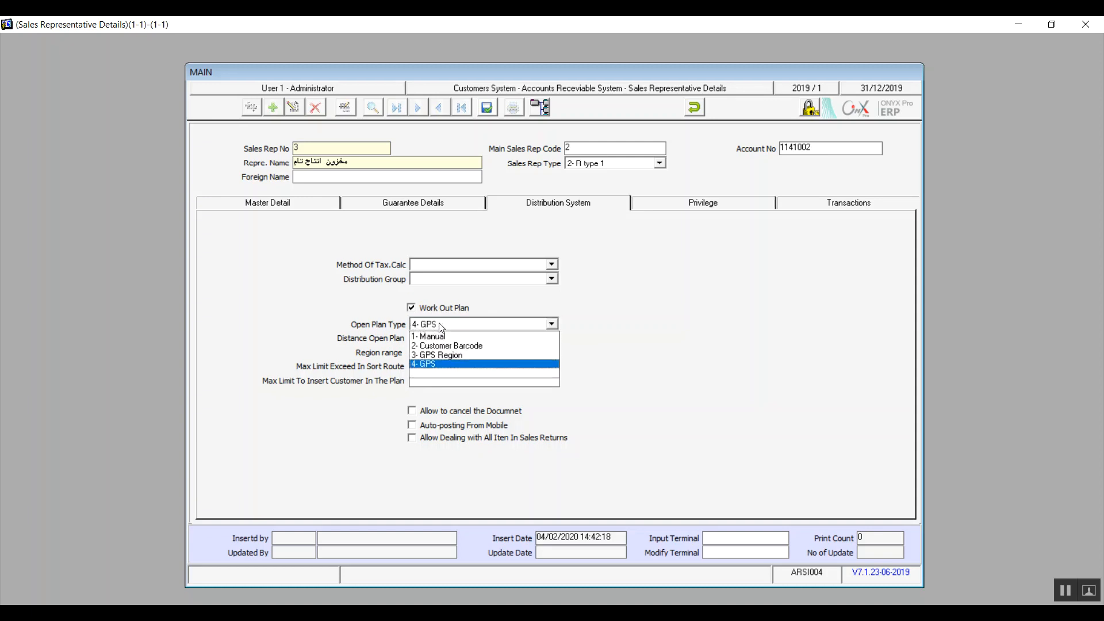
pyautogui.click(432, 366)
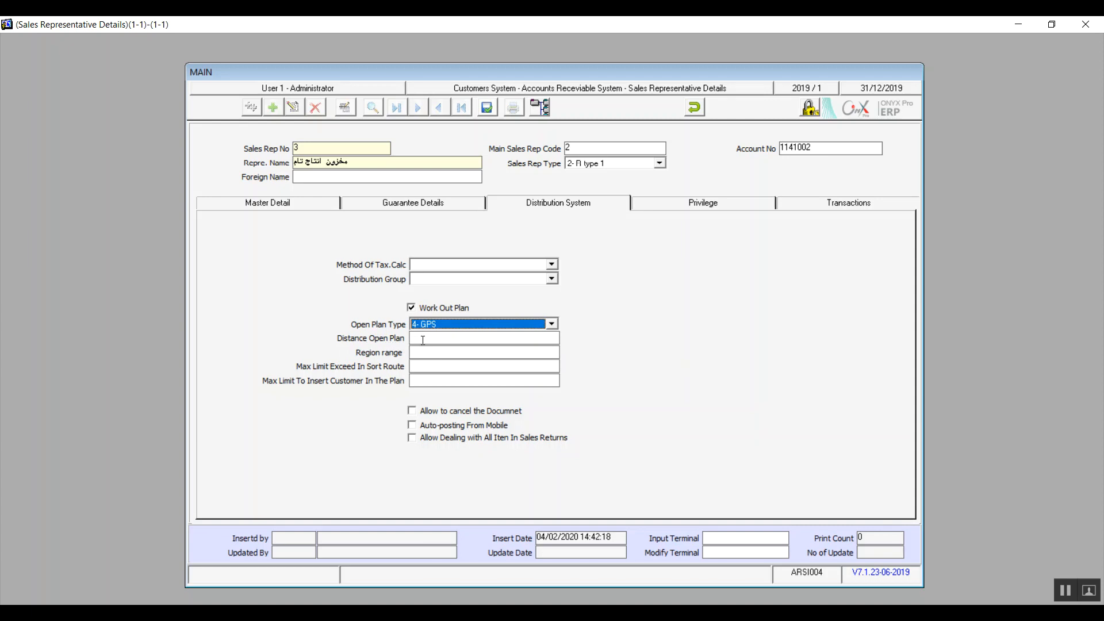
# Step: Set the maximum limit for inserting customers in the plan to 100
pyautogui.click(422, 353)
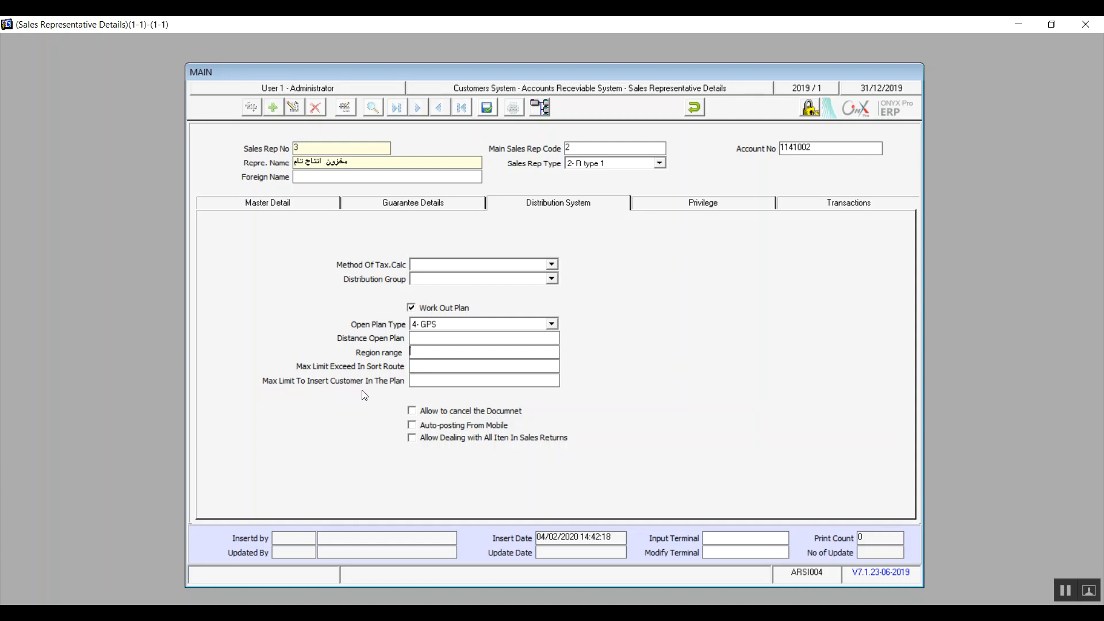
pyautogui.click(429, 380)
pyautogui.write('100')
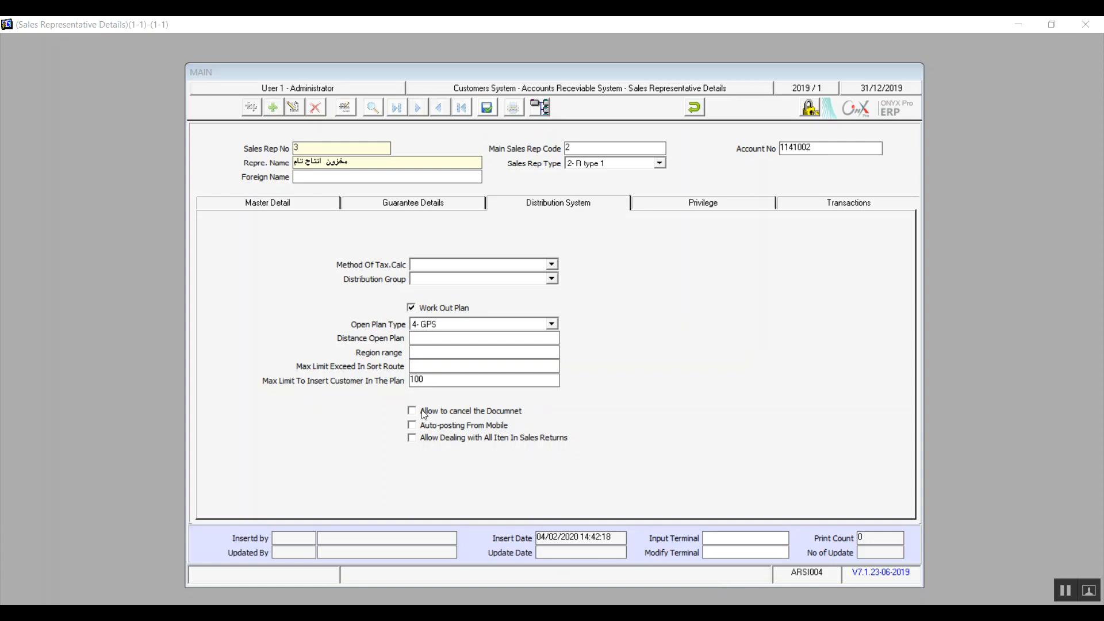
pyautogui.click(471, 412)
pyautogui.click(470, 411)
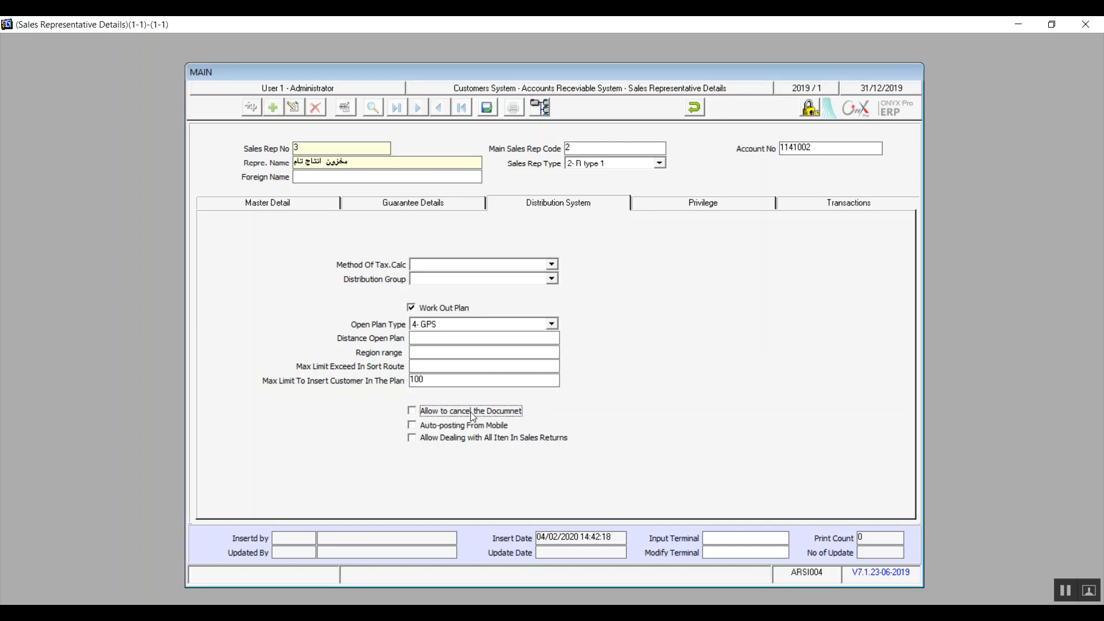
pyautogui.click(458, 427)
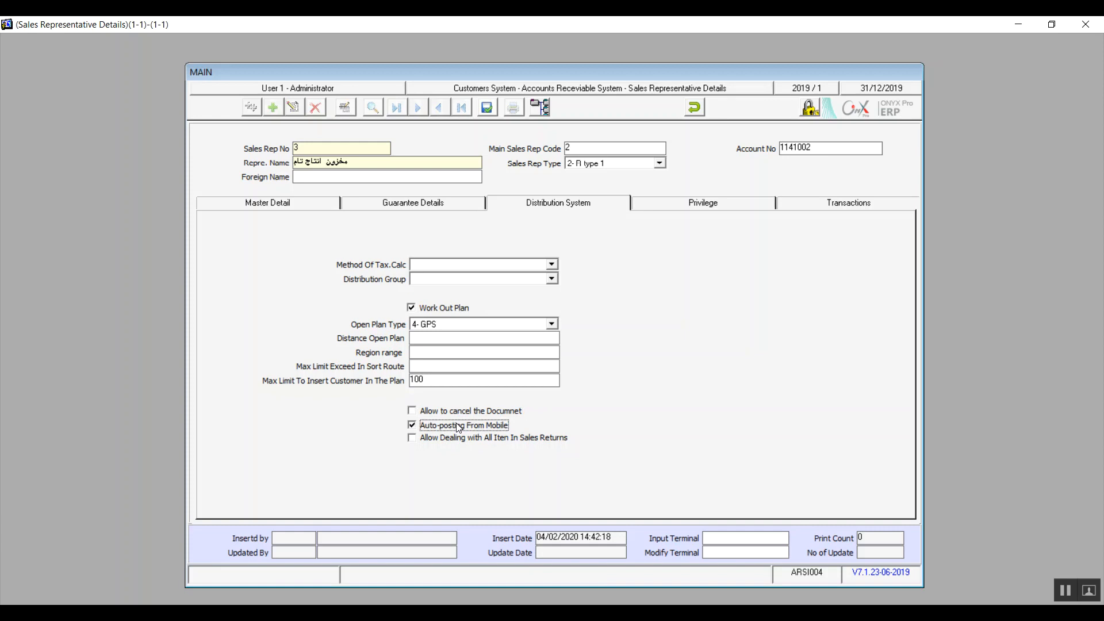
pyautogui.click(459, 428)
# Step: Allow dealing with all items in sales returns and save the sales representative record
pyautogui.click(480, 440)
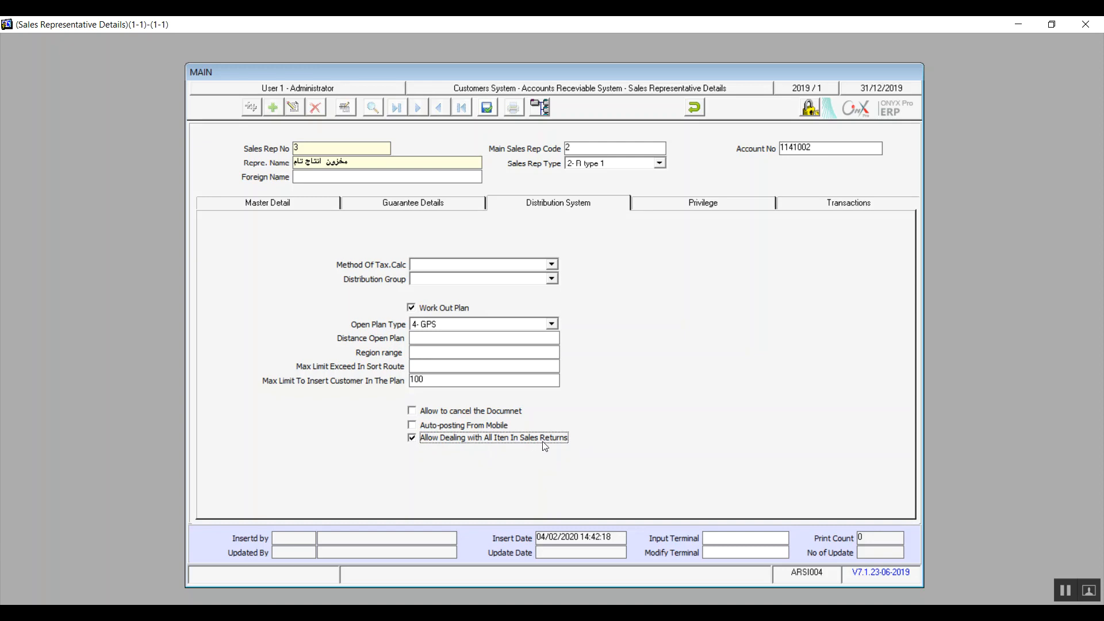
pyautogui.click(677, 208)
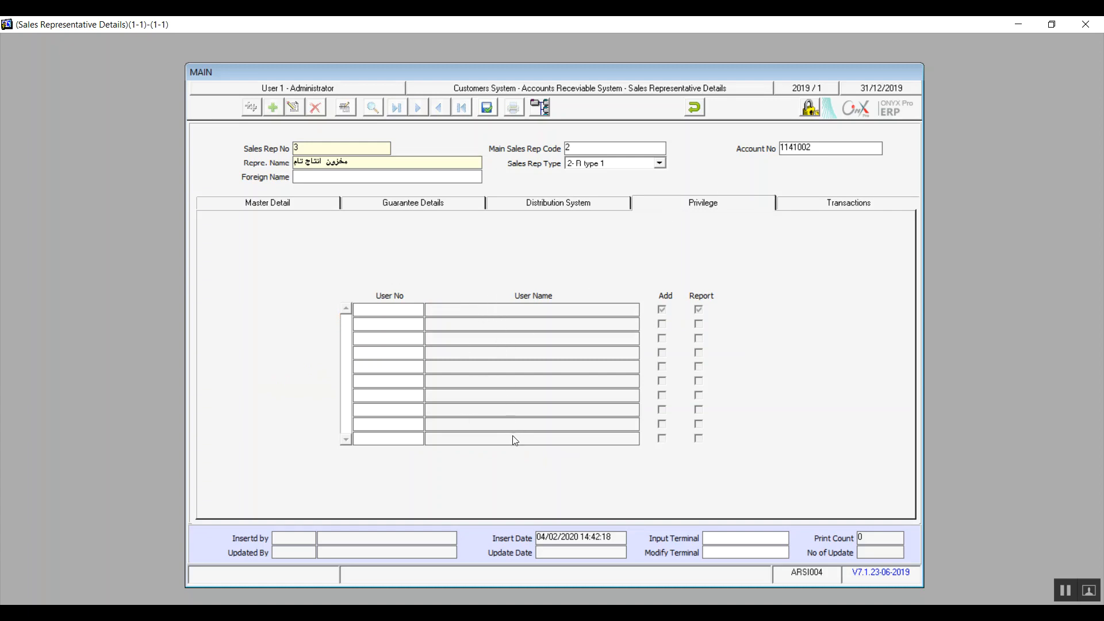
pyautogui.click(483, 107)
pyautogui.click(547, 201)
pyautogui.click(647, 202)
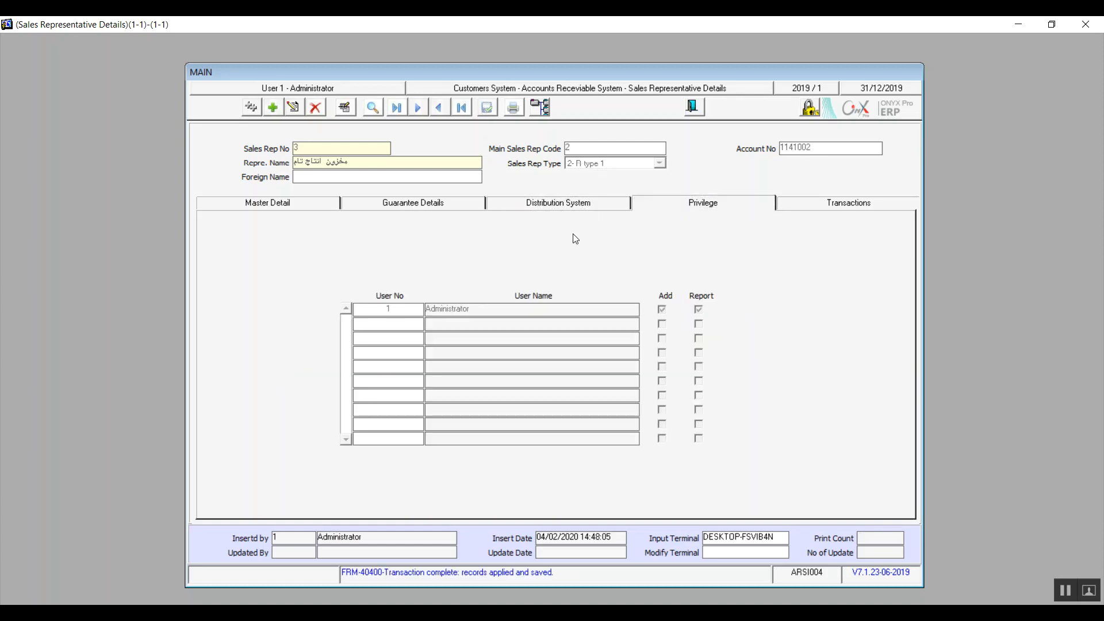
# Step: Check the representative's transactions in EGP currency and close the Sales Representative Details form
pyautogui.click(833, 206)
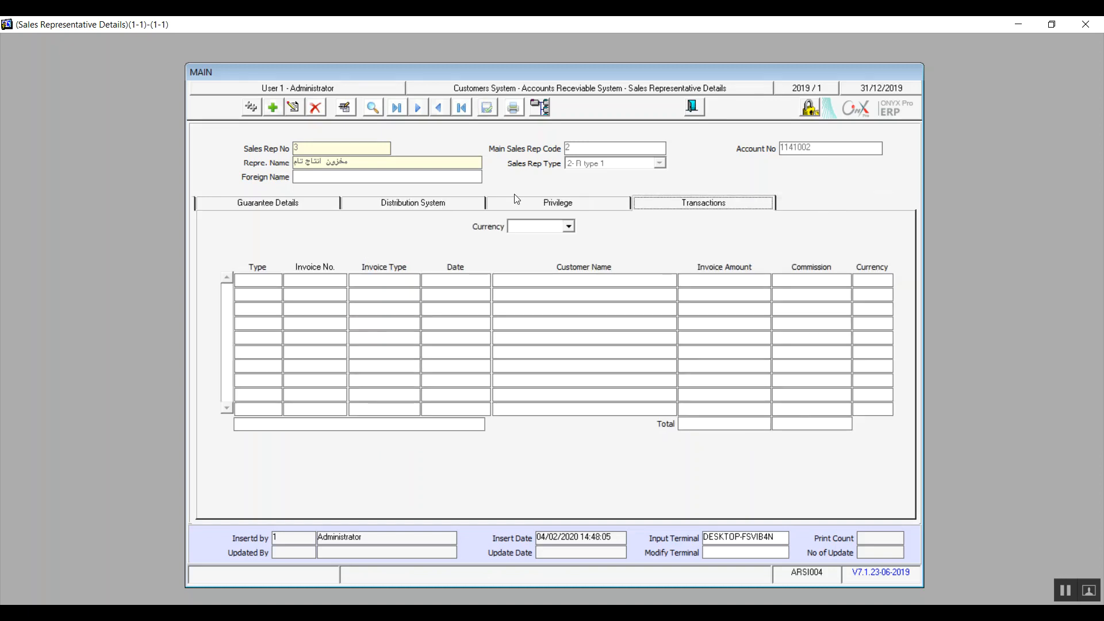
pyautogui.click(568, 227)
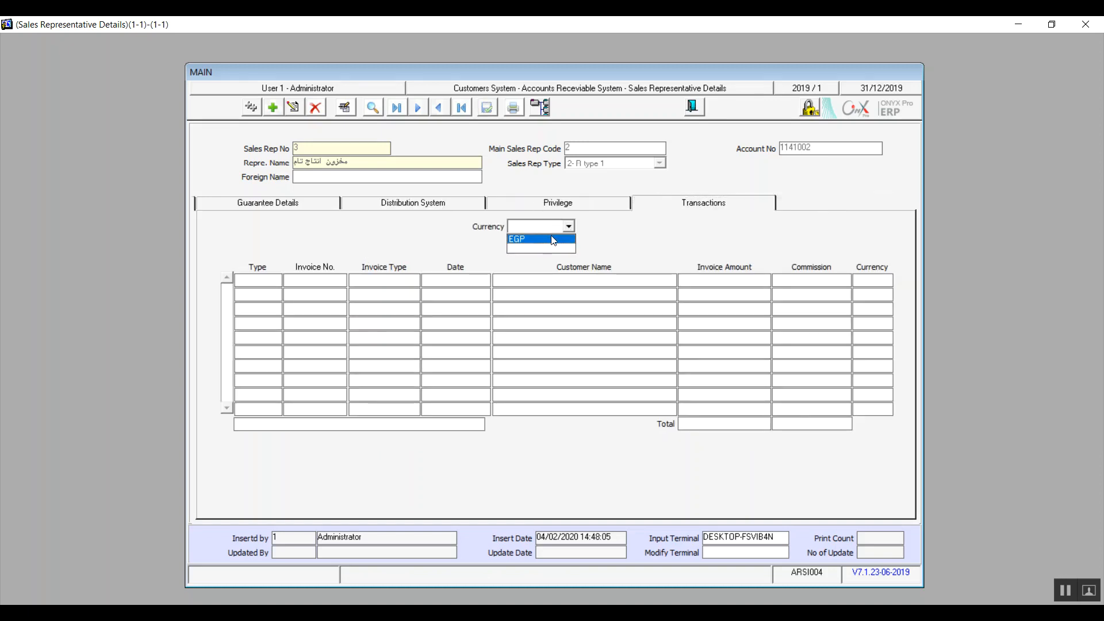
pyautogui.click(553, 240)
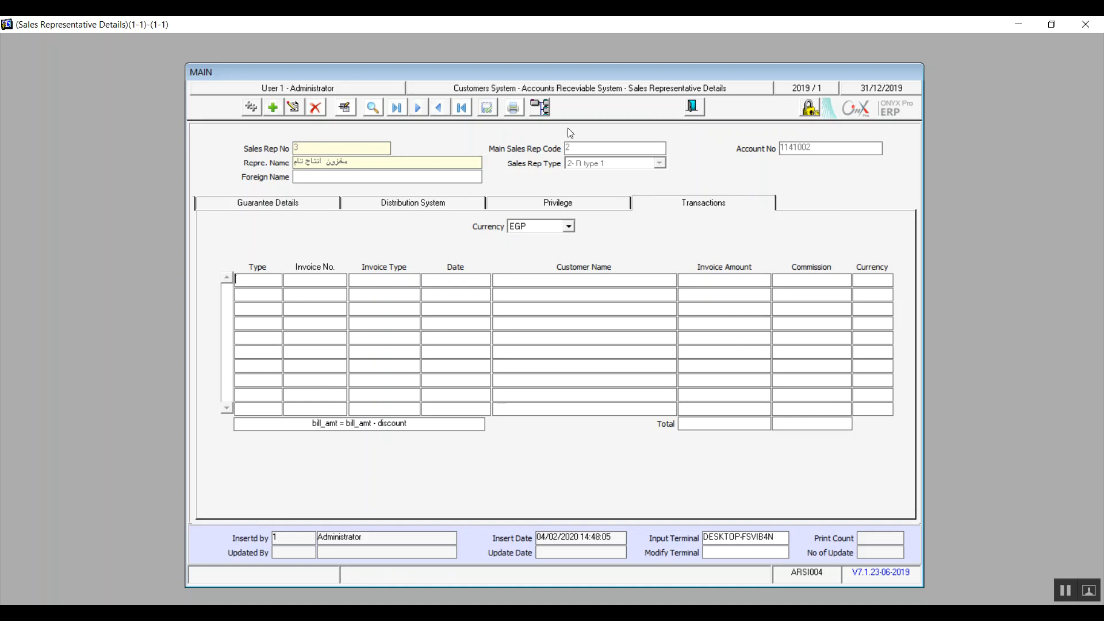
pyautogui.click(693, 106)
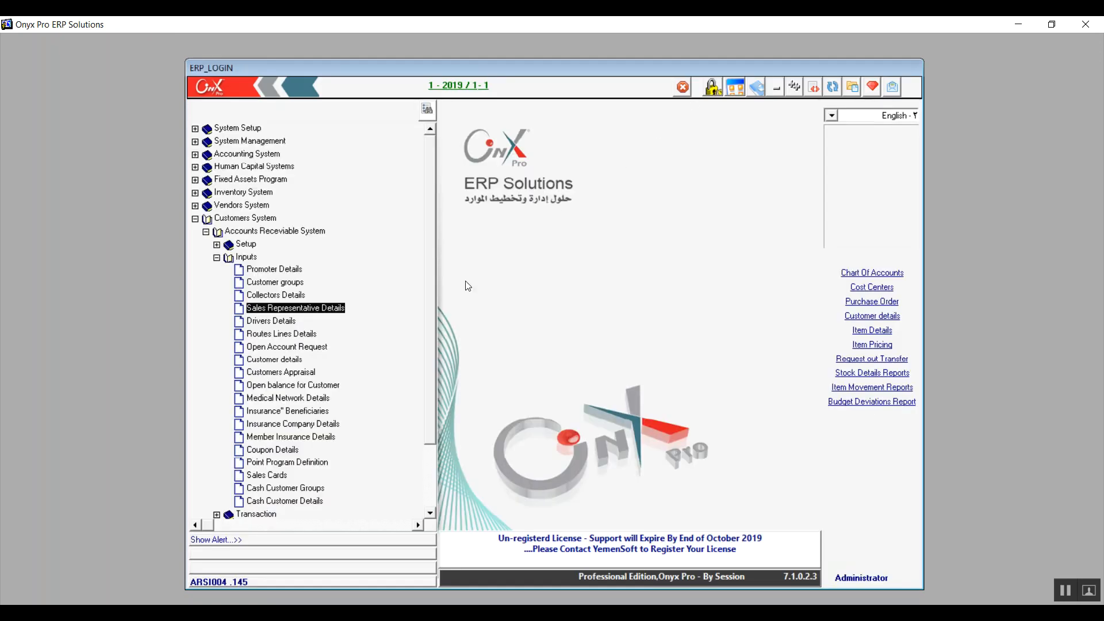
# Step: Open Customer details and start a new customer record in group 2 - No2
pyautogui.doubleClick(279, 360)
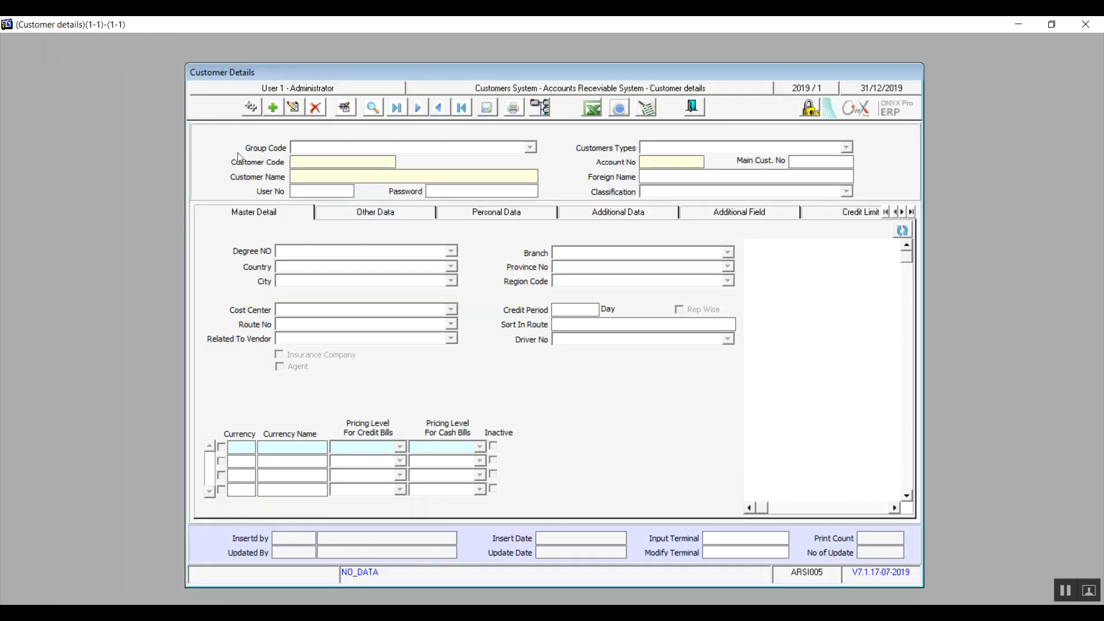
pyautogui.click(273, 108)
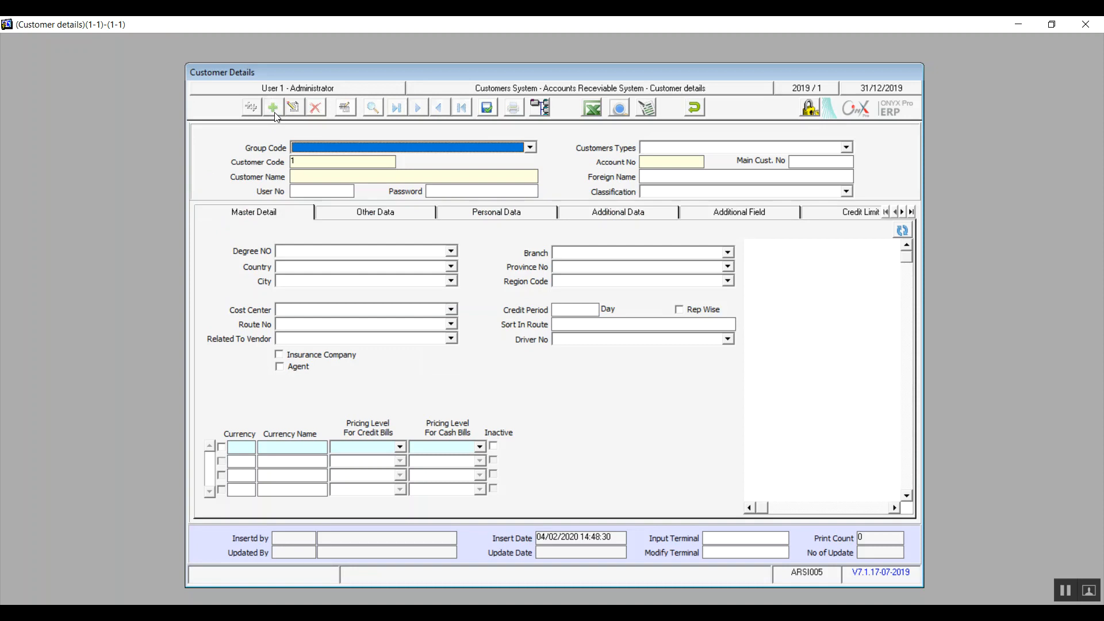
pyautogui.click(399, 150)
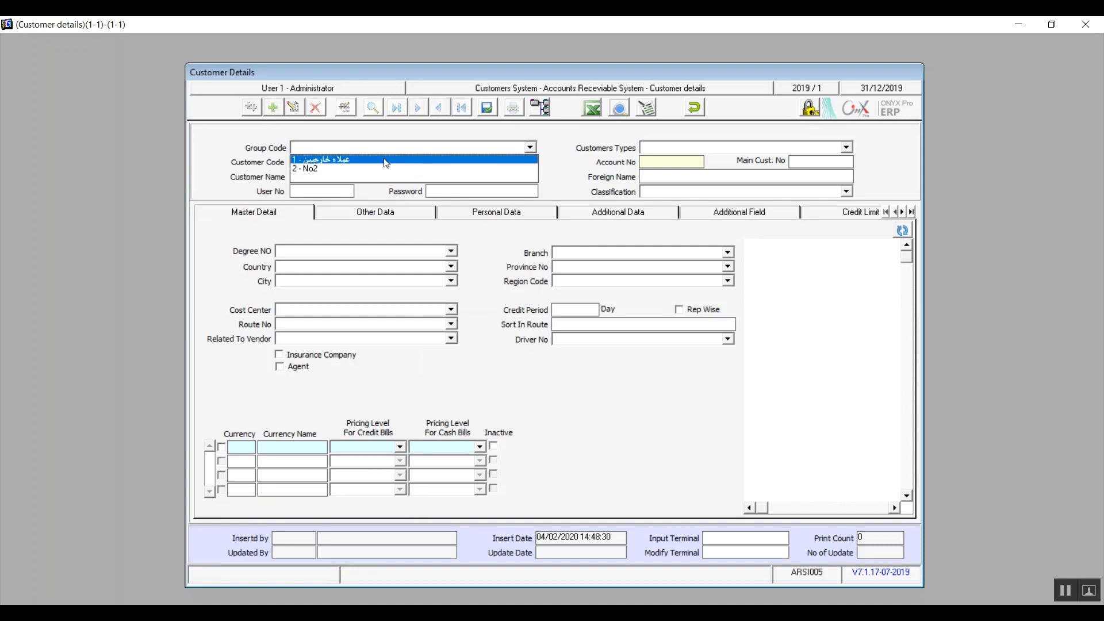
pyautogui.click(378, 168)
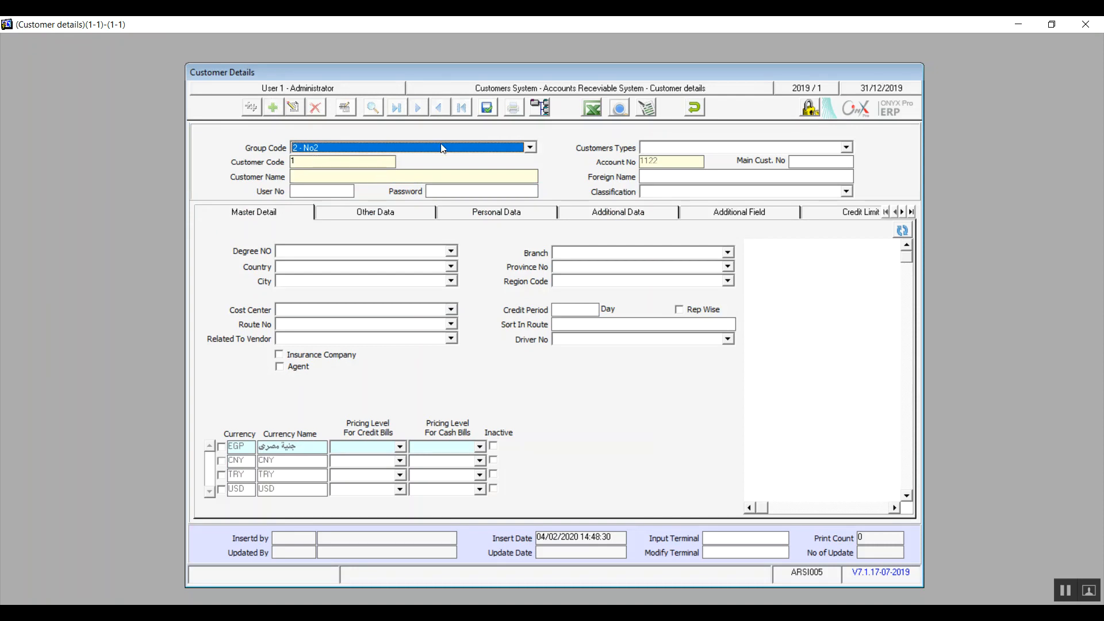
# Step: Enter C1 as both the customer name and the foreign name
pyautogui.click(382, 176)
pyautogui.write('C')
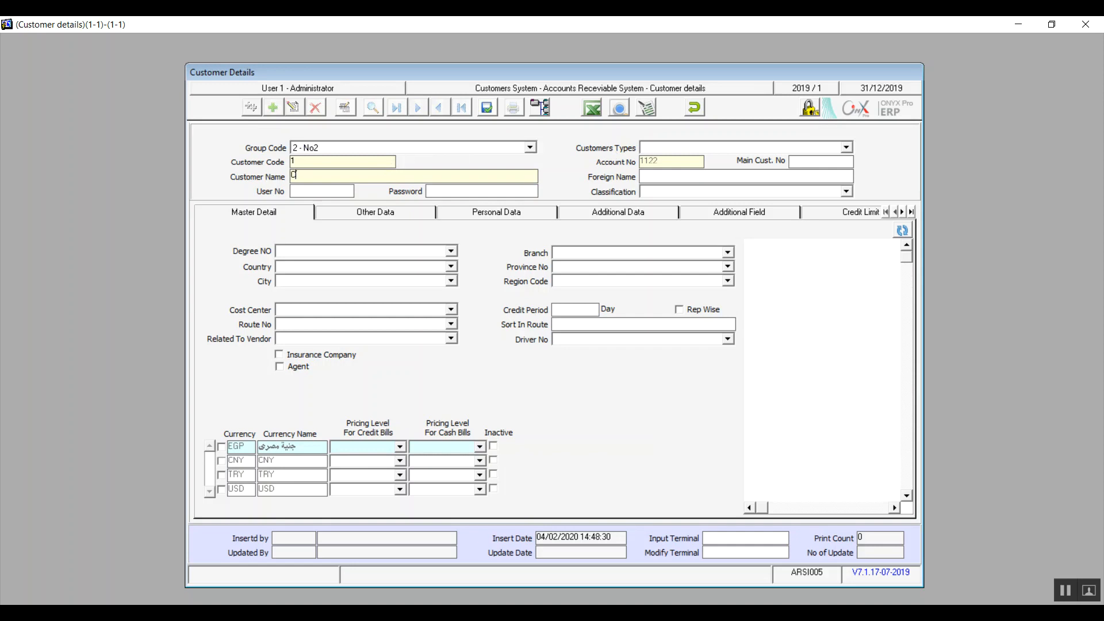
pyautogui.write('1')
pyautogui.press('Tab')
pyautogui.write('C1')
# Step: Set the customer type to 1 - Local customers and the classification to 1-A
pyautogui.click(726, 150)
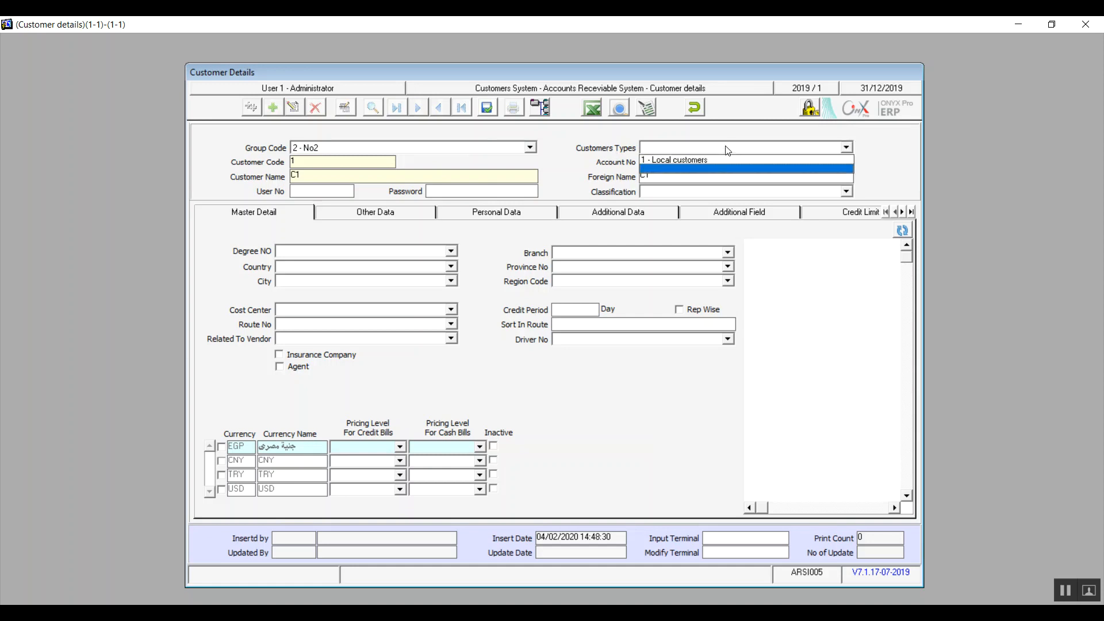
pyautogui.click(707, 161)
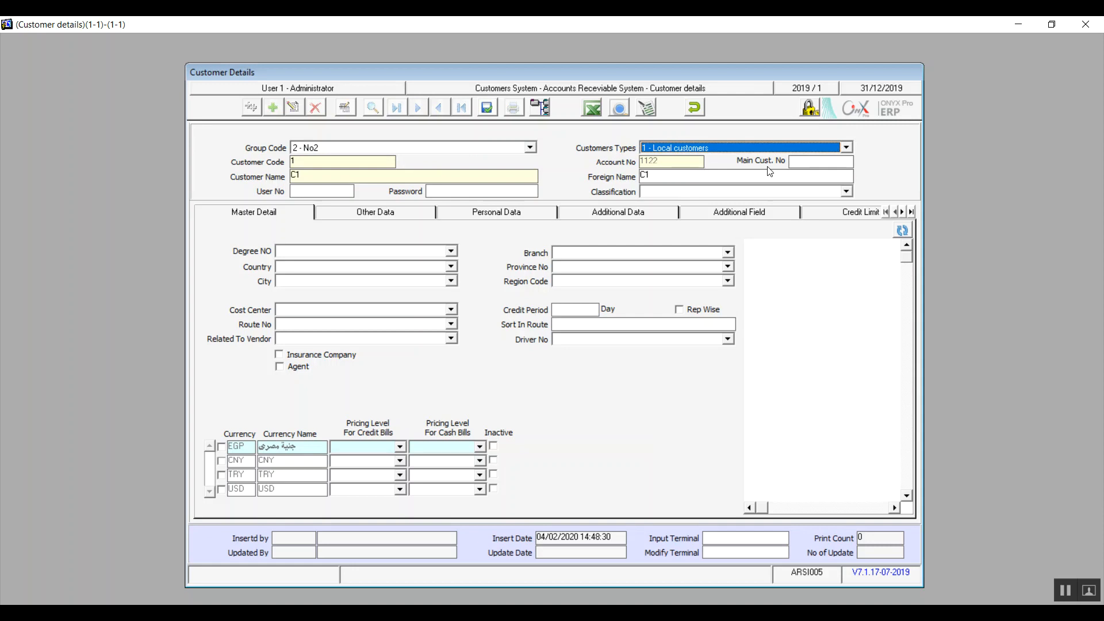
pyautogui.click(707, 190)
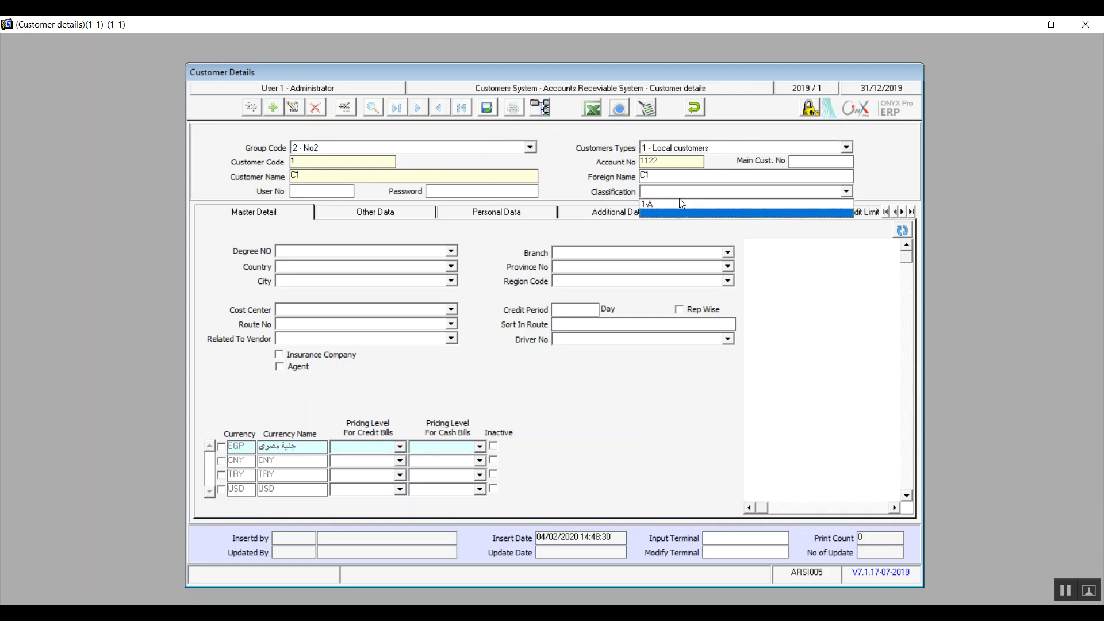
pyautogui.click(672, 205)
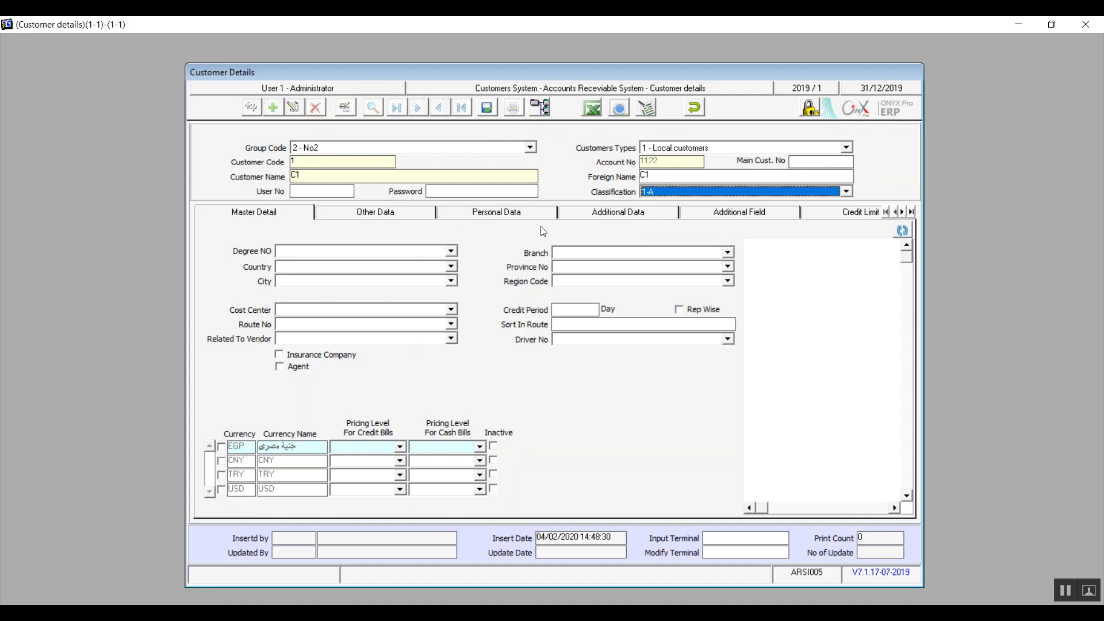
# Step: In the customer's master details, set the degree to 1 - Excellent and the branch to 1-1
pyautogui.click(911, 212)
pyautogui.click(885, 212)
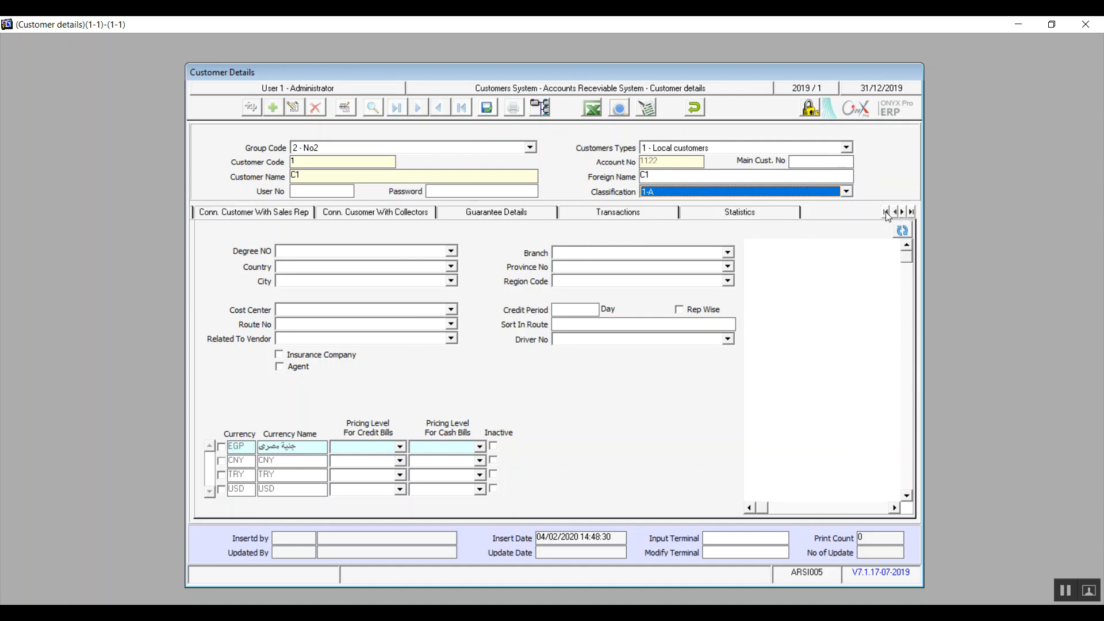
pyautogui.click(244, 219)
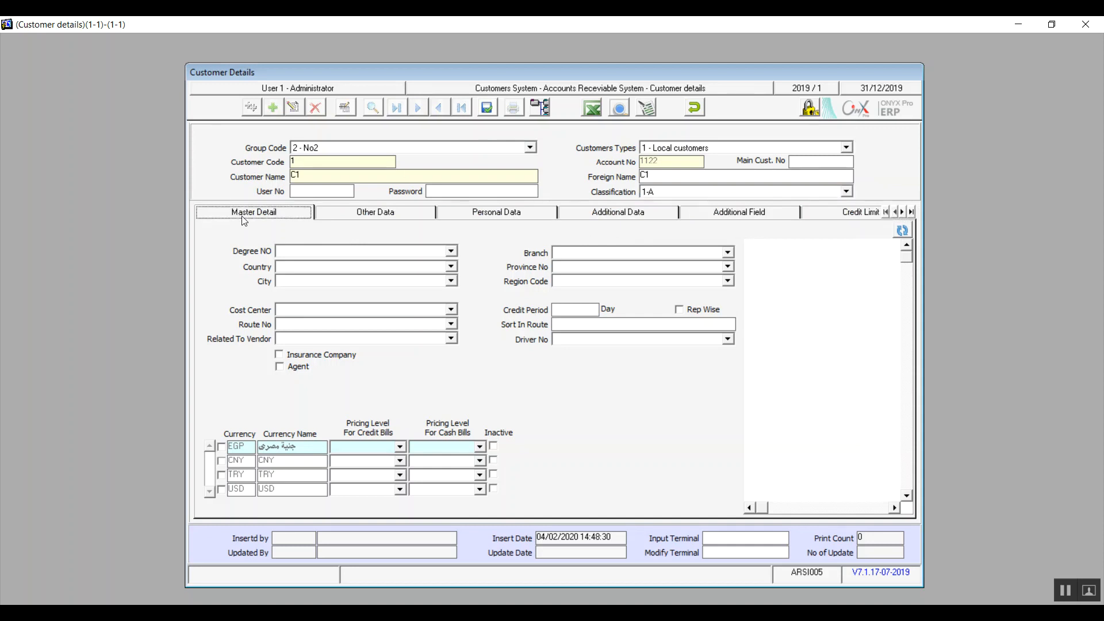
pyautogui.click(407, 251)
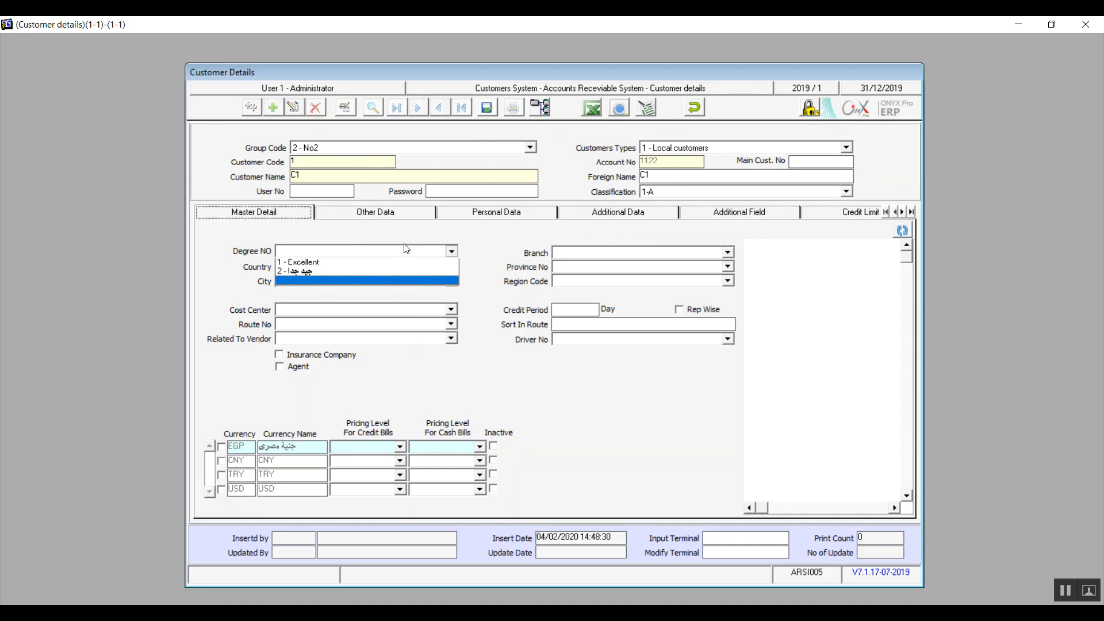
pyautogui.click(361, 264)
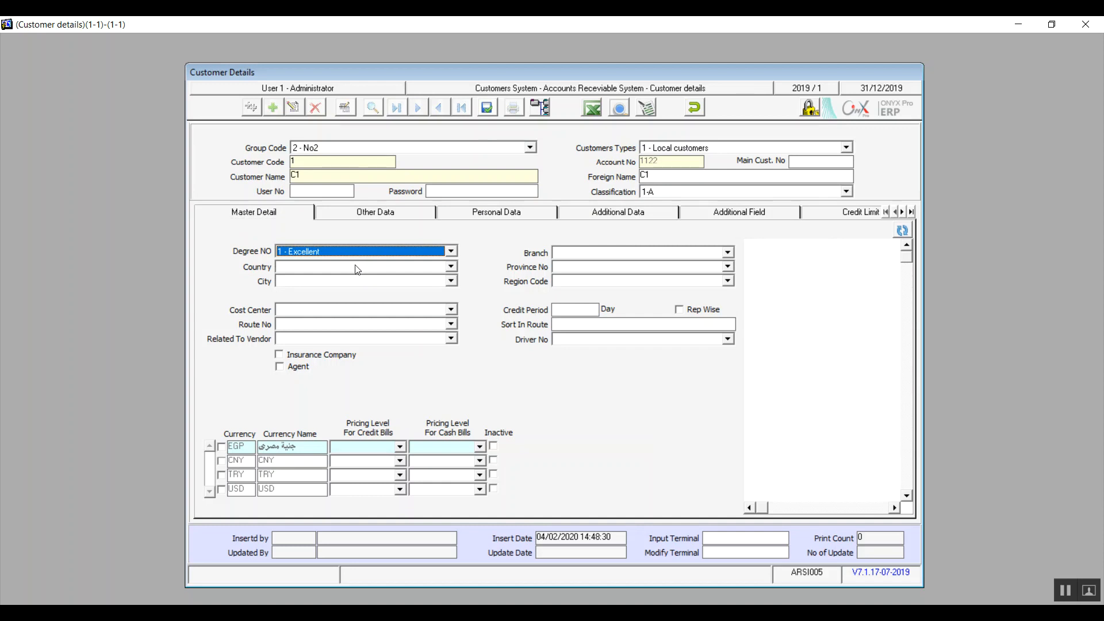
pyautogui.click(612, 251)
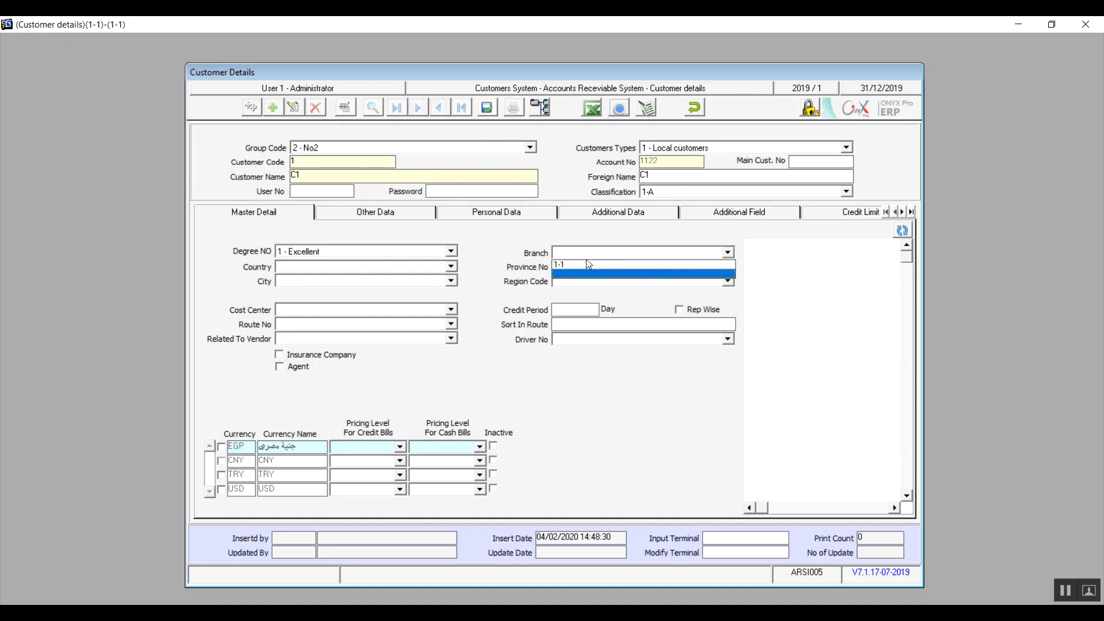
pyautogui.click(586, 265)
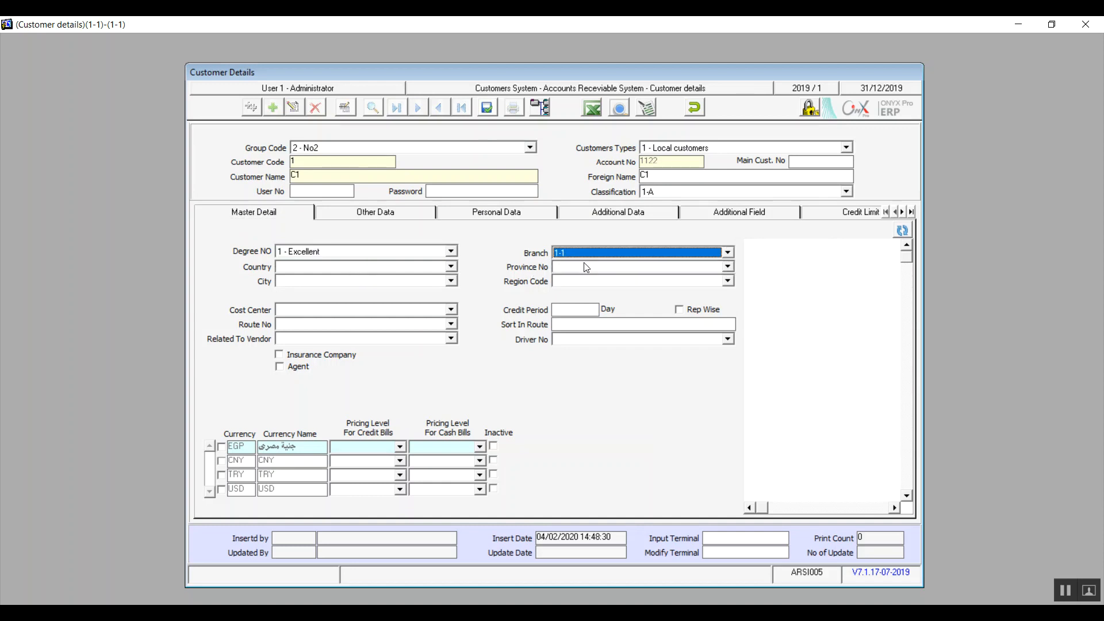
# Step: Set the customer's country to 1 -Egypt and the city to 6- Fym
pyautogui.click(452, 270)
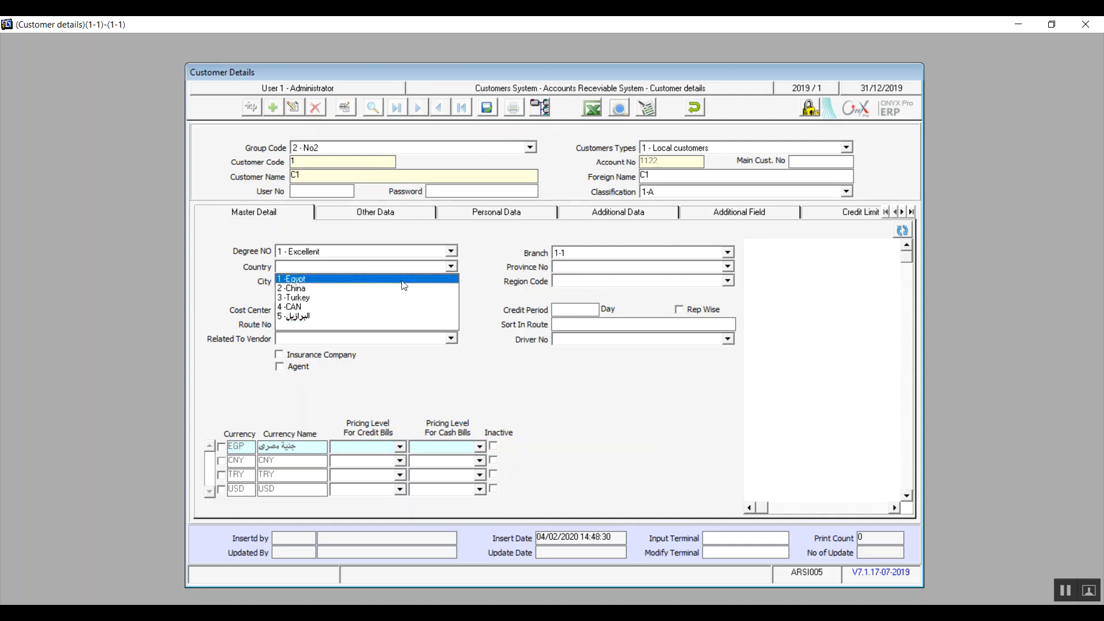
pyautogui.click(404, 285)
pyautogui.click(450, 282)
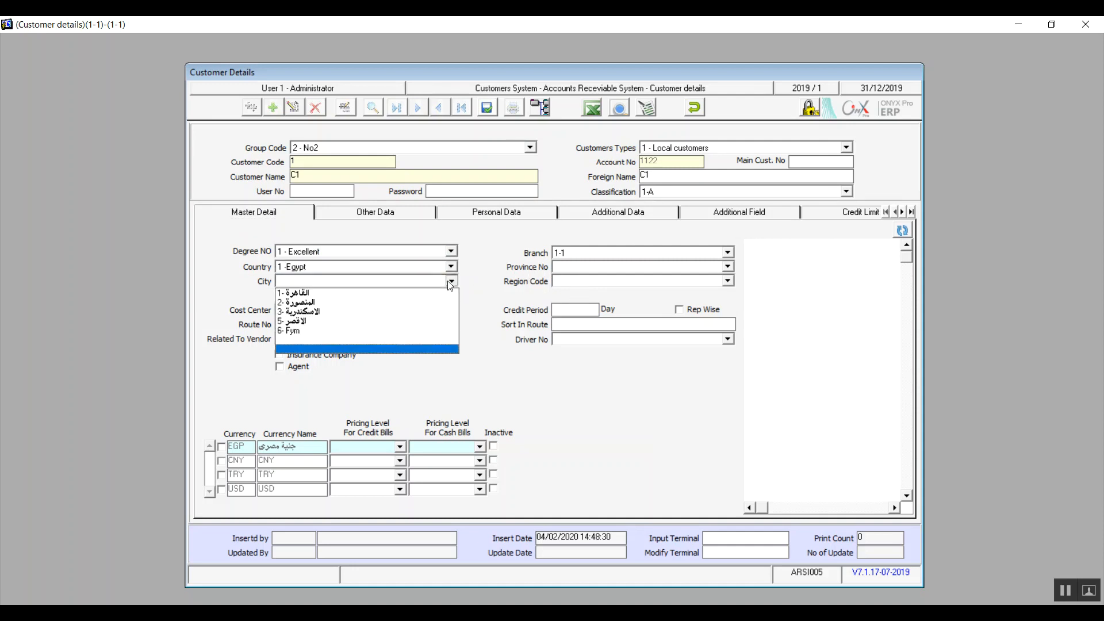
pyautogui.click(374, 332)
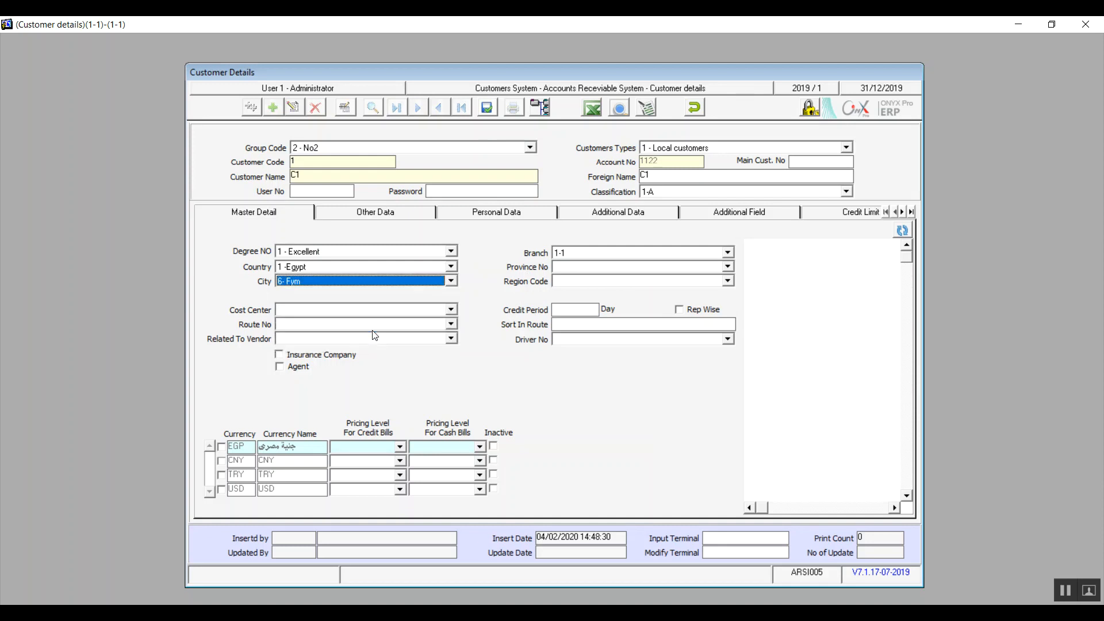
# Step: Set the customer's province to 1 -Cairo and the city to 1- القاهرة
pyautogui.click(577, 267)
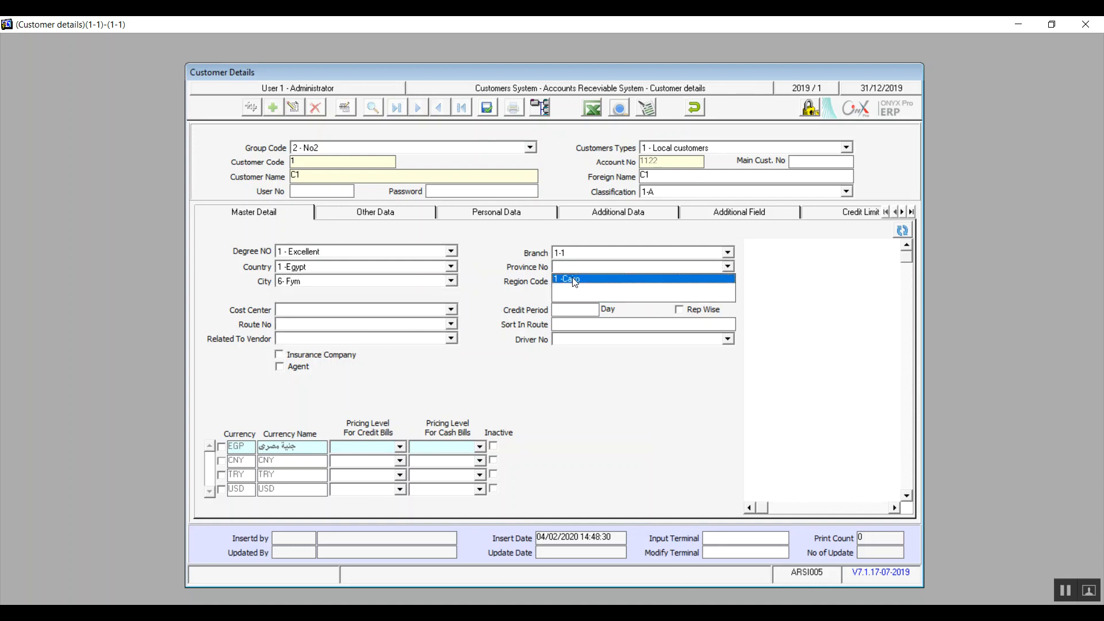
pyautogui.click(573, 280)
pyautogui.click(573, 282)
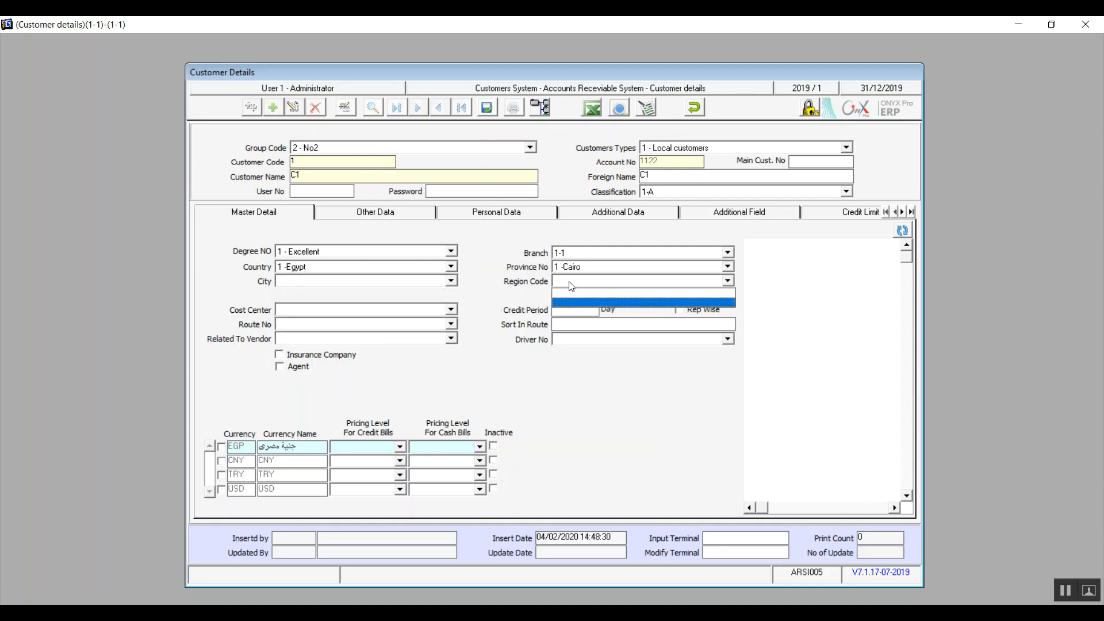
pyautogui.press('Return')
pyautogui.click(422, 280)
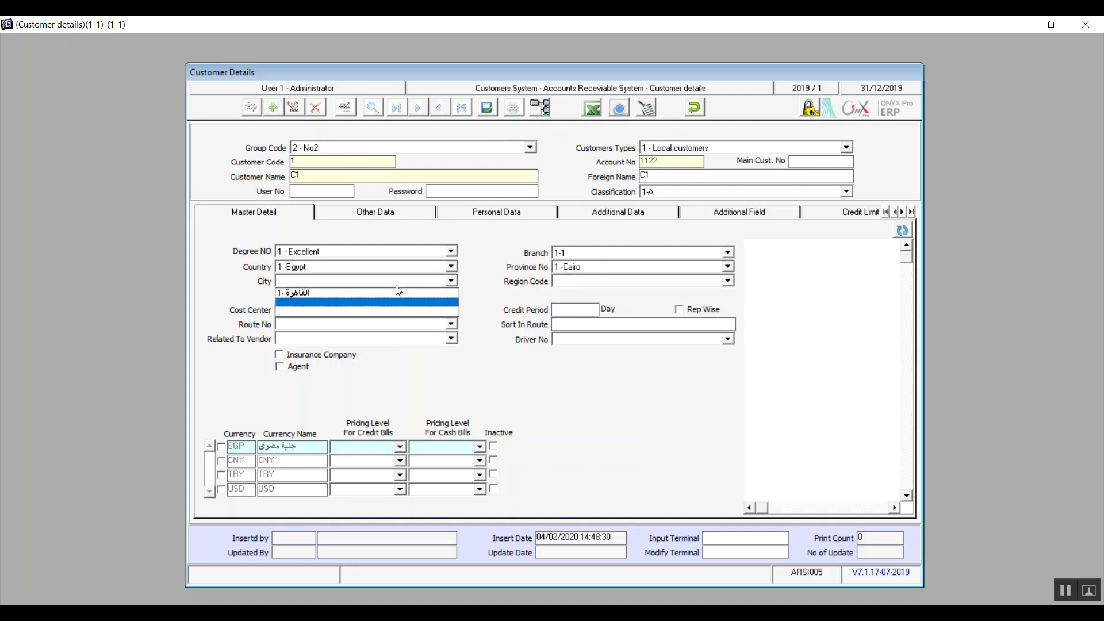
pyautogui.click(389, 294)
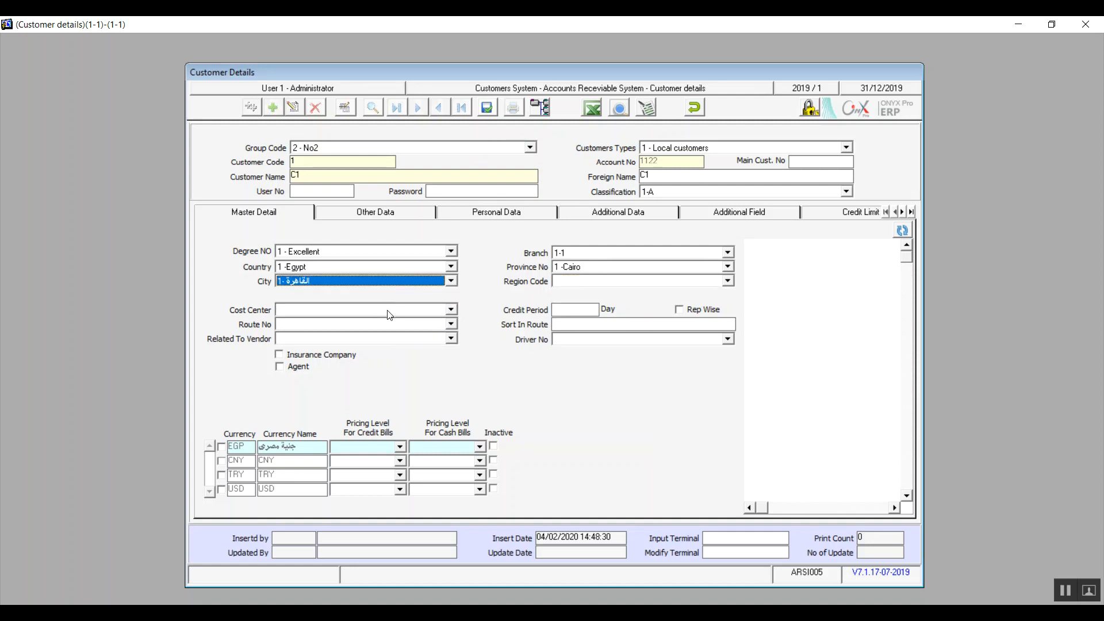
# Step: Leave the cost center blank, set the customer's credit period to 60 days and enable Rep Wise
pyautogui.click(384, 314)
pyautogui.click(386, 316)
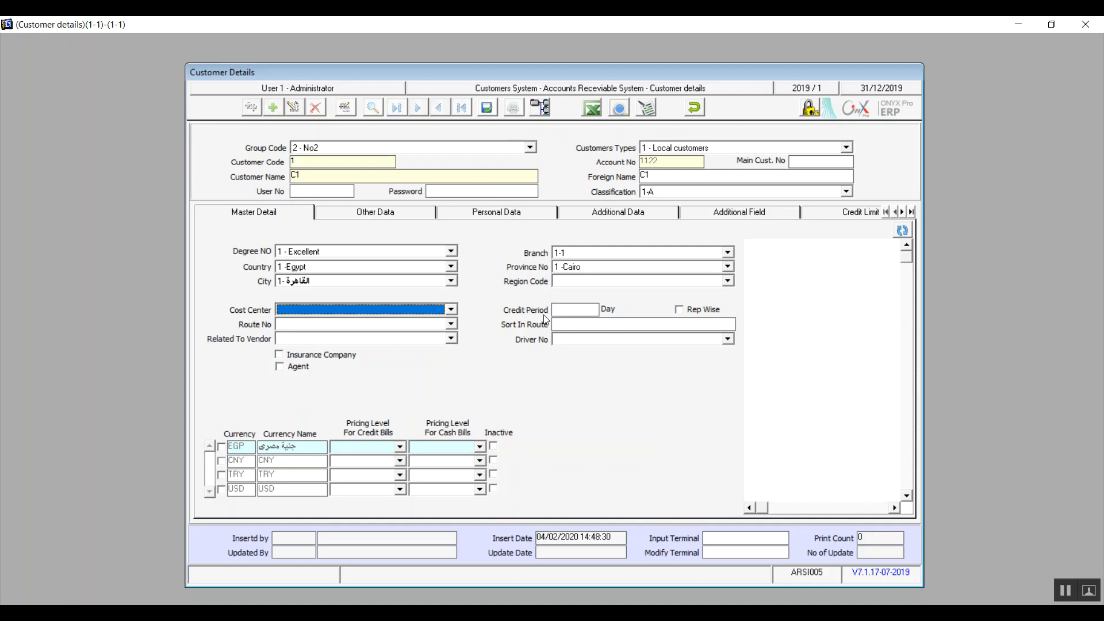
pyautogui.click(563, 310)
pyautogui.write('60')
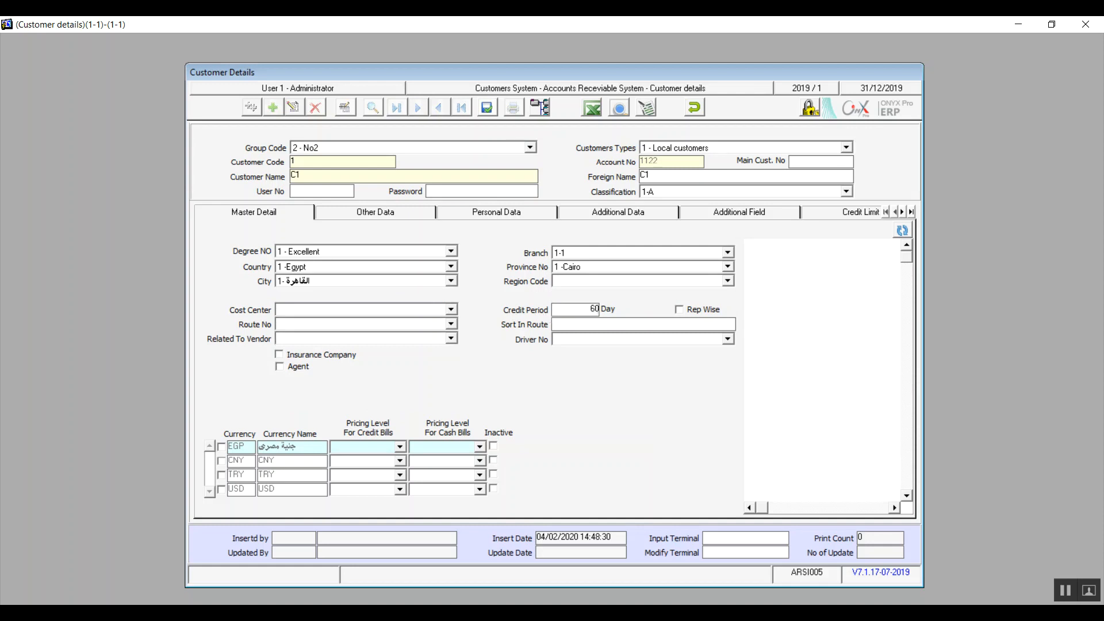
pyautogui.click(685, 311)
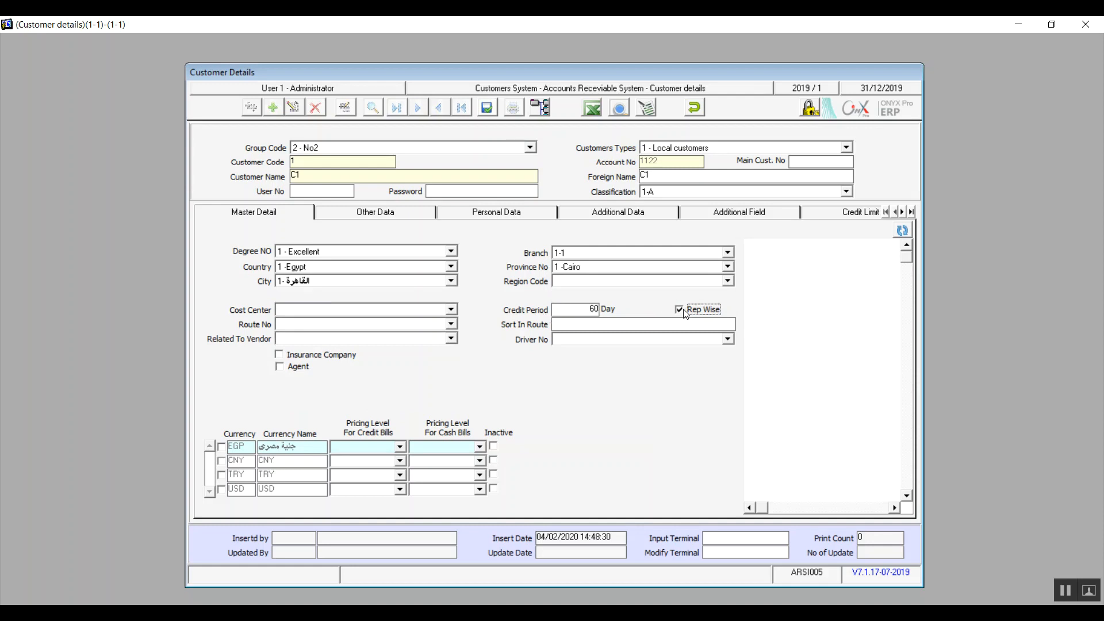
# Step: Assign driver 1-K to the customer in the master details
pyautogui.click(729, 340)
pyautogui.click(729, 340)
pyautogui.click(706, 351)
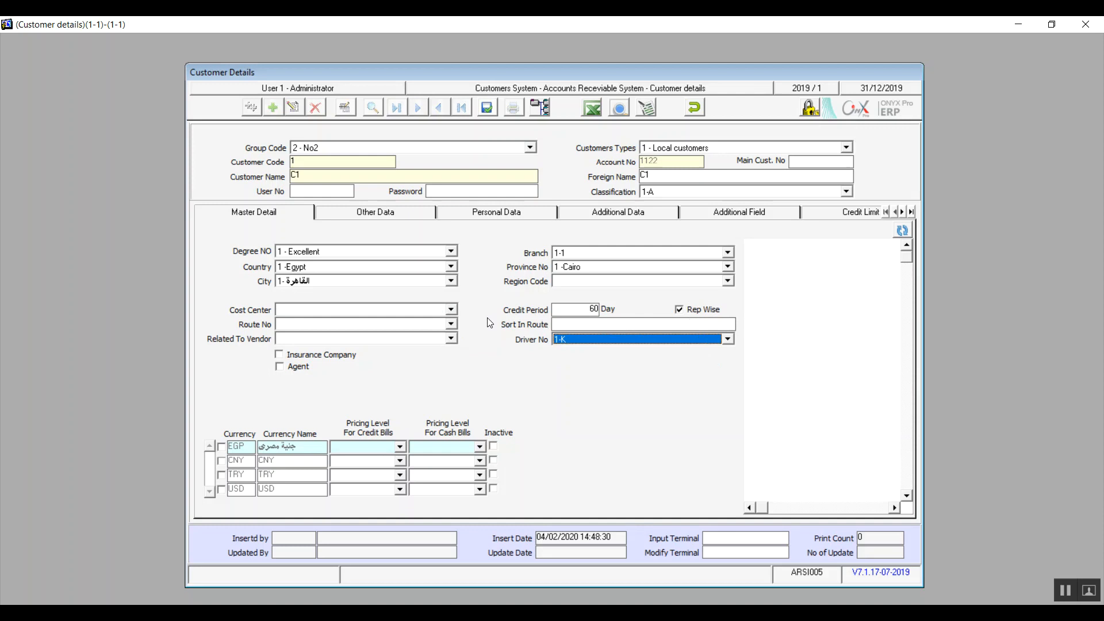
# Step: Mark the customer as an agent, with the Insurance Company option turned off
pyautogui.click(323, 356)
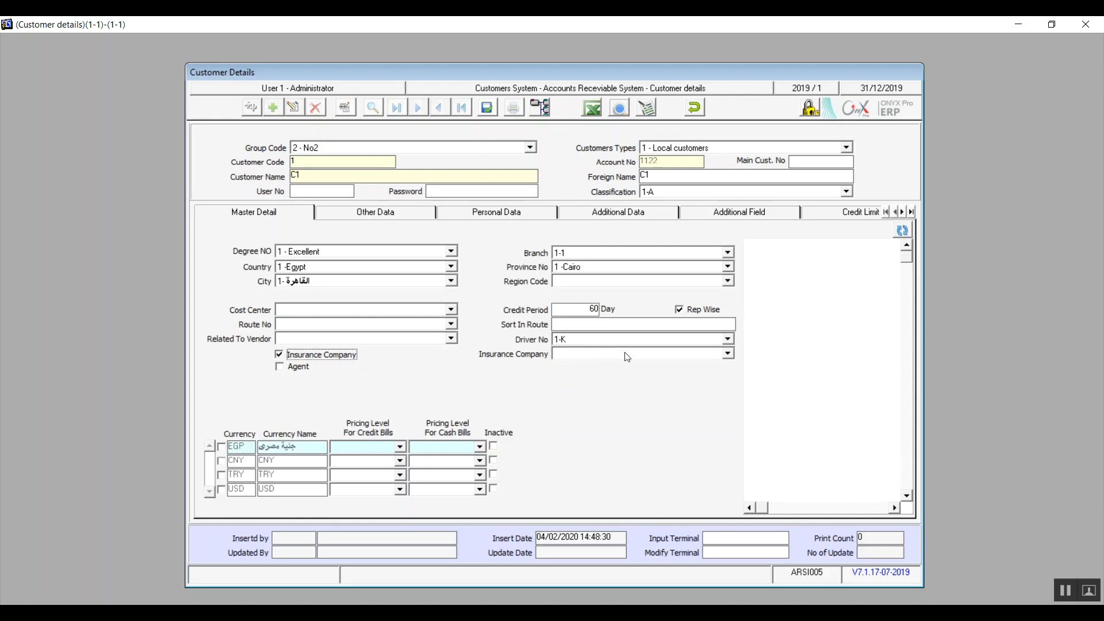
pyautogui.click(338, 356)
pyautogui.click(338, 358)
pyautogui.click(339, 361)
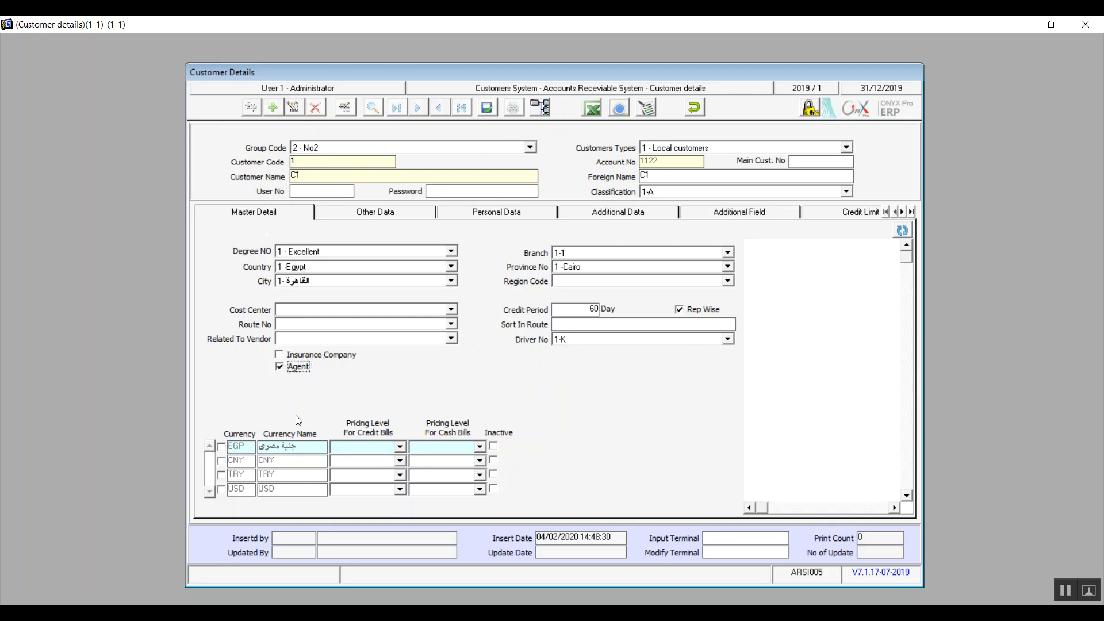
# Step: Enable the EGP, CNY, TRY and USD currencies for the customer
pyautogui.click(222, 447)
pyautogui.click(222, 461)
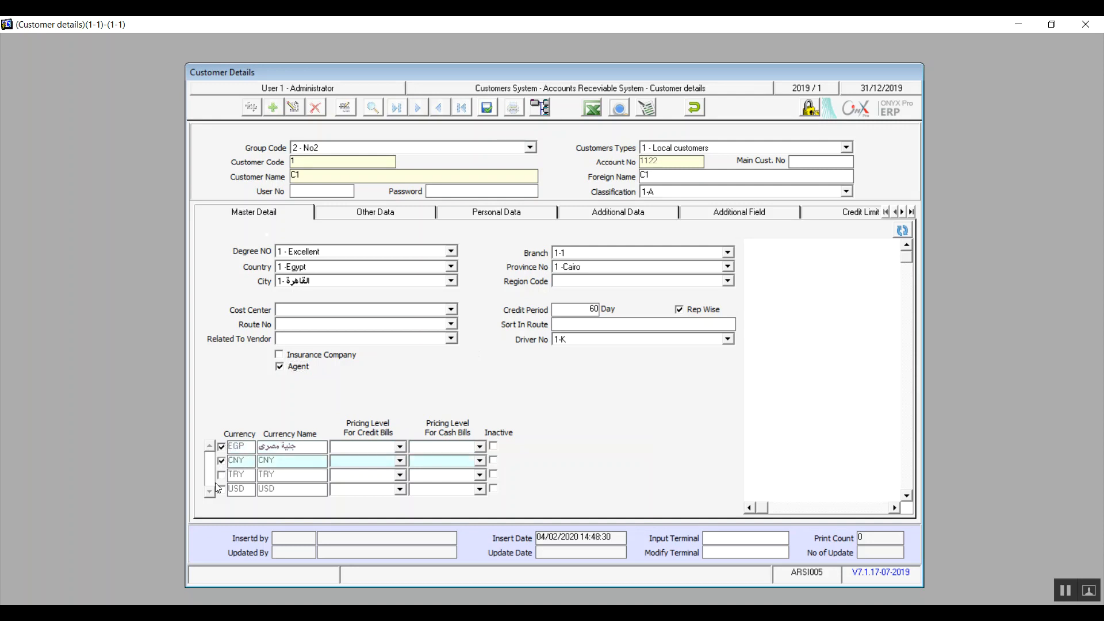
pyautogui.click(222, 489)
pyautogui.click(222, 476)
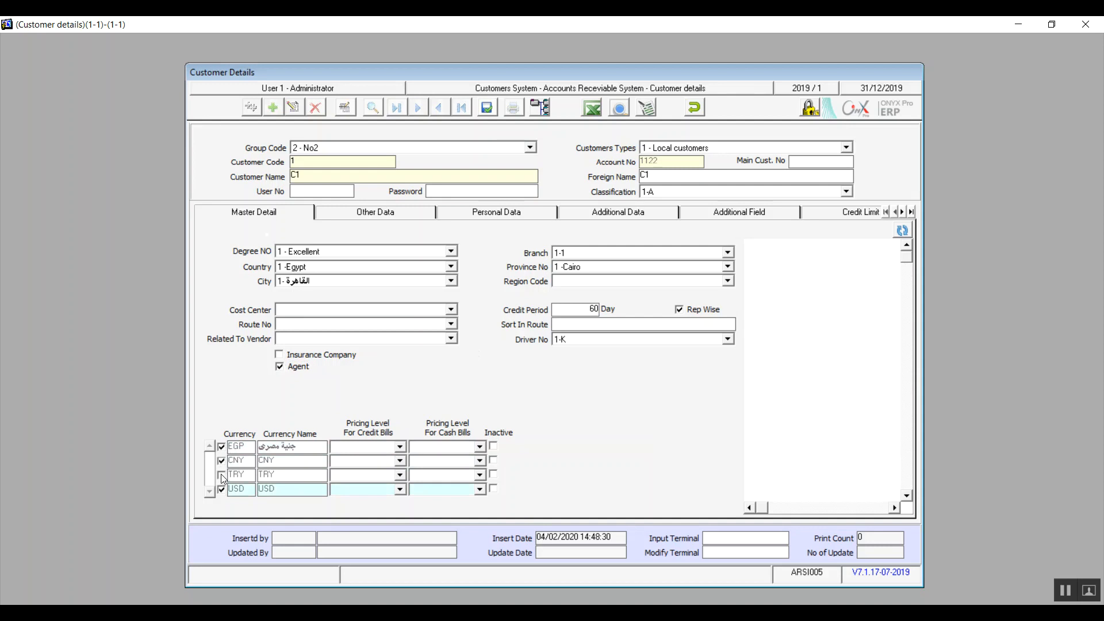
# Step: Examine the EGP pricing level options and the customer's other data, personal data, additional data, additional field and credit limit pages
pyautogui.click(402, 447)
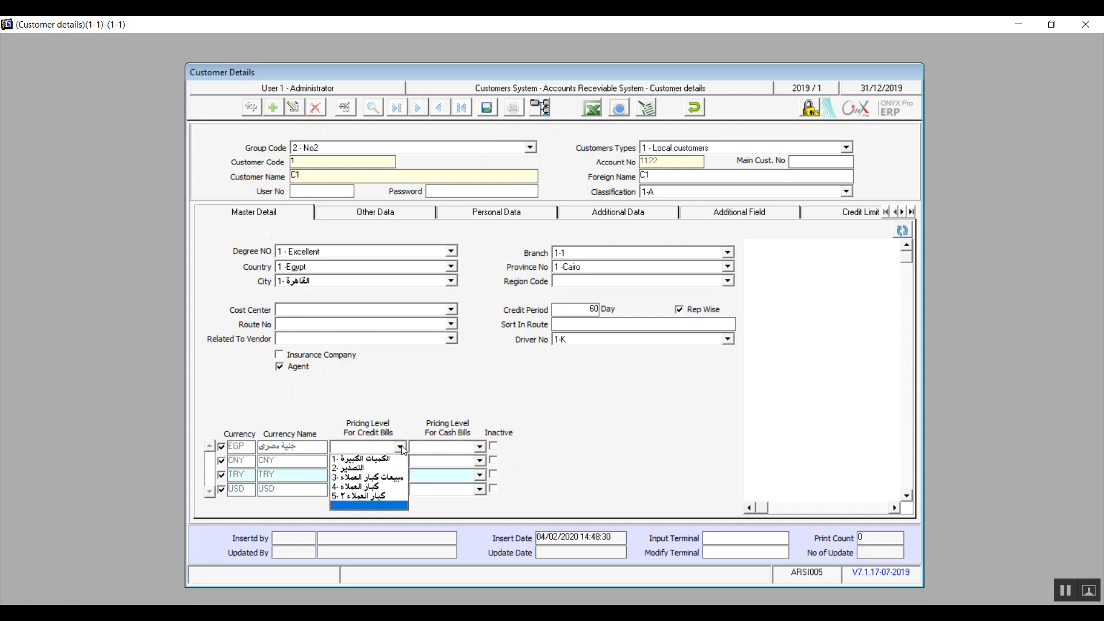
pyautogui.click(482, 451)
pyautogui.click(482, 448)
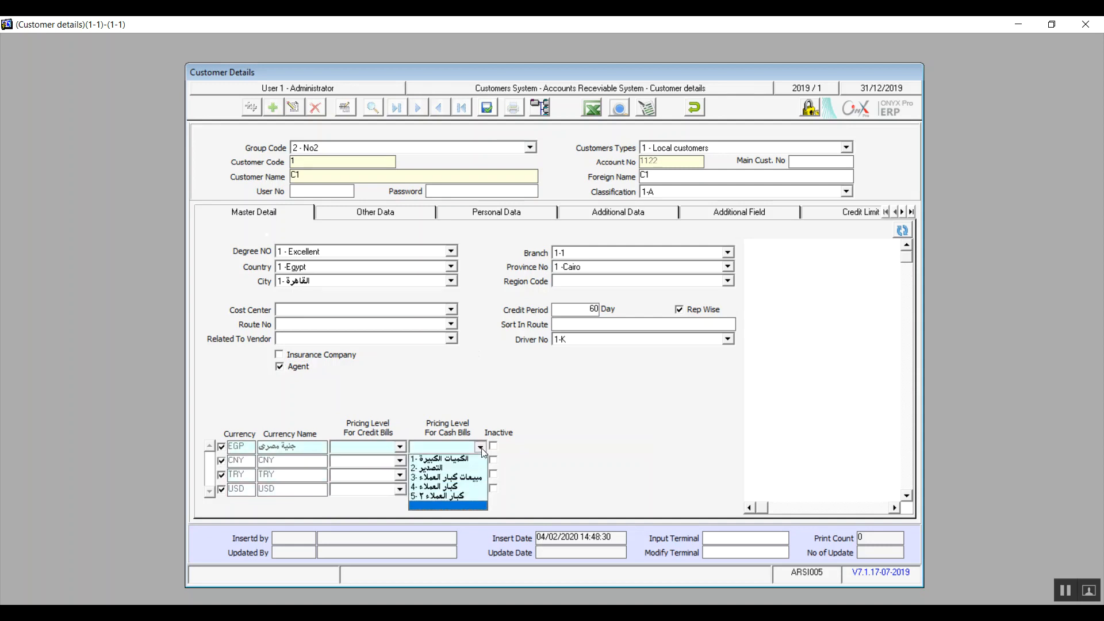
pyautogui.click(482, 447)
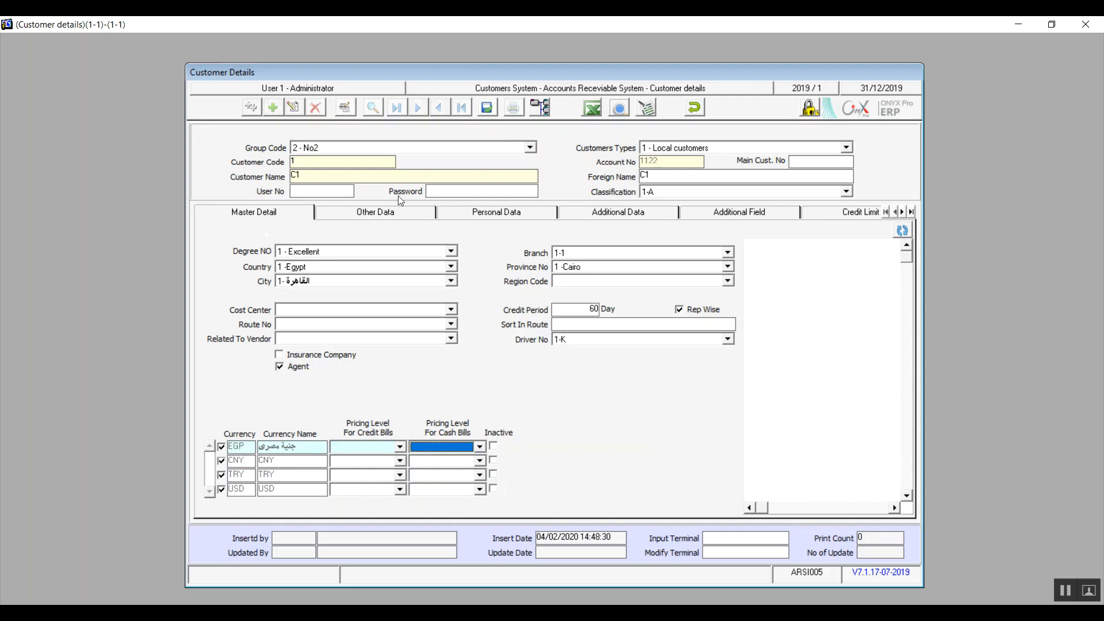
pyautogui.click(384, 213)
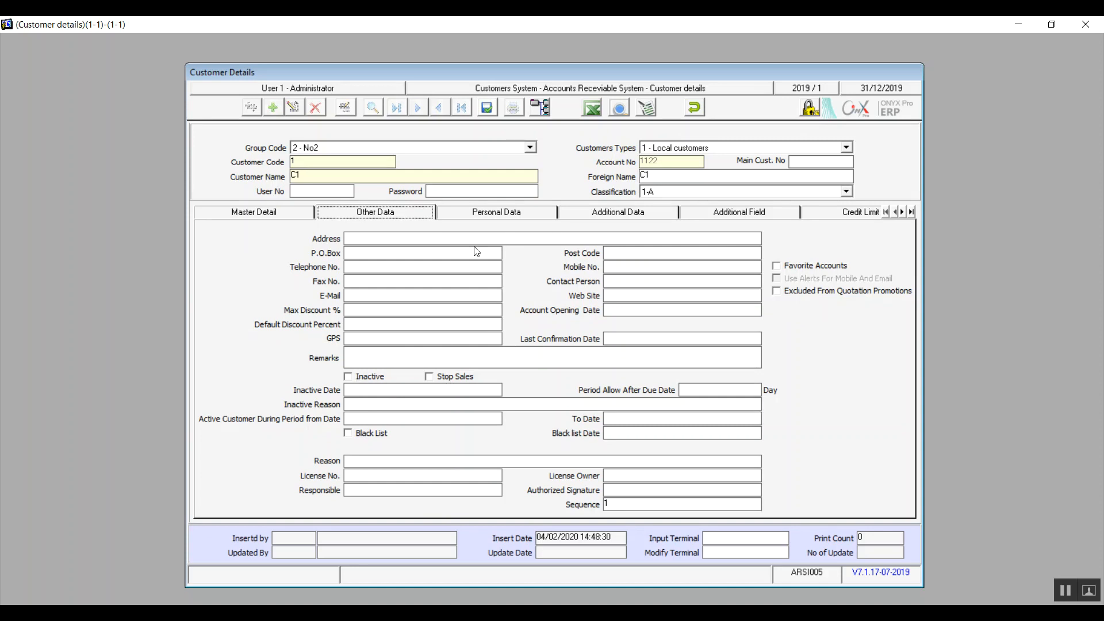
pyautogui.click(497, 216)
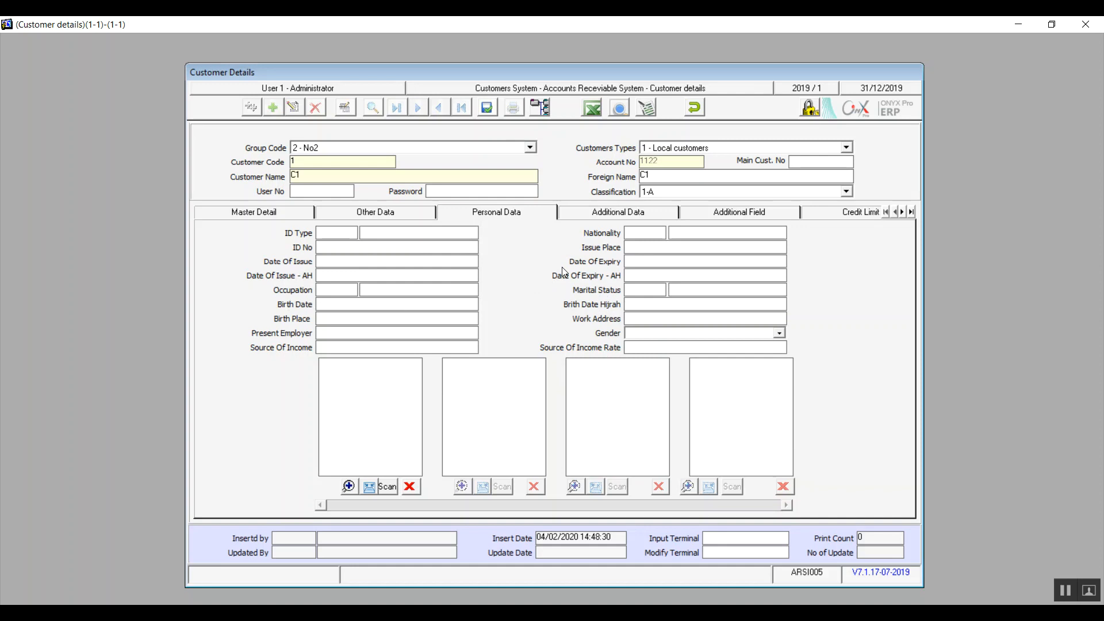
pyautogui.click(613, 217)
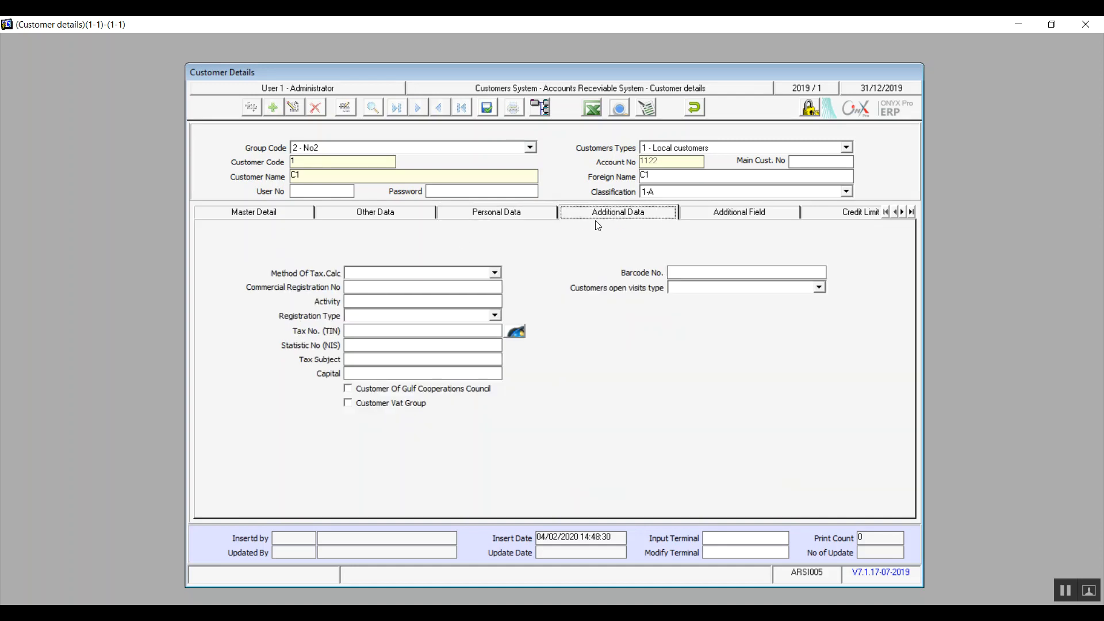
pyautogui.click(712, 215)
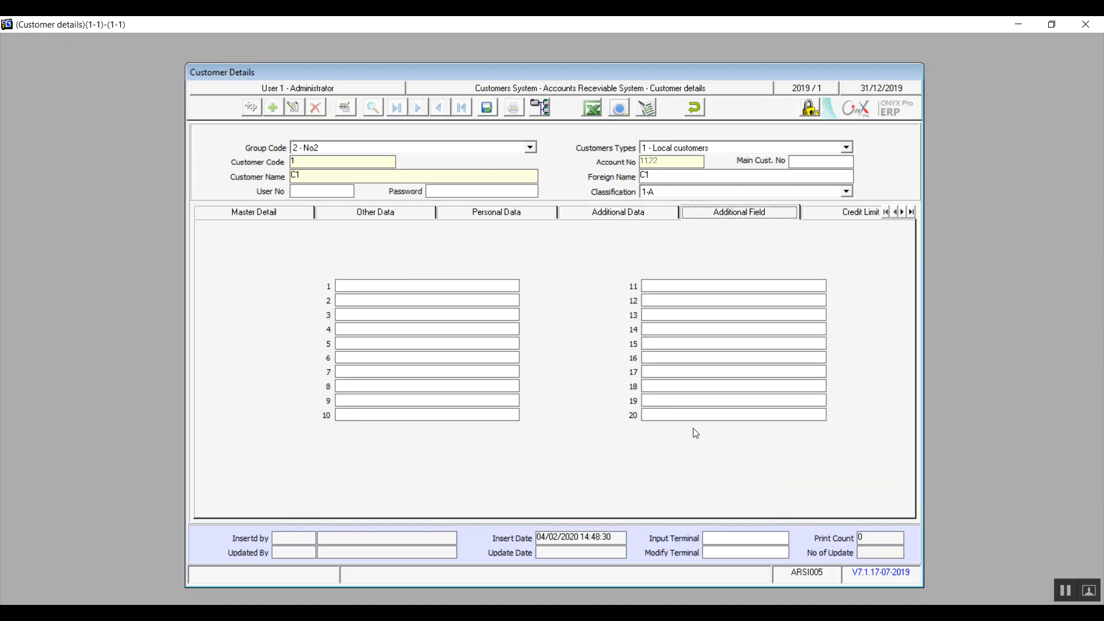
pyautogui.click(828, 213)
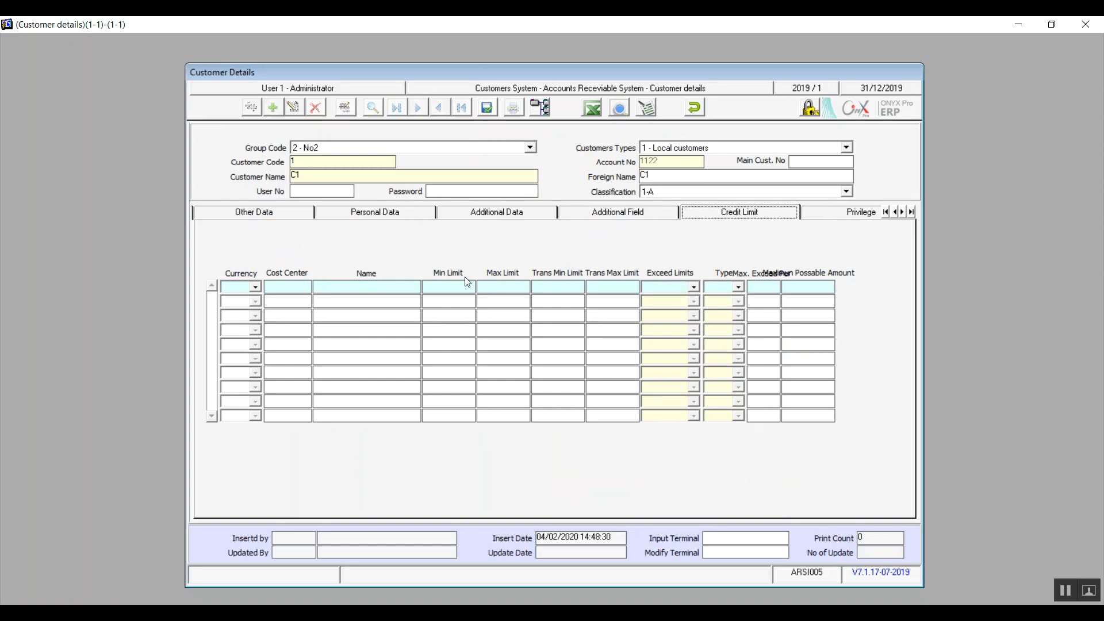
# Step: In the first credit limit row, set the currency to 4-CNY and the cost center to 221
pyautogui.click(257, 288)
pyautogui.click(257, 288)
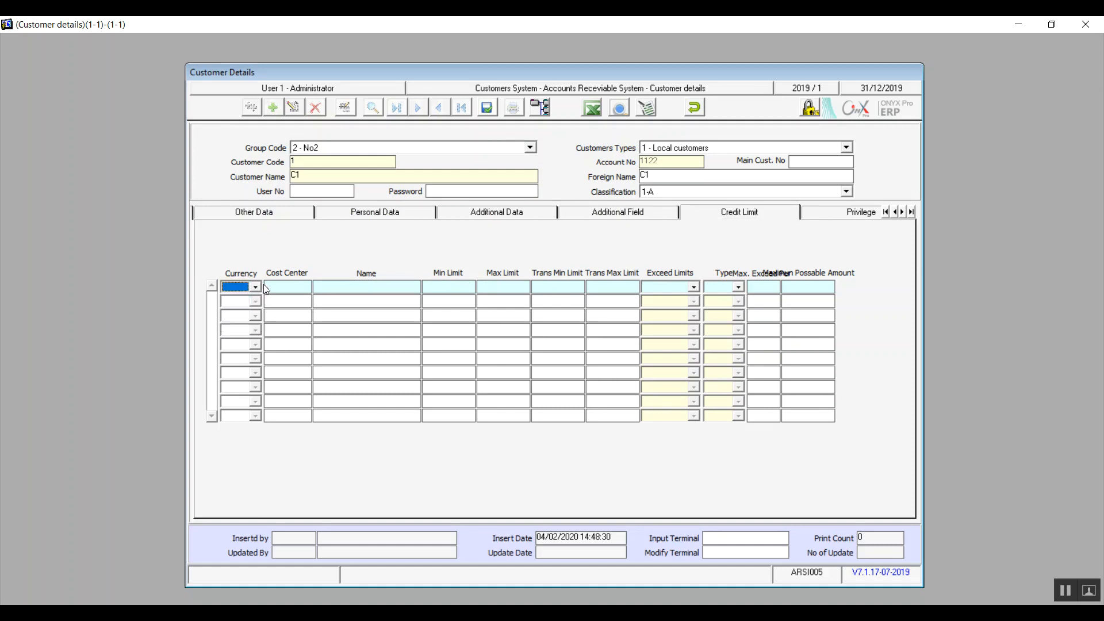
pyautogui.click(255, 289)
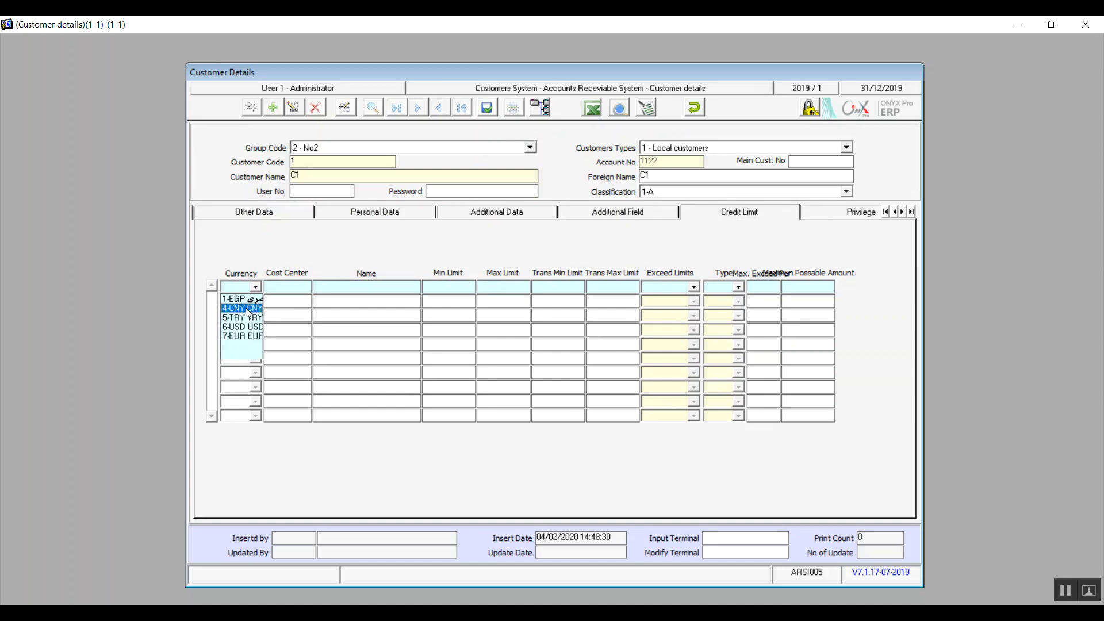
pyautogui.click(246, 308)
pyautogui.click(295, 290)
pyautogui.press('F9')
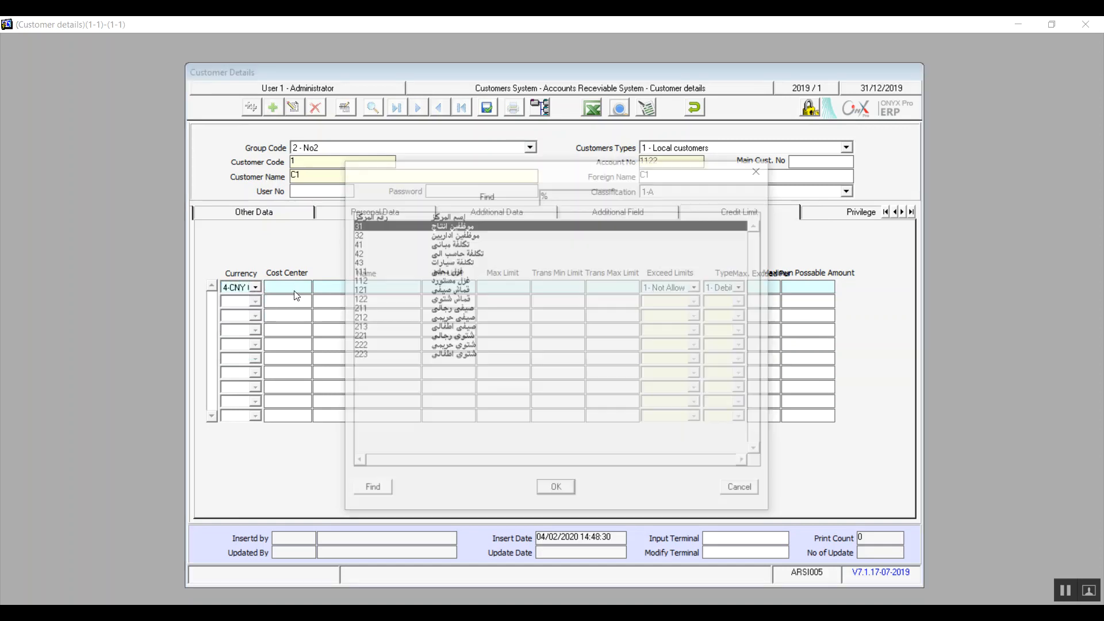
pyautogui.doubleClick(465, 339)
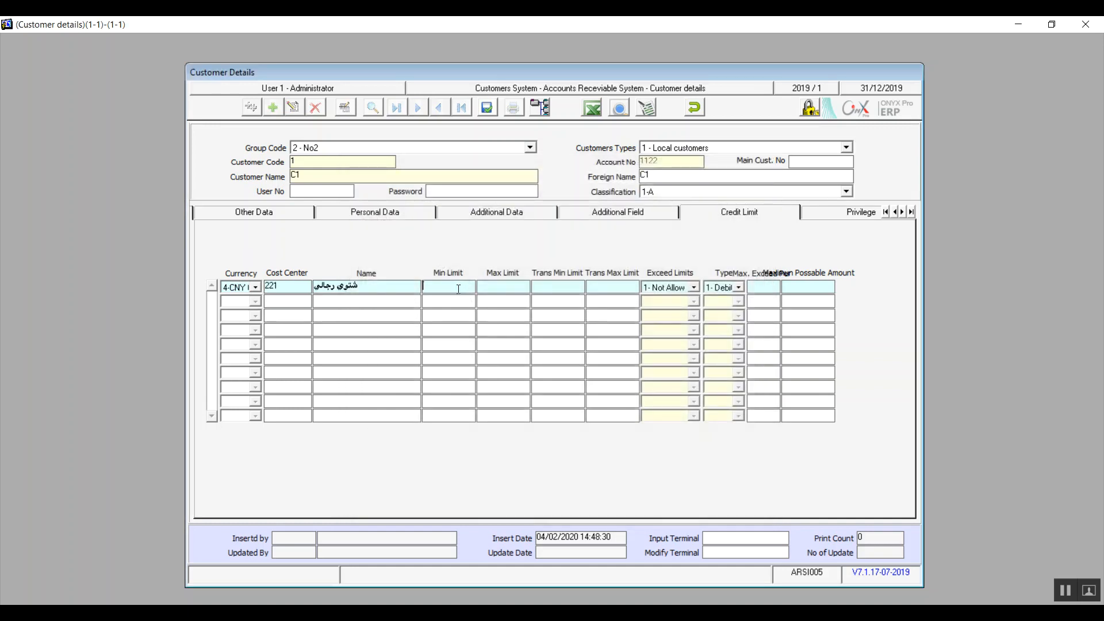
# Step: Clear the cost center and the currency from the first credit limit row
pyautogui.doubleClick(301, 285)
pyautogui.press('BackSpace')
pyautogui.click(256, 288)
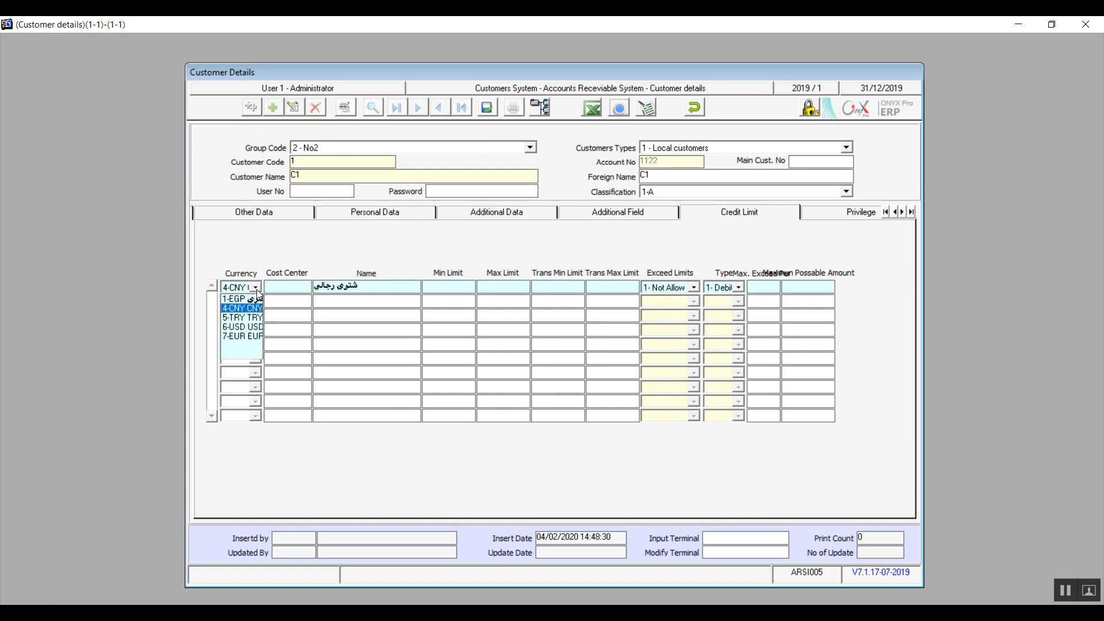
pyautogui.click(249, 342)
pyautogui.press('Return')
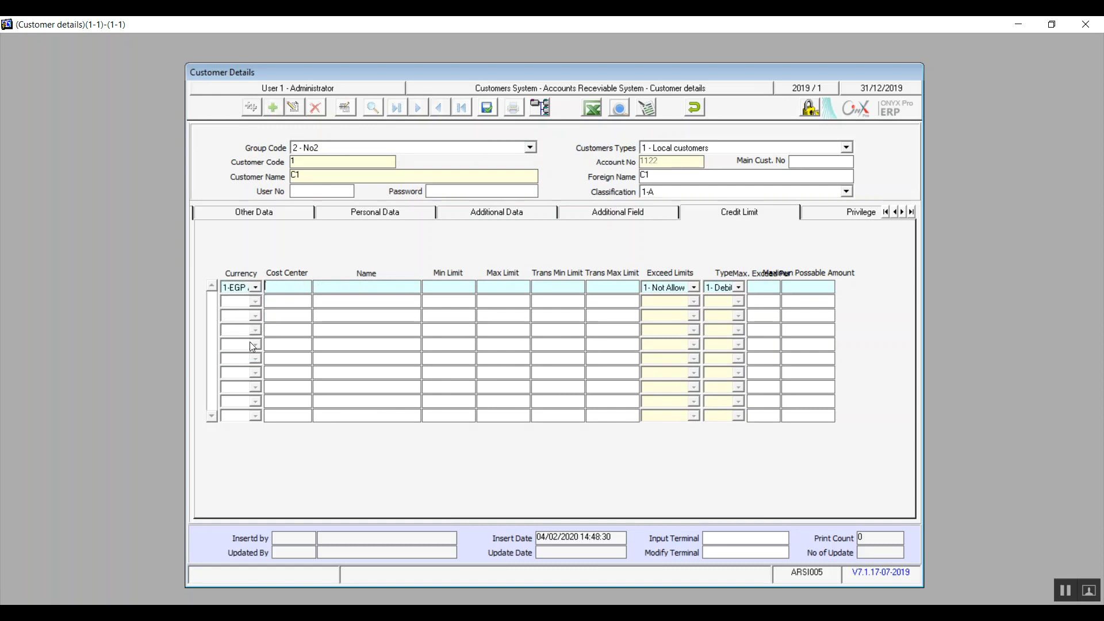
pyautogui.click(252, 286)
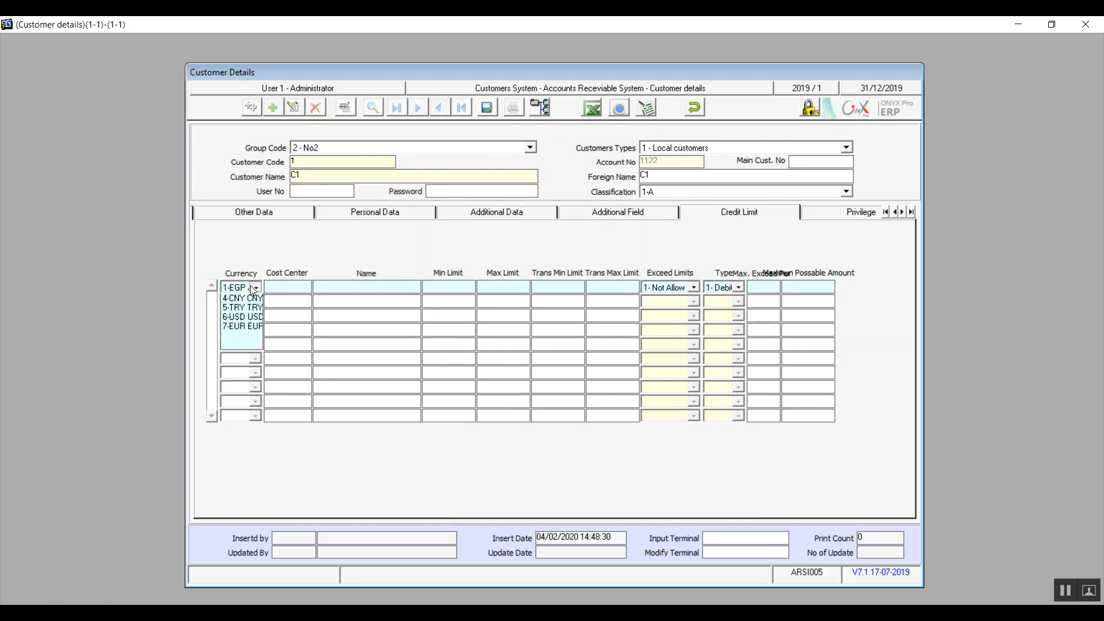
pyautogui.click(242, 345)
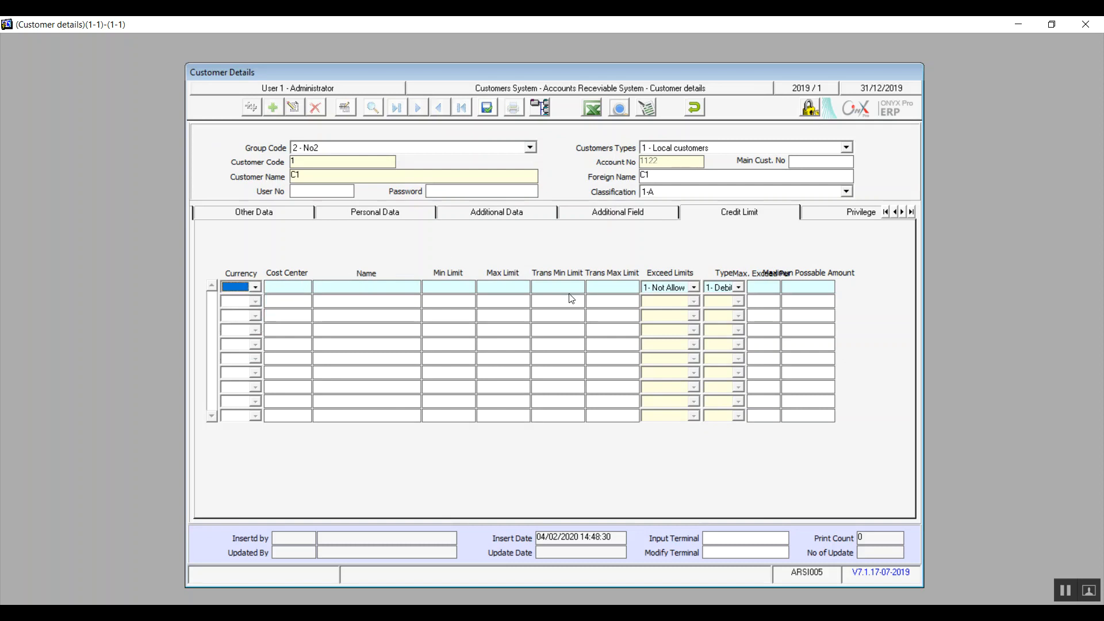
# Step: In the first credit limit row, set Exceed Limits to blank and the type to 1- Debit
pyautogui.click(694, 288)
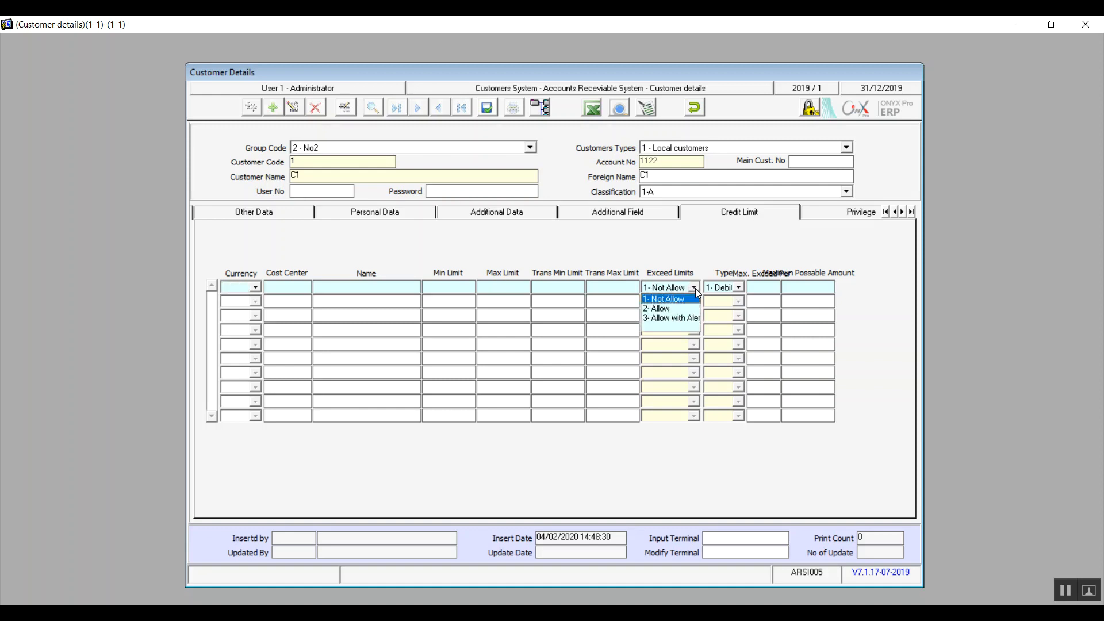
pyautogui.click(672, 319)
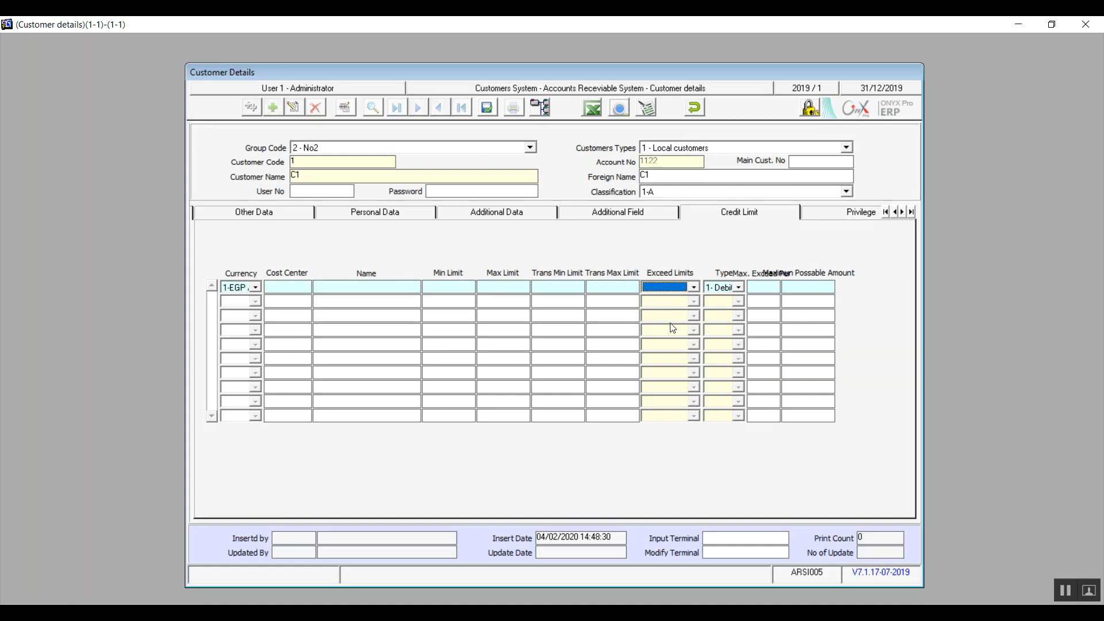
pyautogui.click(740, 288)
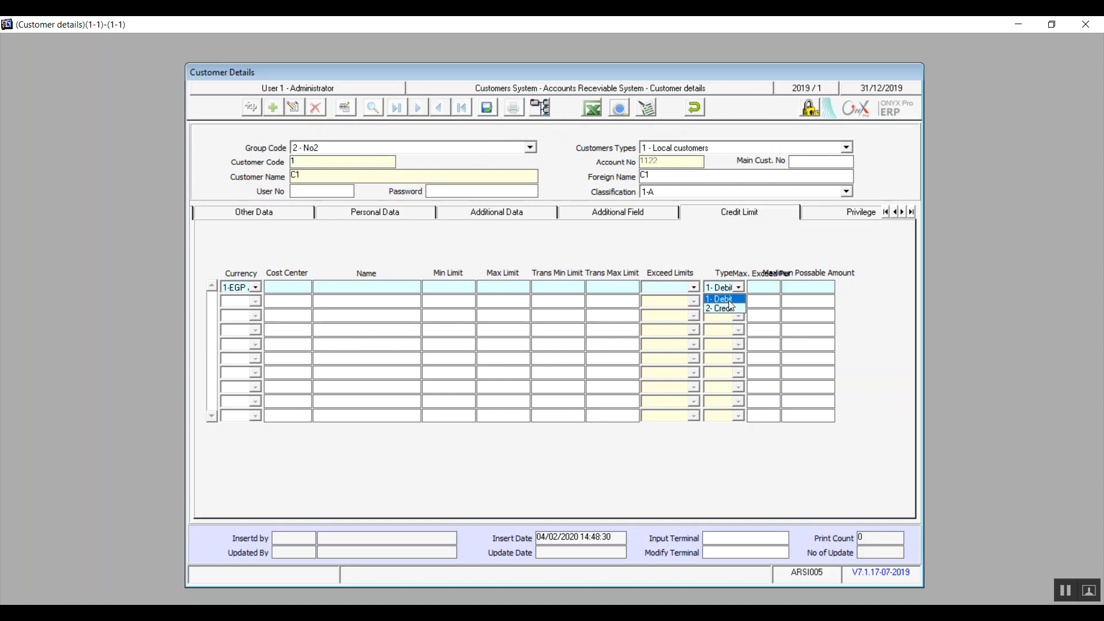
pyautogui.click(729, 300)
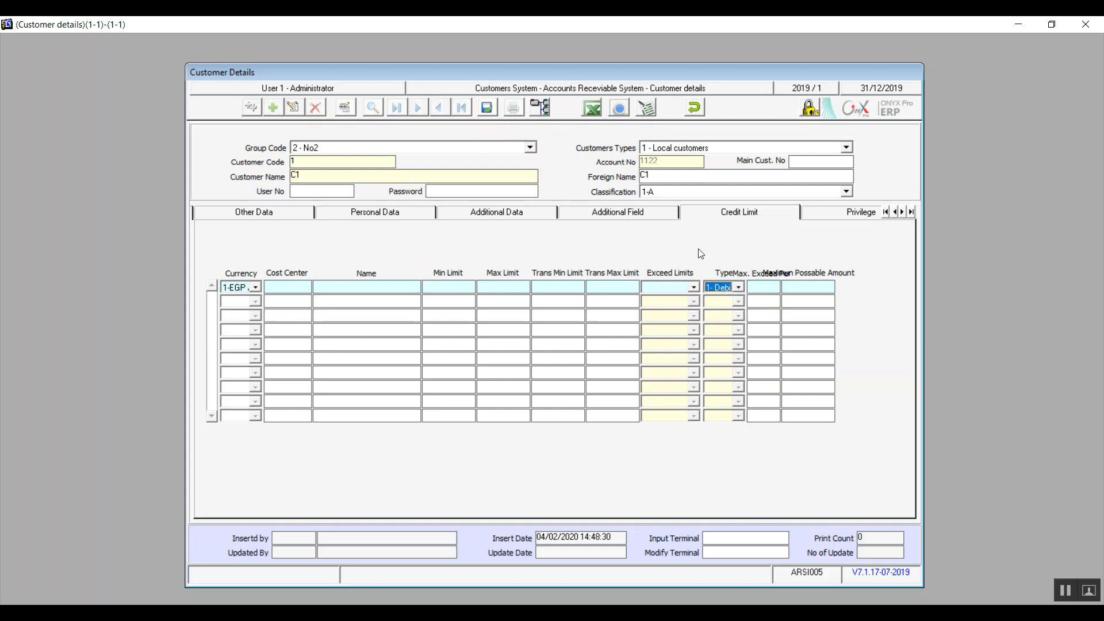
# Step: View the customer's user privileges and try to save the customer record
pyautogui.click(816, 217)
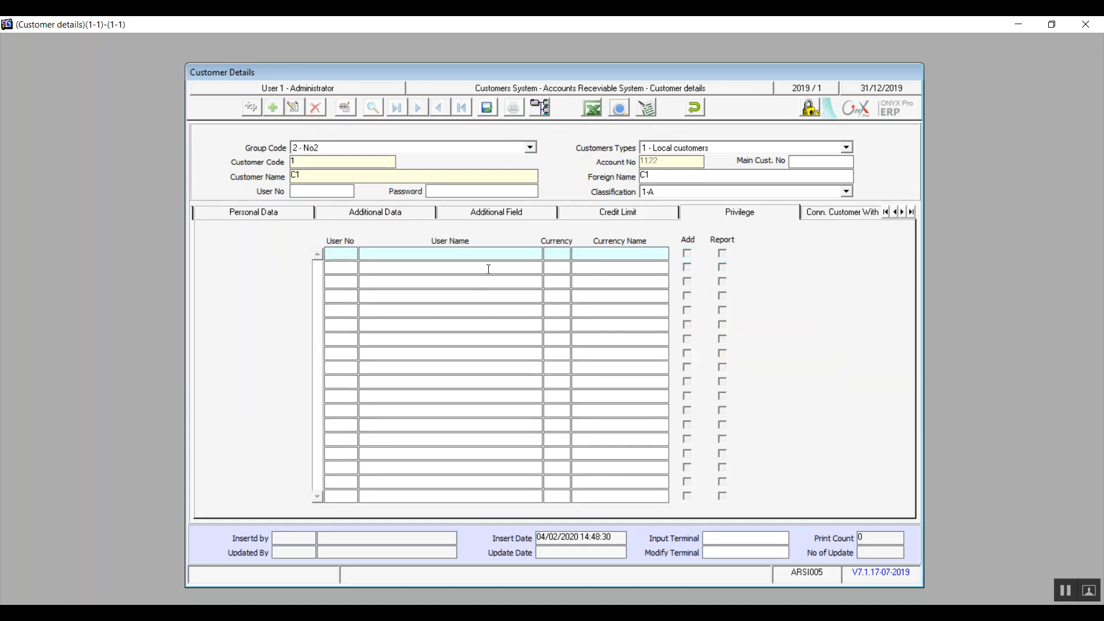
pyautogui.click(487, 108)
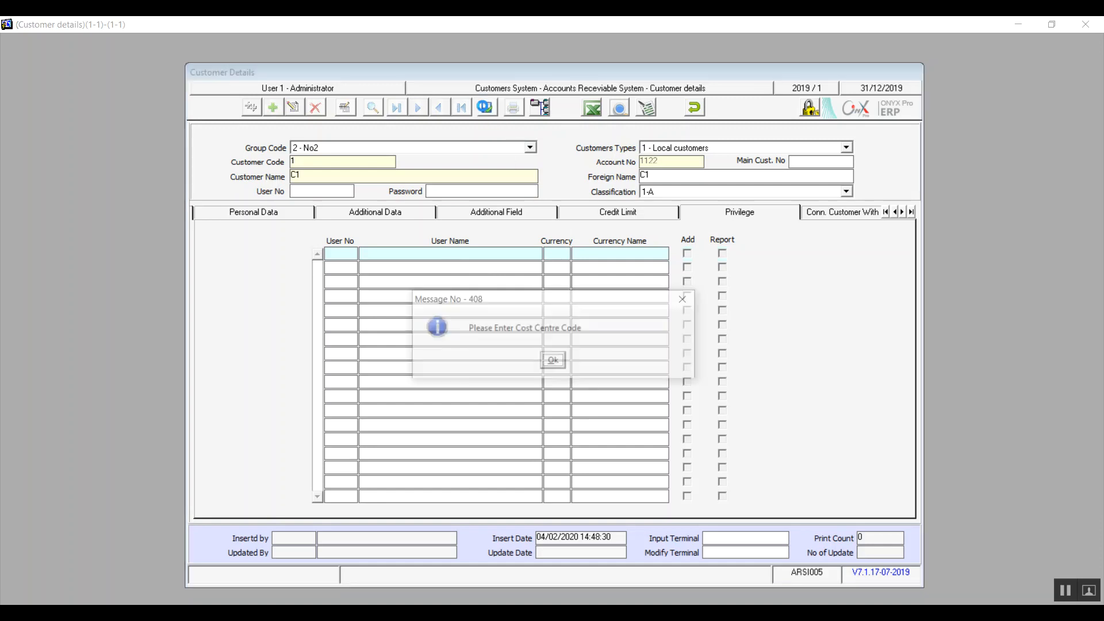
pyautogui.click(552, 359)
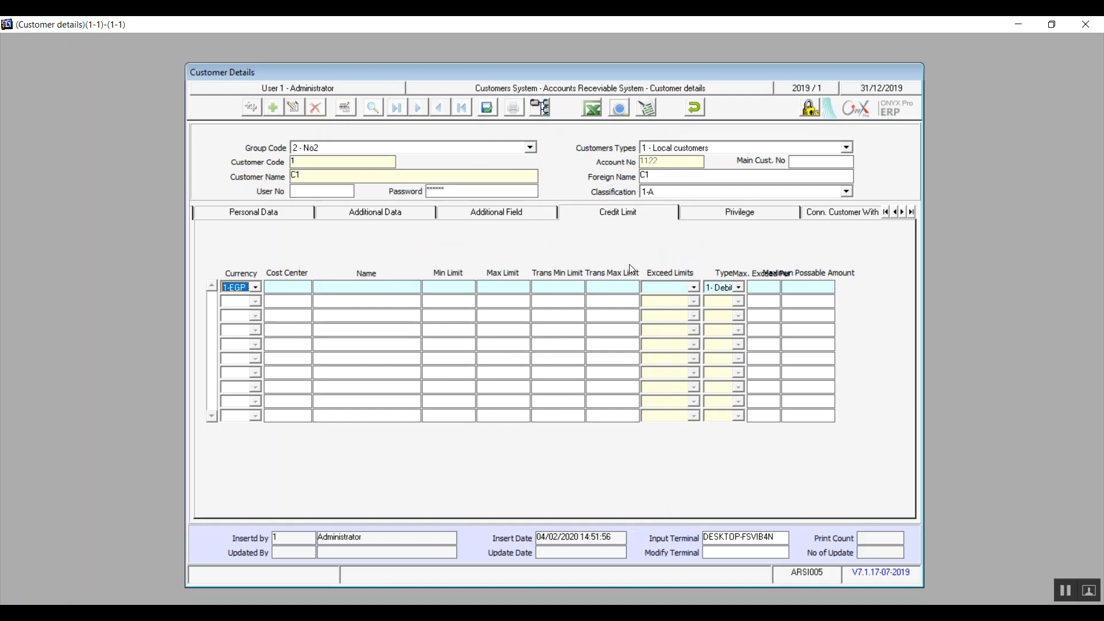
# Step: In the first credit limit row, set the cost center to 121
pyautogui.click(299, 285)
pyautogui.press('F9')
pyautogui.doubleClick(420, 290)
# Step: Connect the customer with sales representative number 2 in the first row and number 1 in the second row
pyautogui.click(740, 216)
pyautogui.click(817, 214)
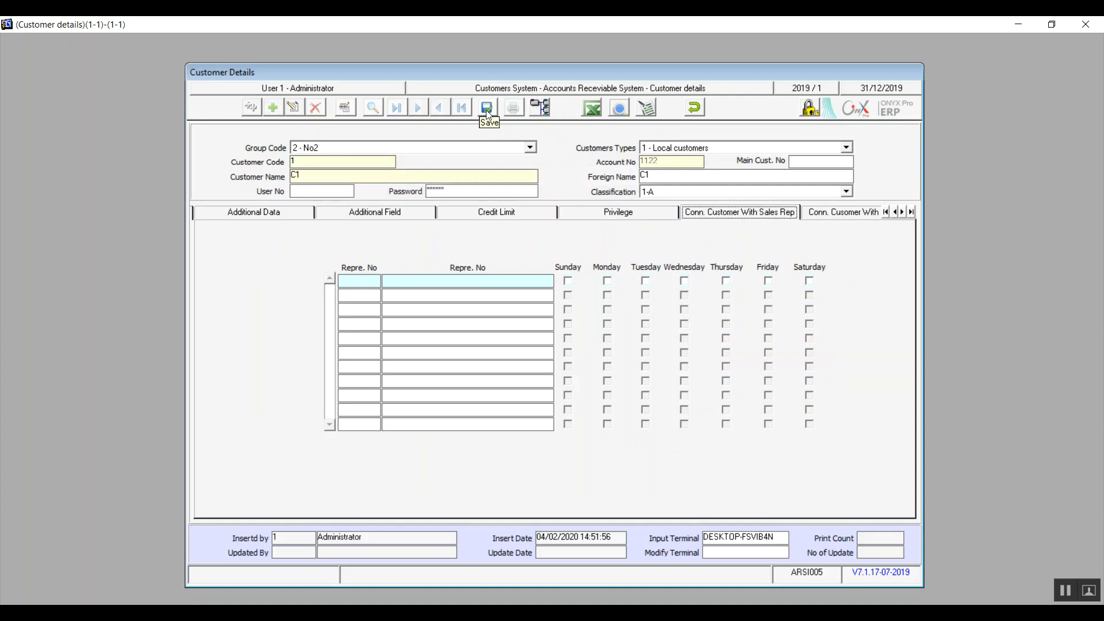
pyautogui.click(370, 284)
pyautogui.doubleClick(370, 283)
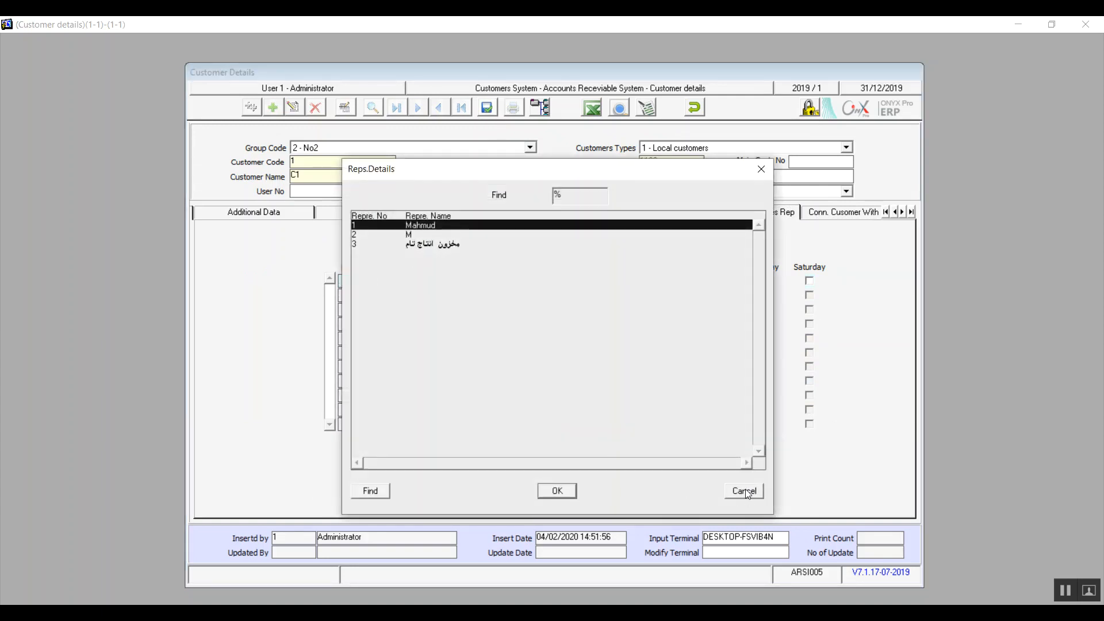
pyautogui.click(745, 491)
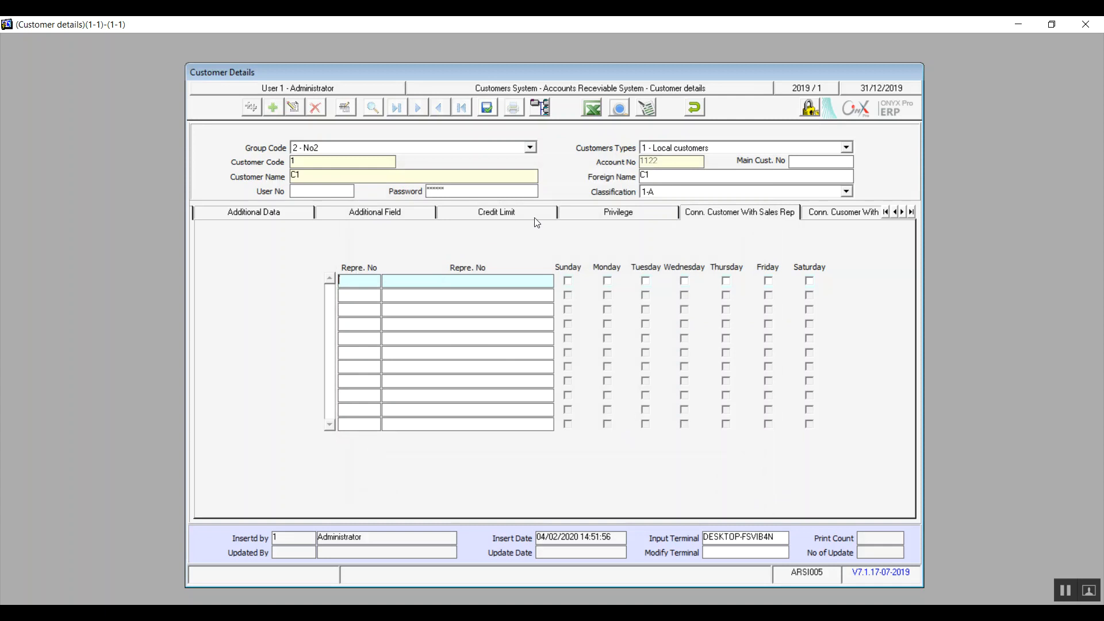
pyautogui.doubleClick(374, 288)
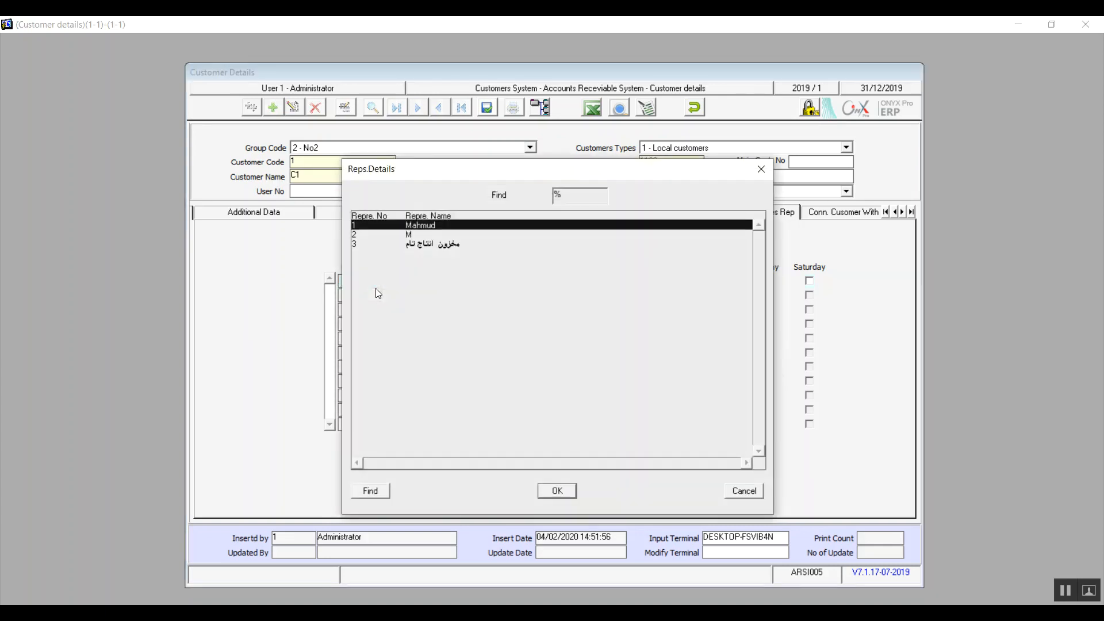
pyautogui.doubleClick(410, 235)
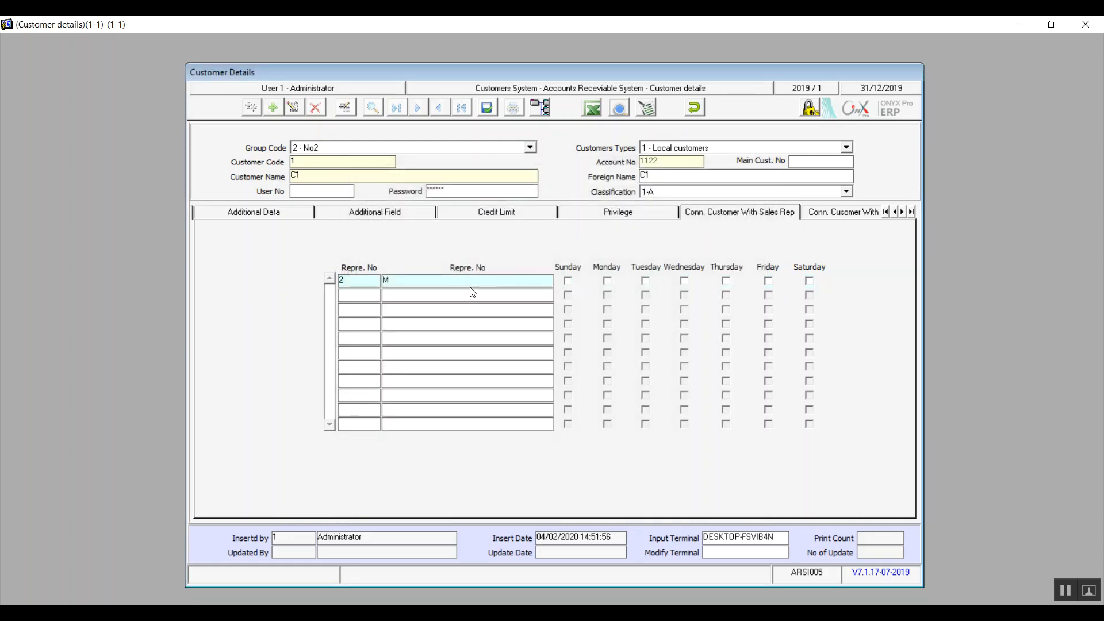
pyautogui.click(373, 297)
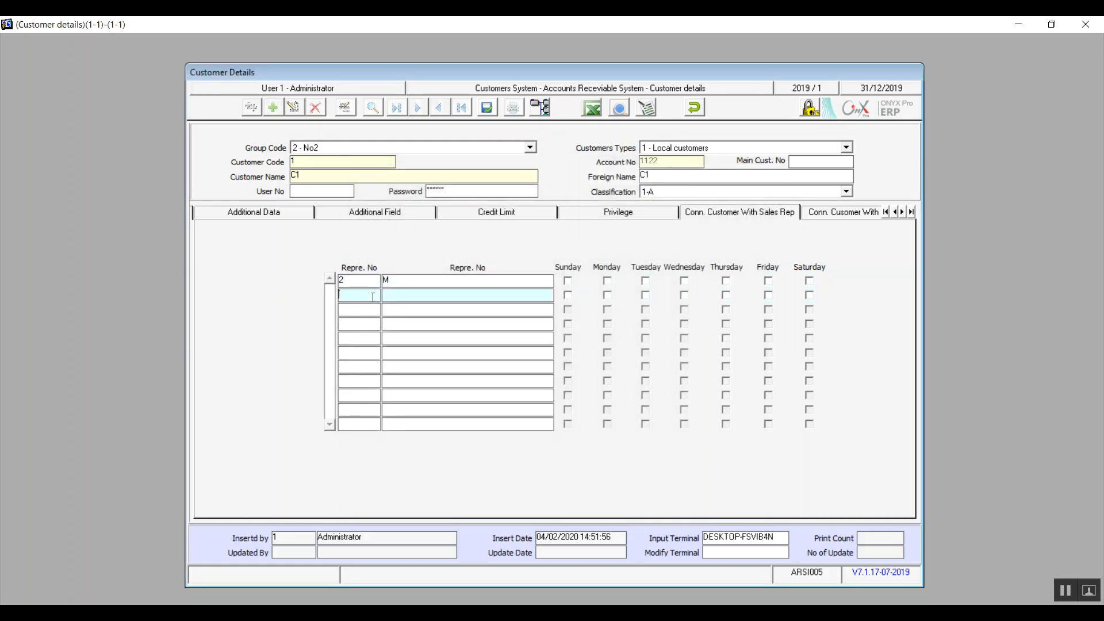
pyautogui.doubleClick(372, 296)
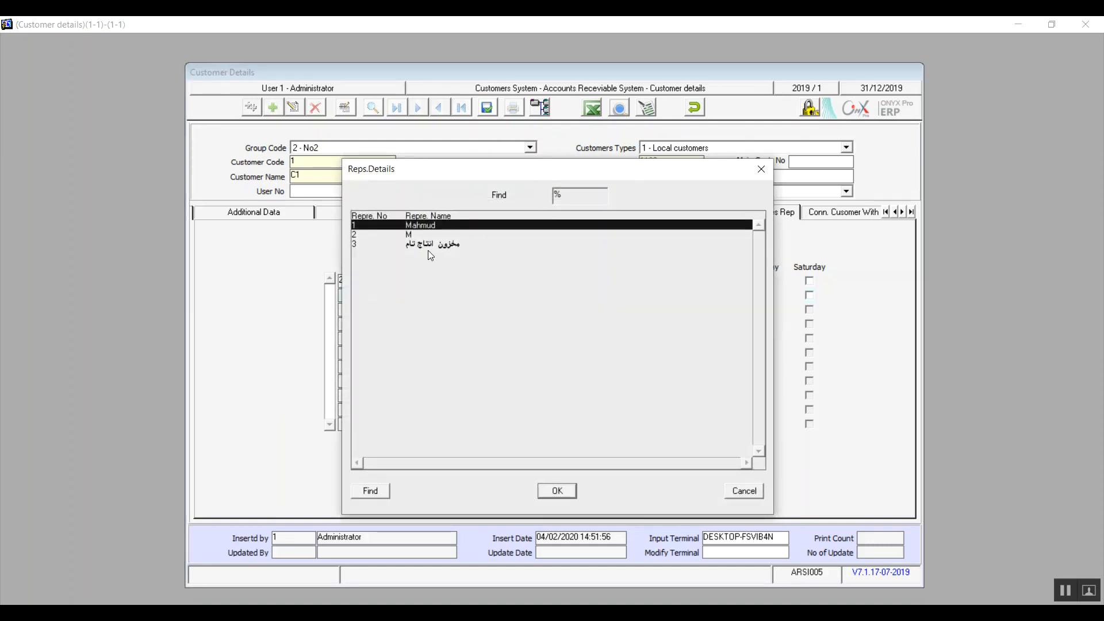
pyautogui.doubleClick(437, 227)
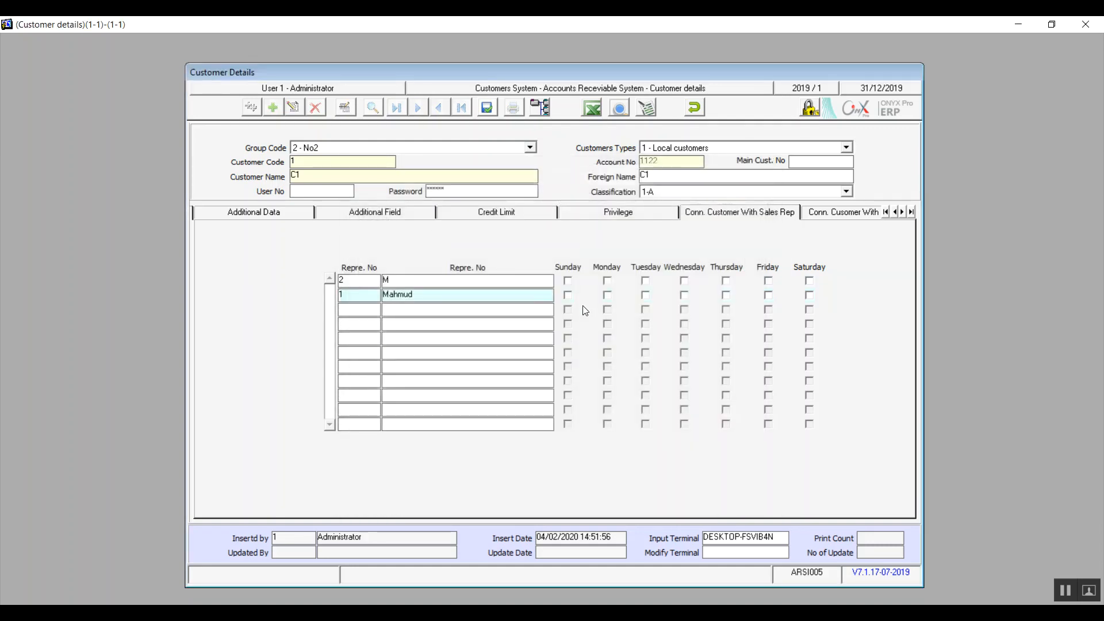
# Step: Assign Sunday, Monday and Wednesday to sales representative 2, and Friday and Saturday to sales representative 1
pyautogui.click(568, 281)
pyautogui.click(607, 281)
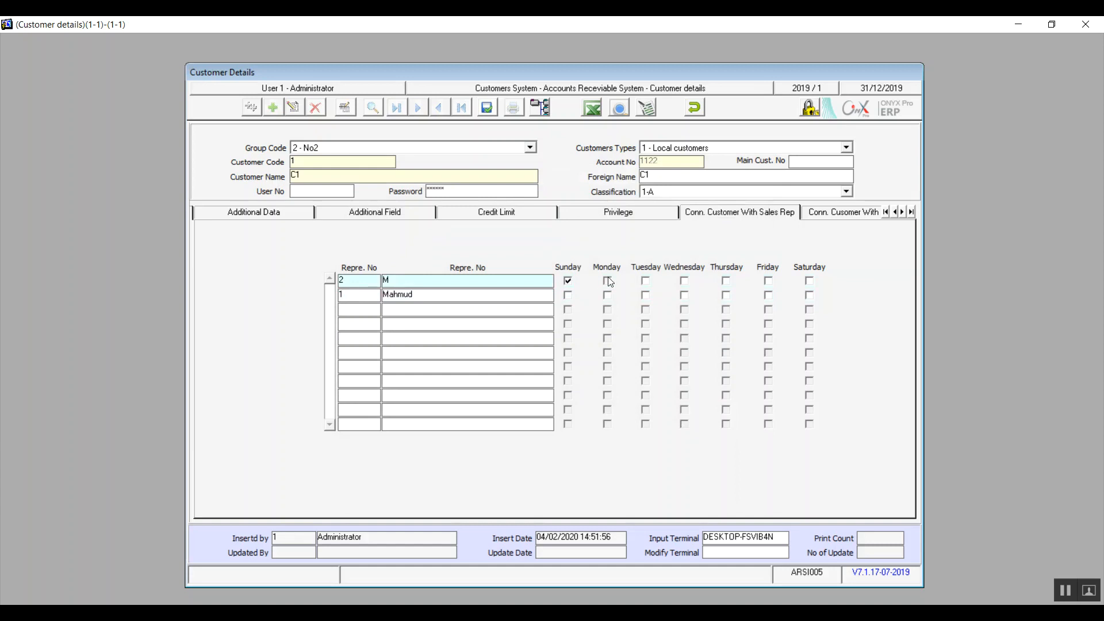
pyautogui.click(684, 281)
pyautogui.click(769, 296)
pyautogui.click(809, 297)
# Step: Connect the customer with collector number 2 in the first collector row
pyautogui.click(823, 213)
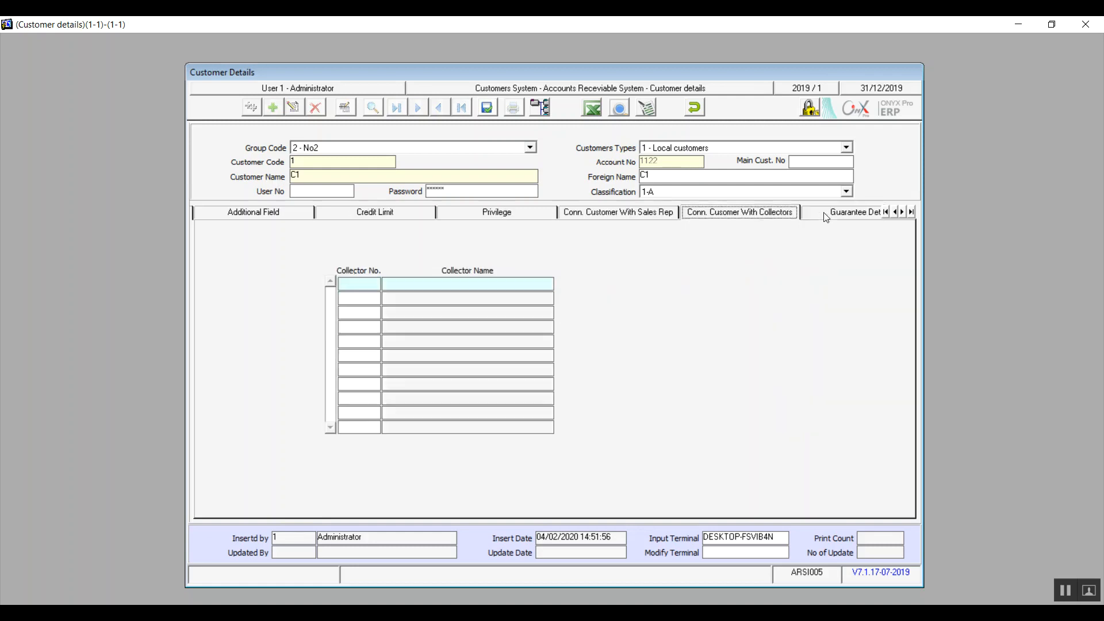
pyautogui.click(371, 283)
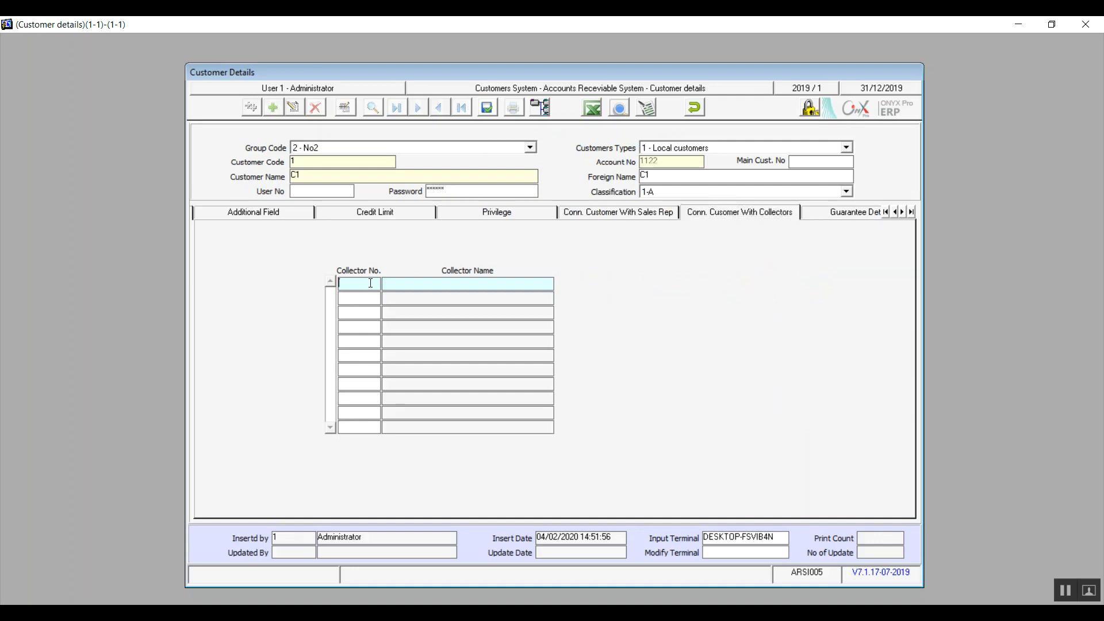
pyautogui.doubleClick(371, 283)
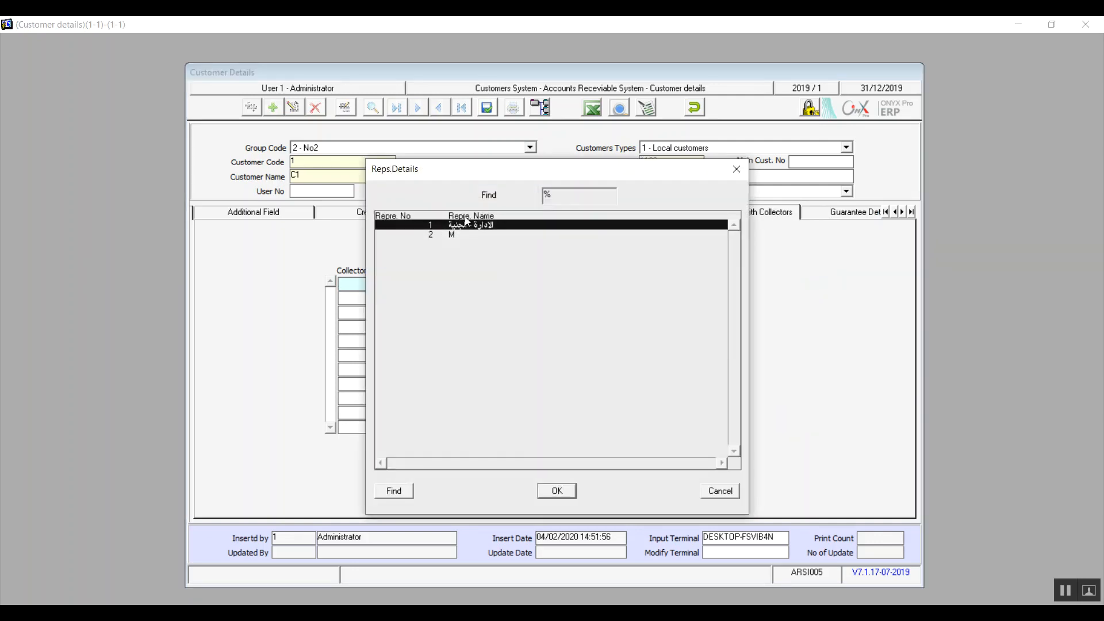
pyautogui.doubleClick(452, 233)
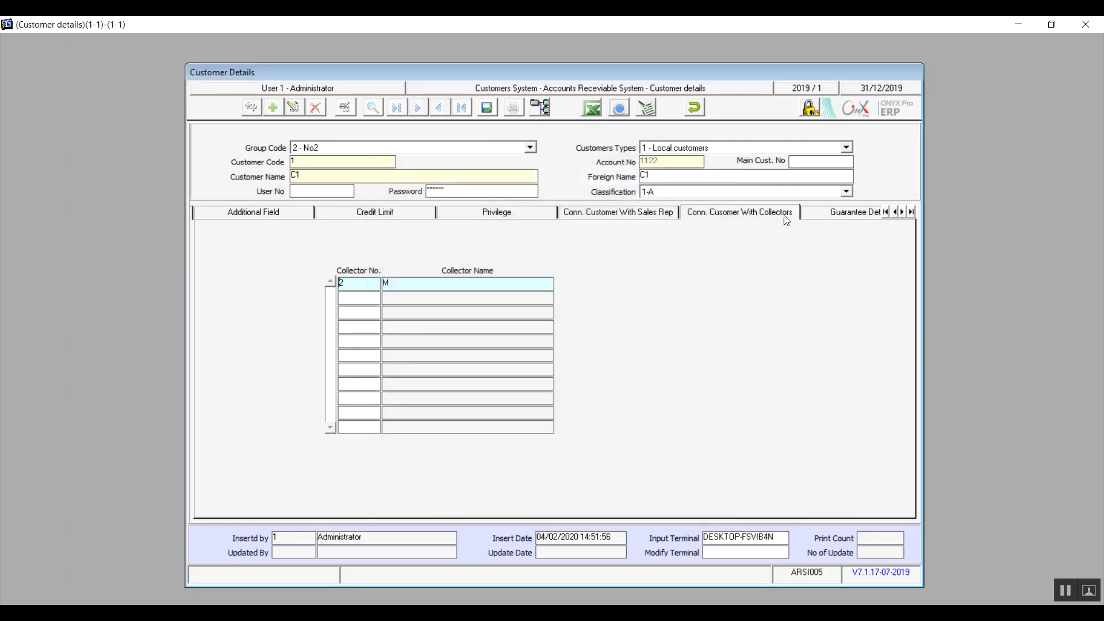
# Step: Examine the customer's guarantee details, the branch, currency, display method and document type filters for transactions, and the statistics
pyautogui.click(810, 214)
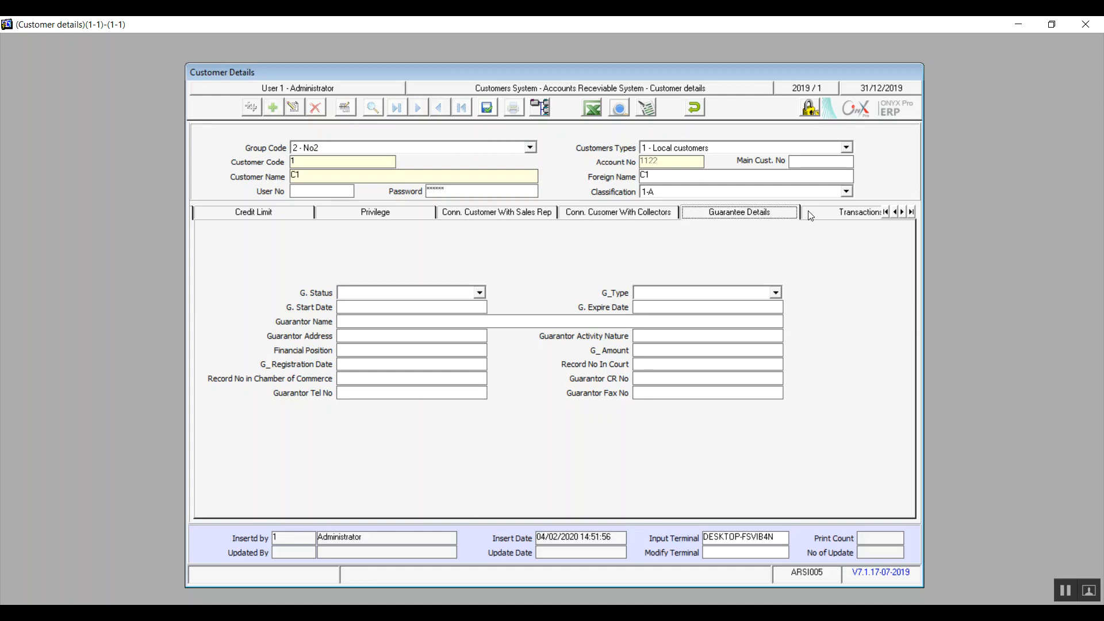
pyautogui.click(829, 213)
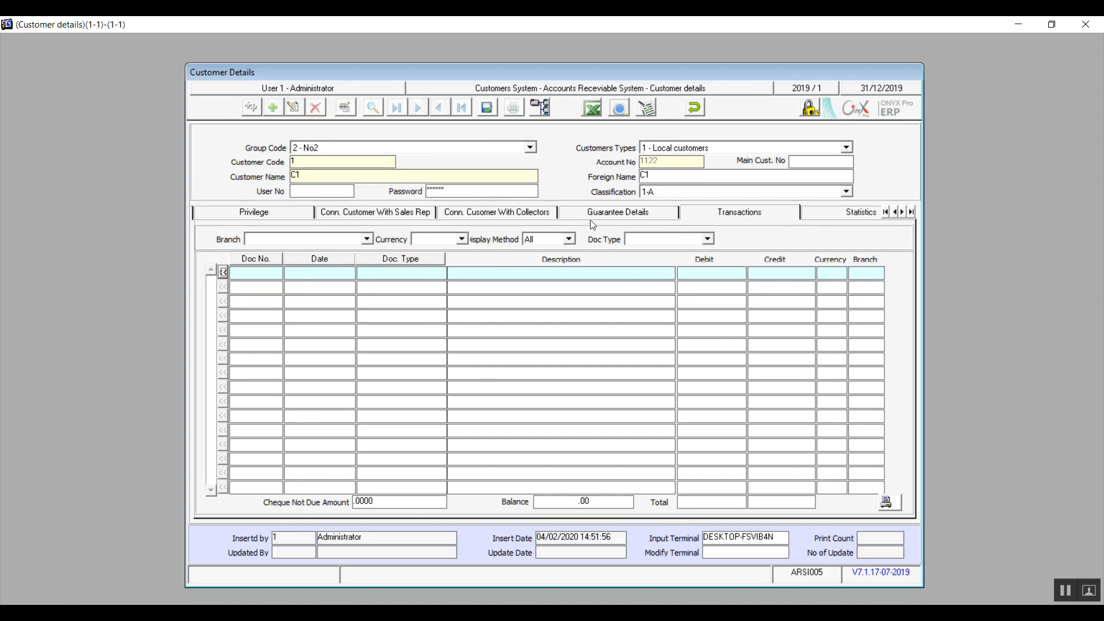
pyautogui.click(366, 241)
pyautogui.click(366, 242)
pyautogui.click(461, 238)
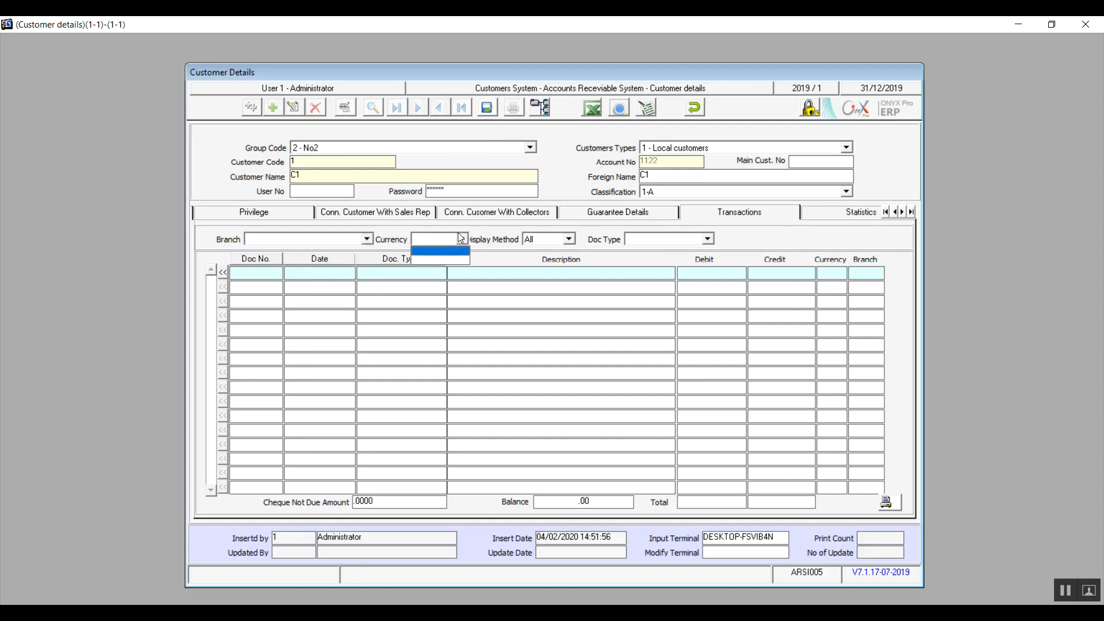
pyautogui.click(460, 238)
pyautogui.click(574, 240)
pyautogui.click(574, 239)
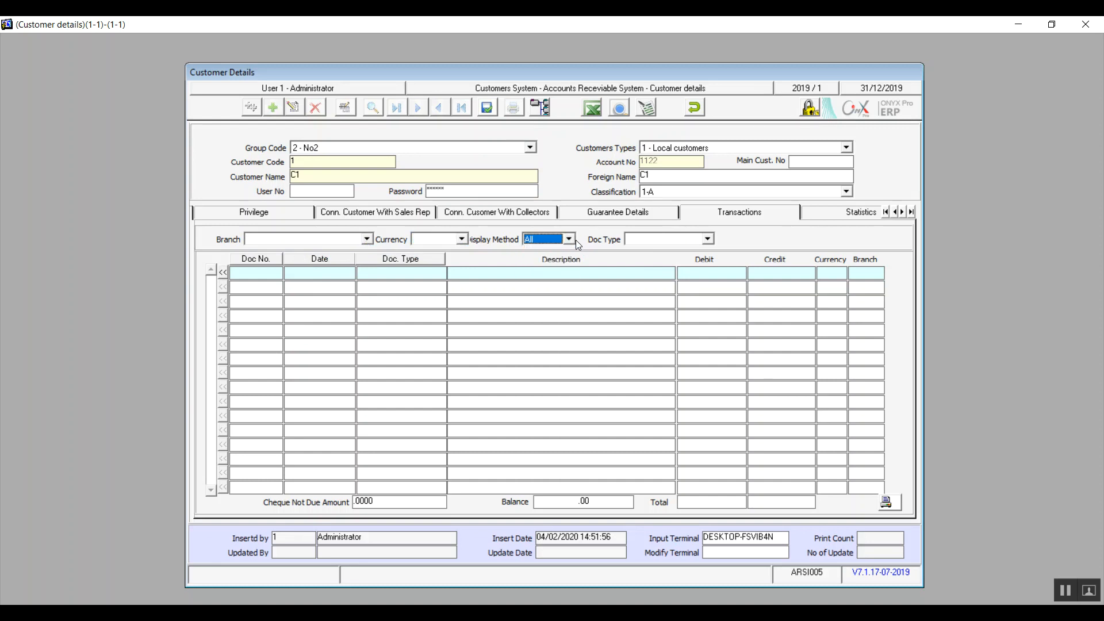
pyautogui.click(708, 238)
pyautogui.click(709, 238)
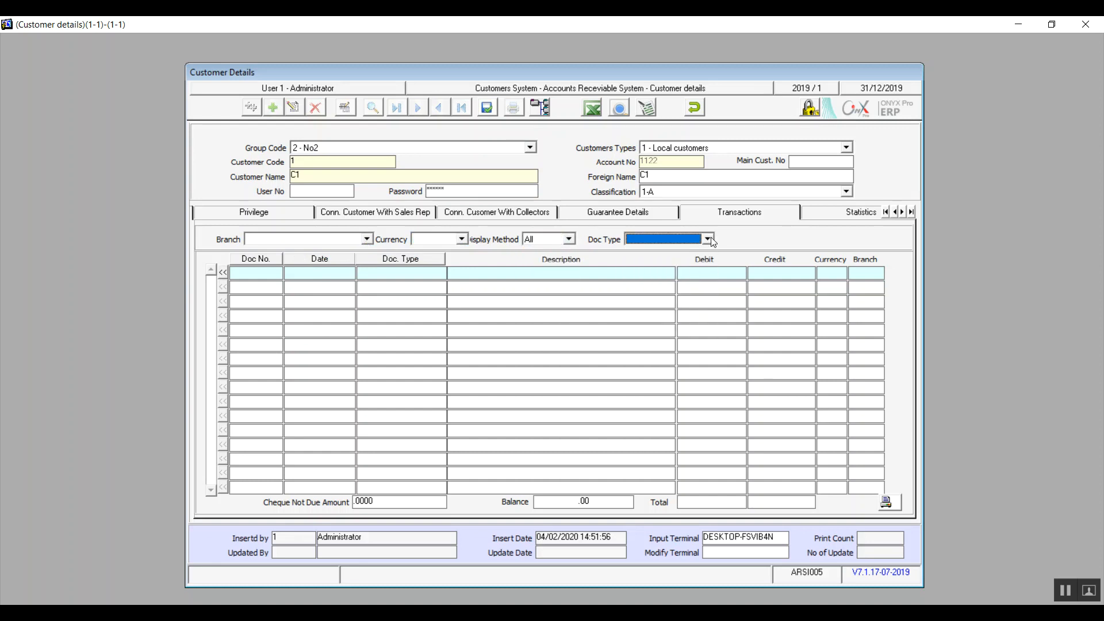
pyautogui.click(828, 211)
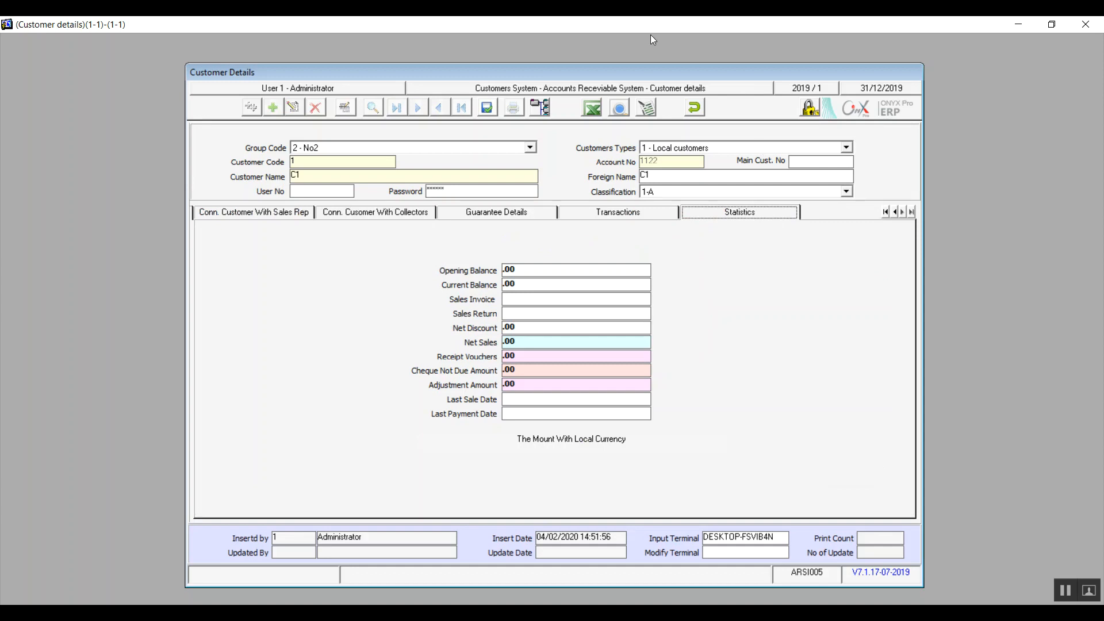
# Step: Try to save the customer record, and leave the customer details form with the entry cancelled
pyautogui.click(483, 111)
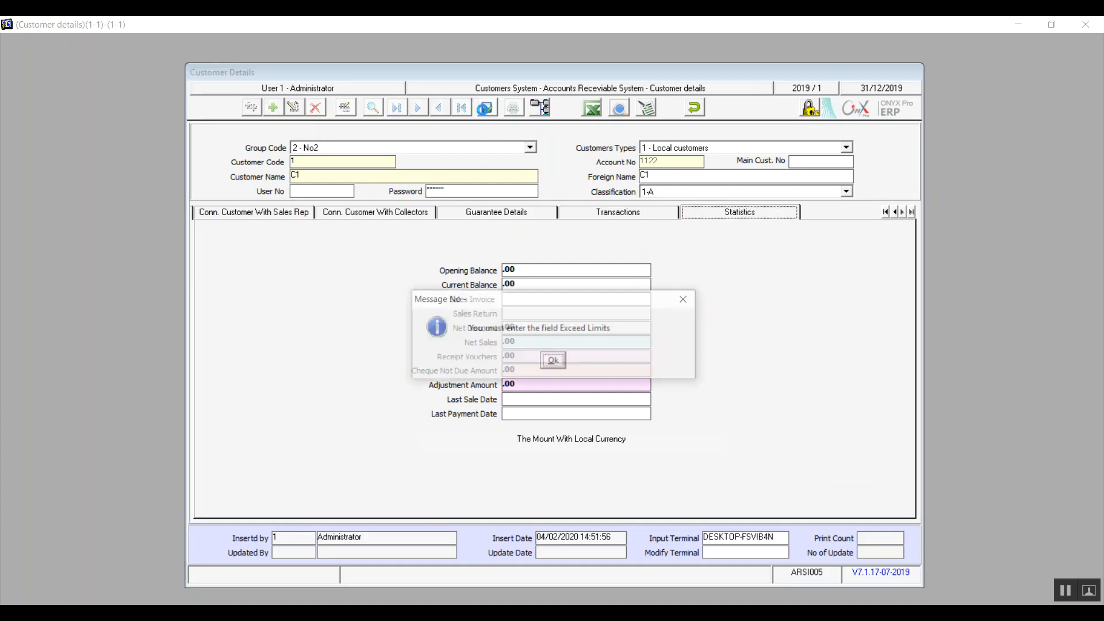
pyautogui.click(553, 361)
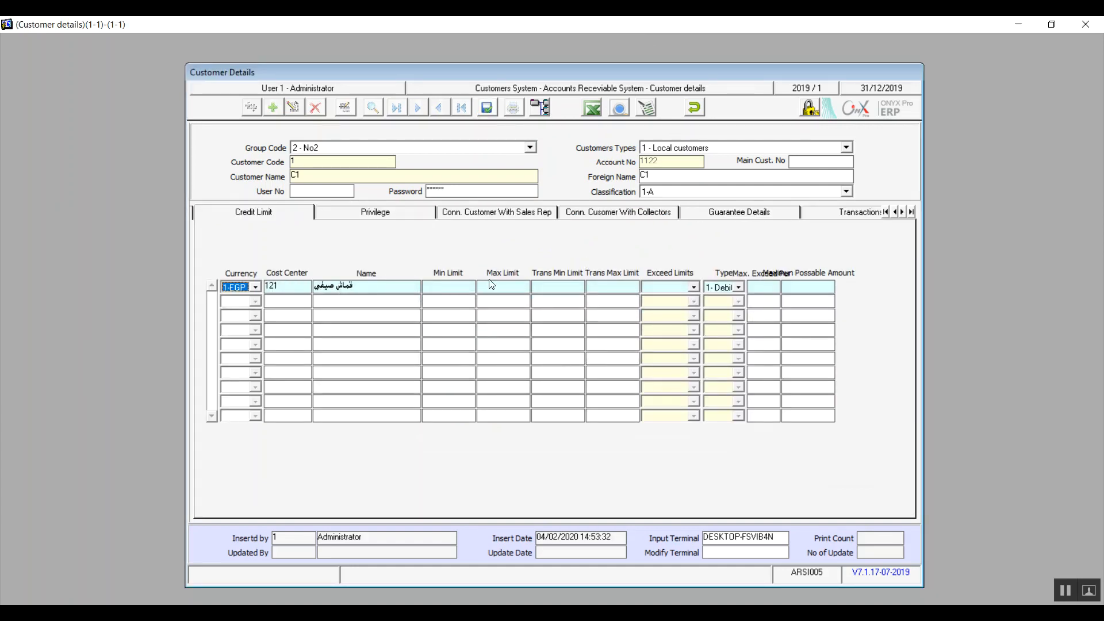
pyautogui.click(695, 109)
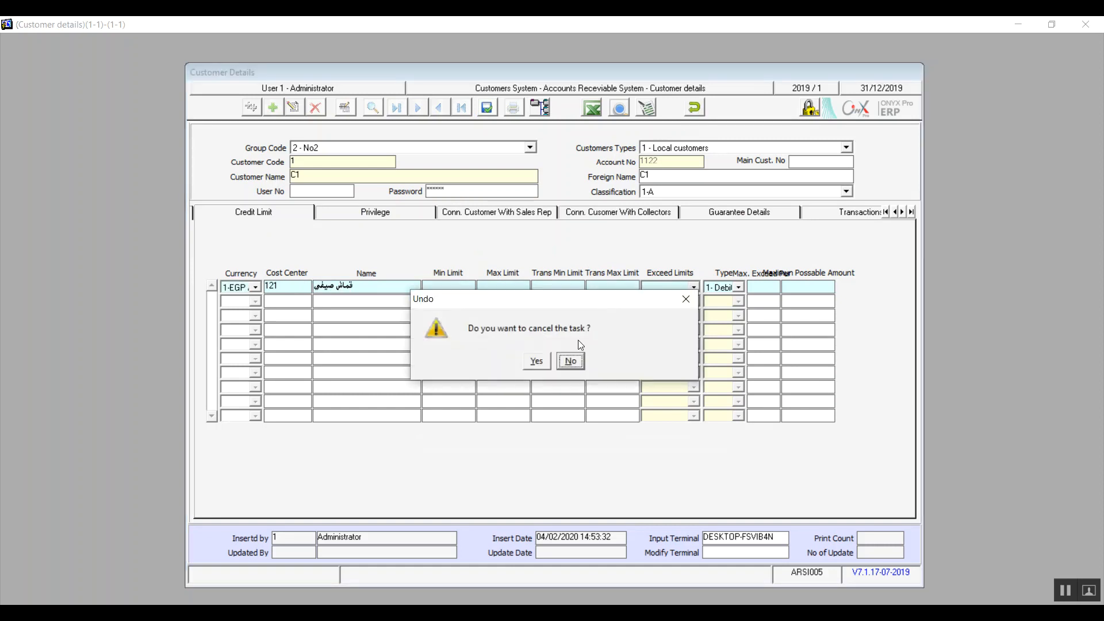
pyautogui.click(535, 362)
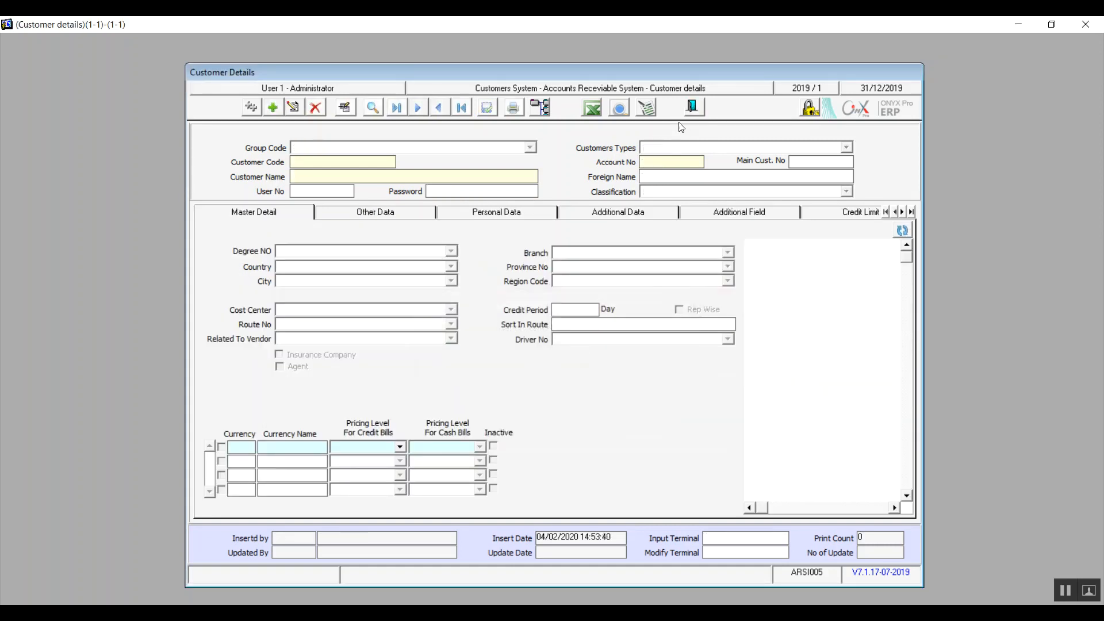
pyautogui.click(693, 107)
# Step: Start a new Customers Appraisal document, and leave the form with the entry cancelled
pyautogui.doubleClick(303, 372)
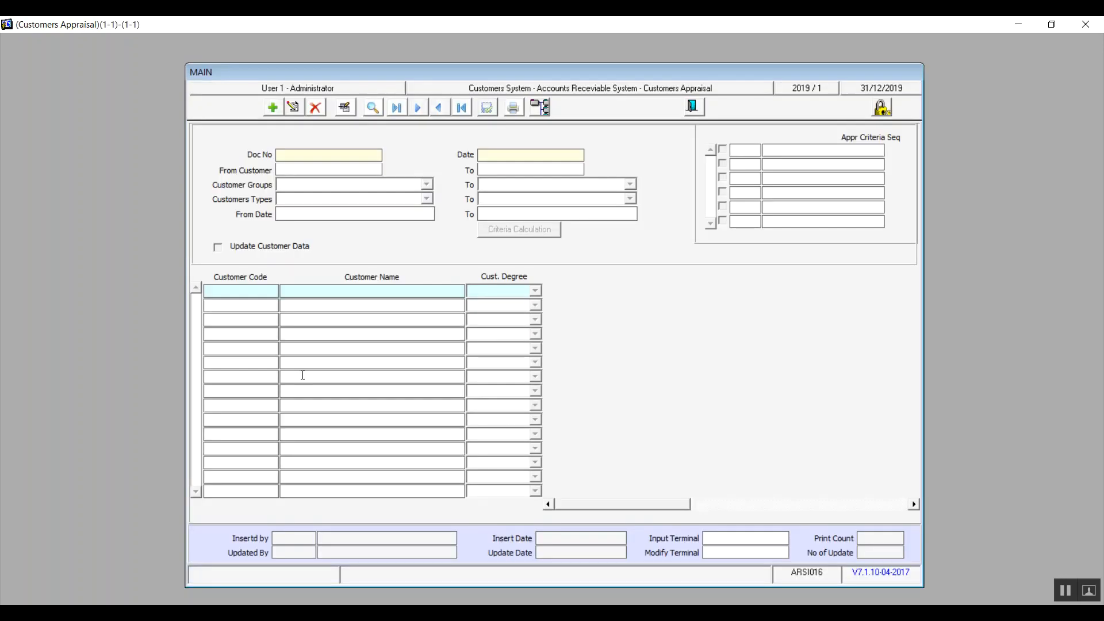
pyautogui.click(272, 107)
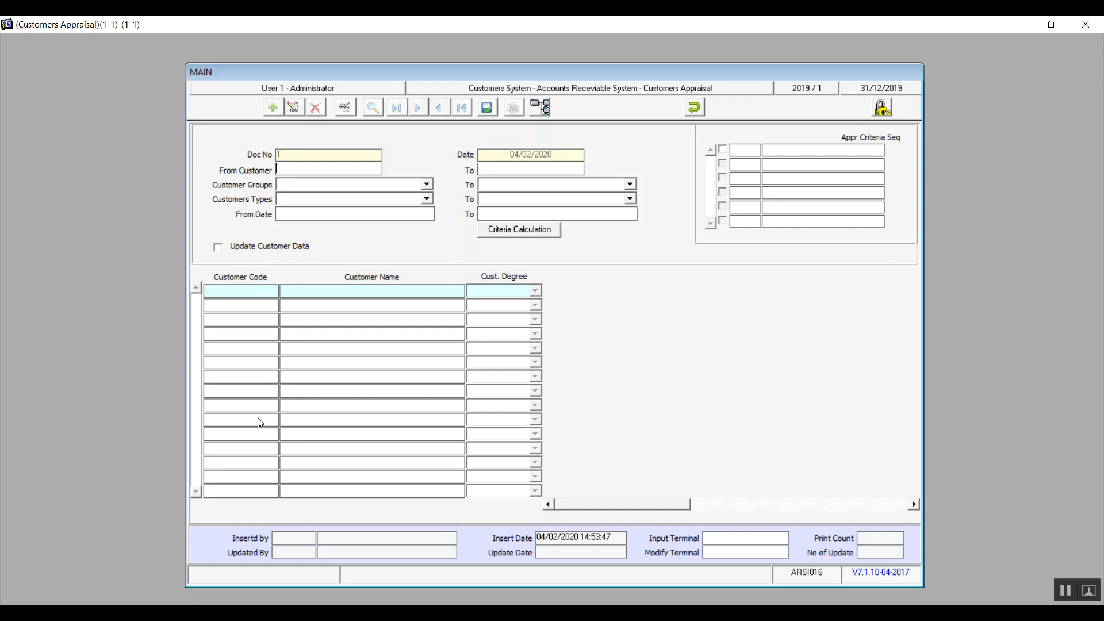
pyautogui.click(694, 107)
pyautogui.click(536, 361)
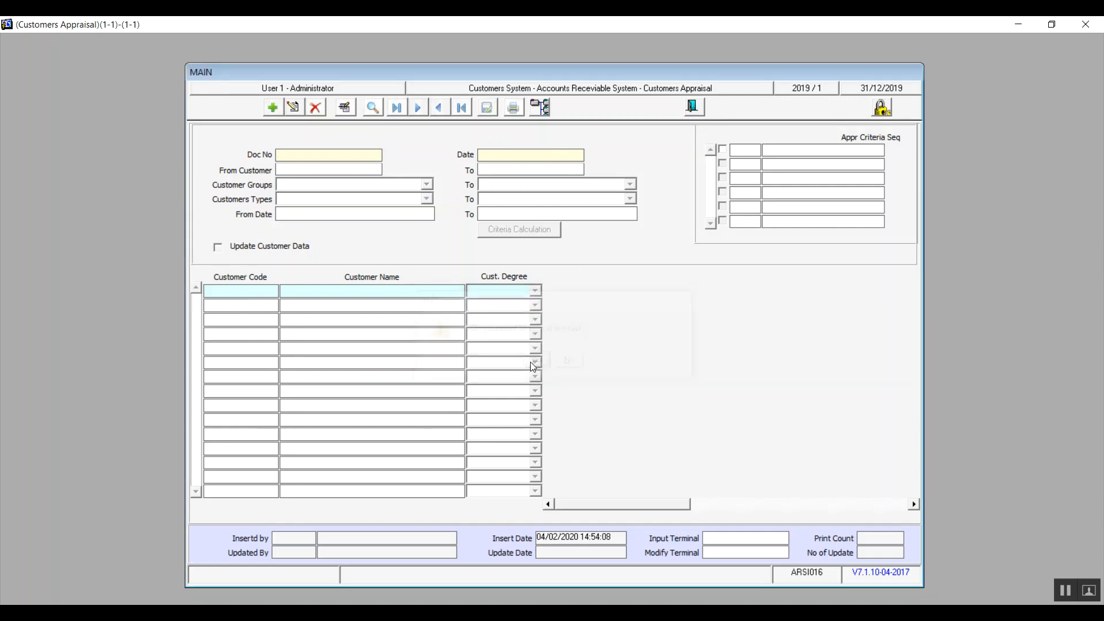
pyautogui.click(694, 112)
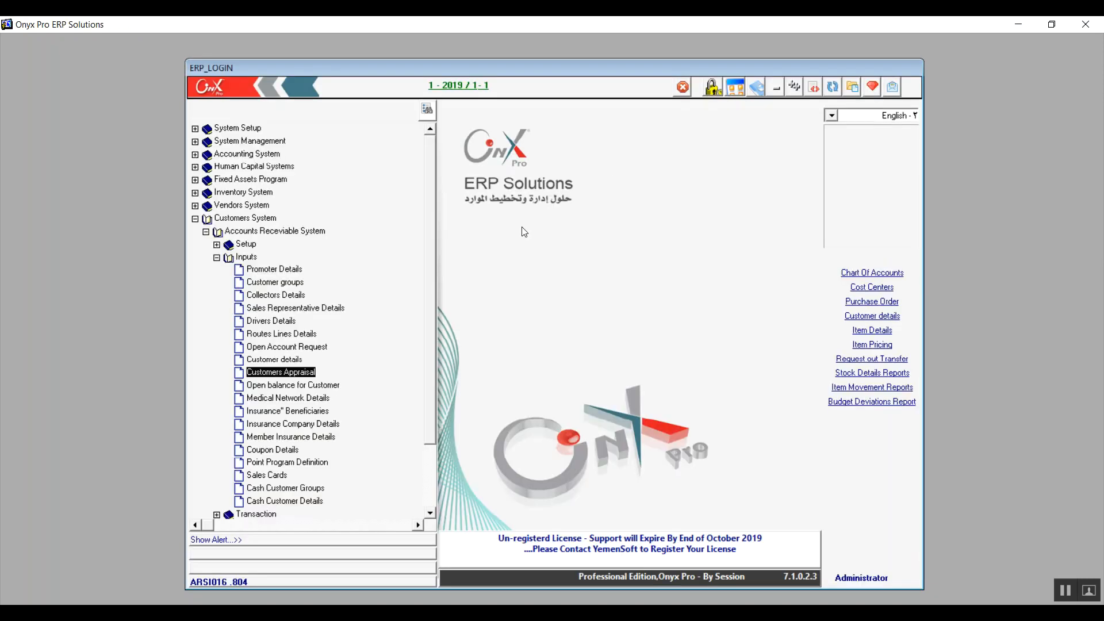
# Step: Start a new Open balance for Customer entry and view the required column order for importing balances from Excel
pyautogui.click(310, 389)
pyautogui.doubleClick(308, 386)
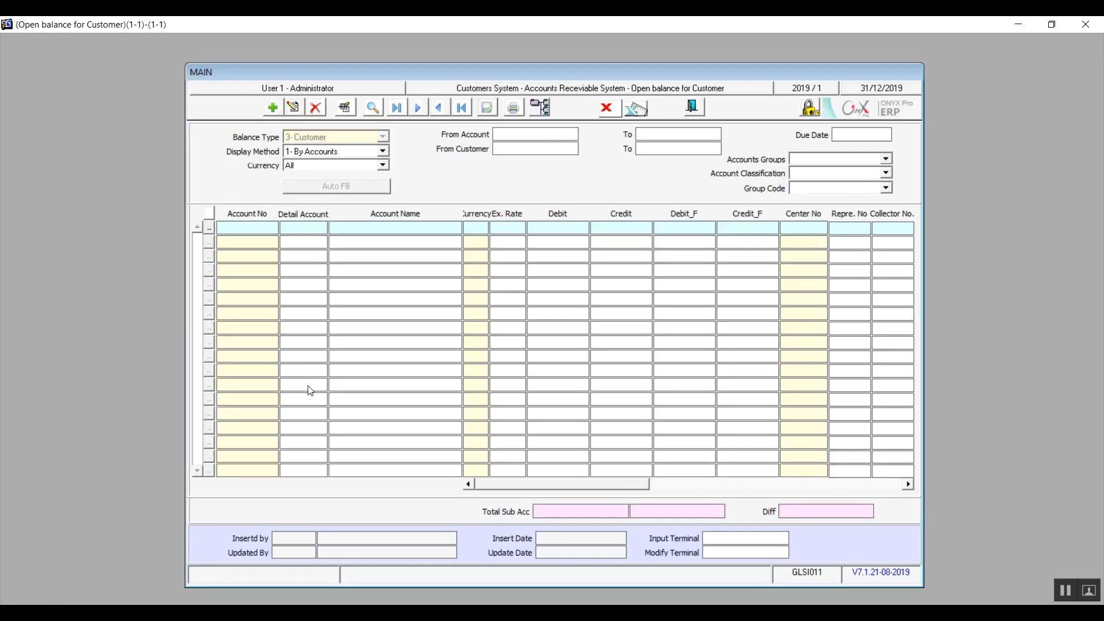
pyautogui.click(277, 109)
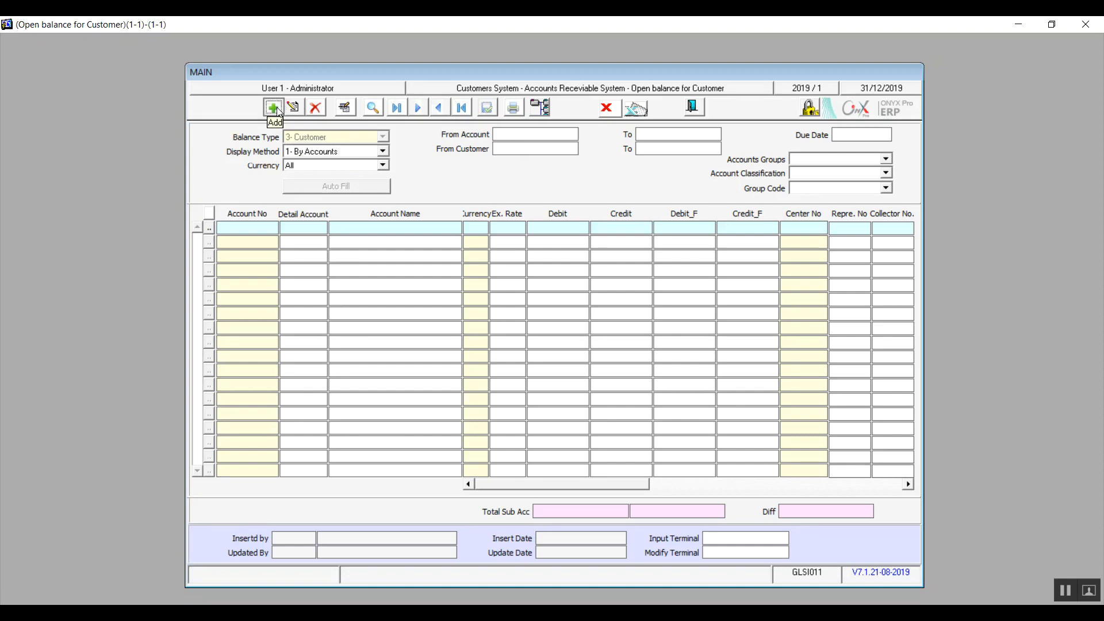
pyautogui.click(632, 109)
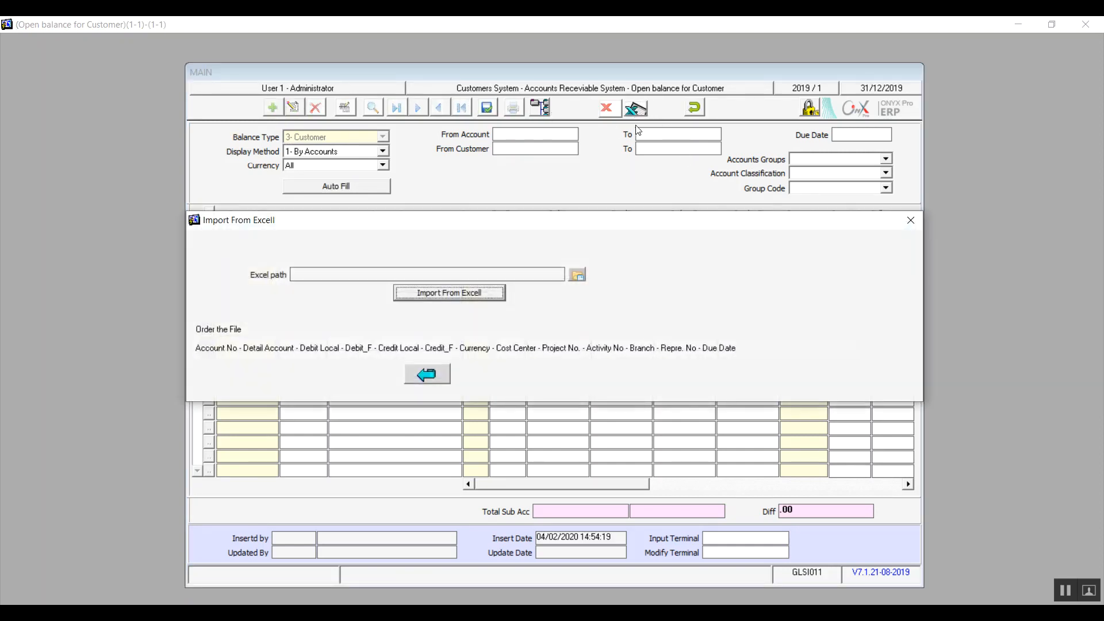
pyautogui.click(911, 221)
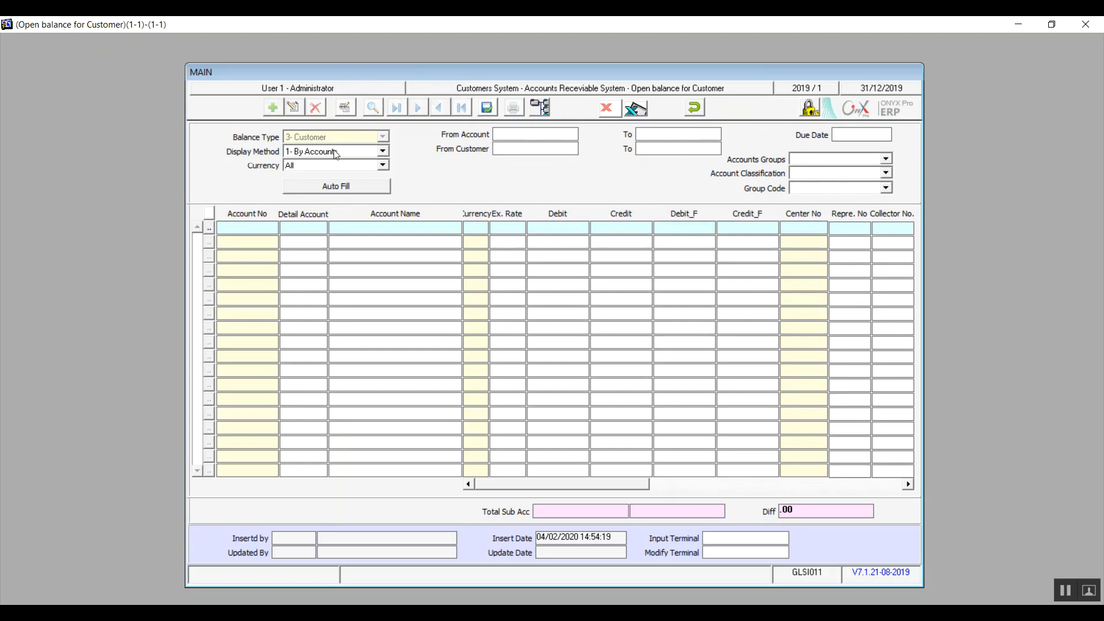
# Step: Try to auto-fill the customer opening balances and enter account 1122 in the first row
pyautogui.click(343, 188)
pyautogui.doubleClick(249, 230)
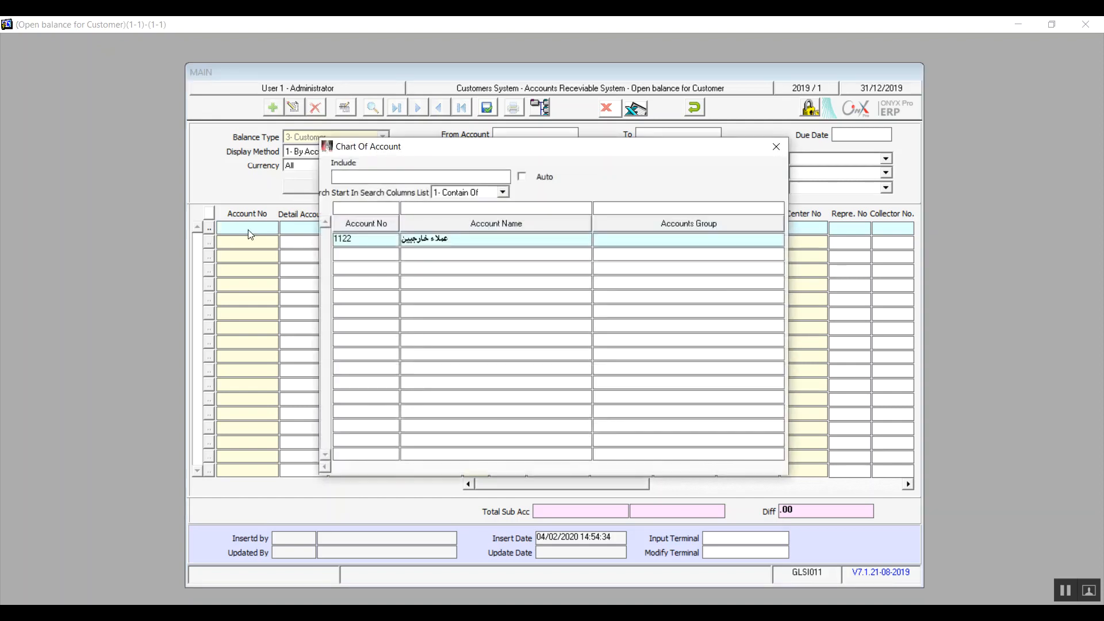
pyautogui.doubleClick(468, 238)
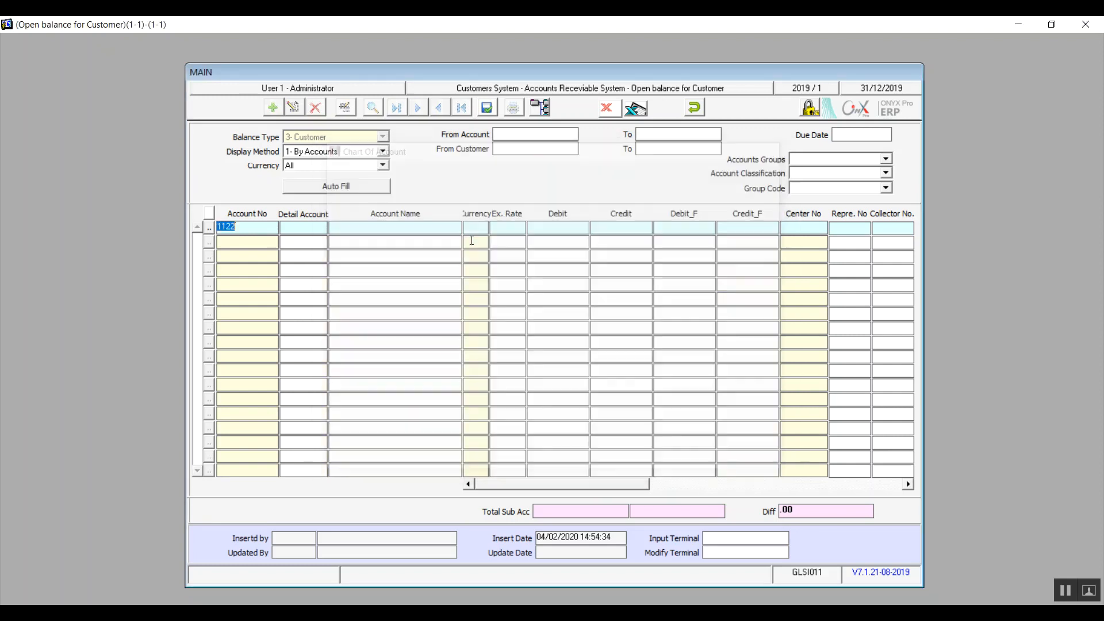
pyautogui.click(313, 229)
pyautogui.click(553, 361)
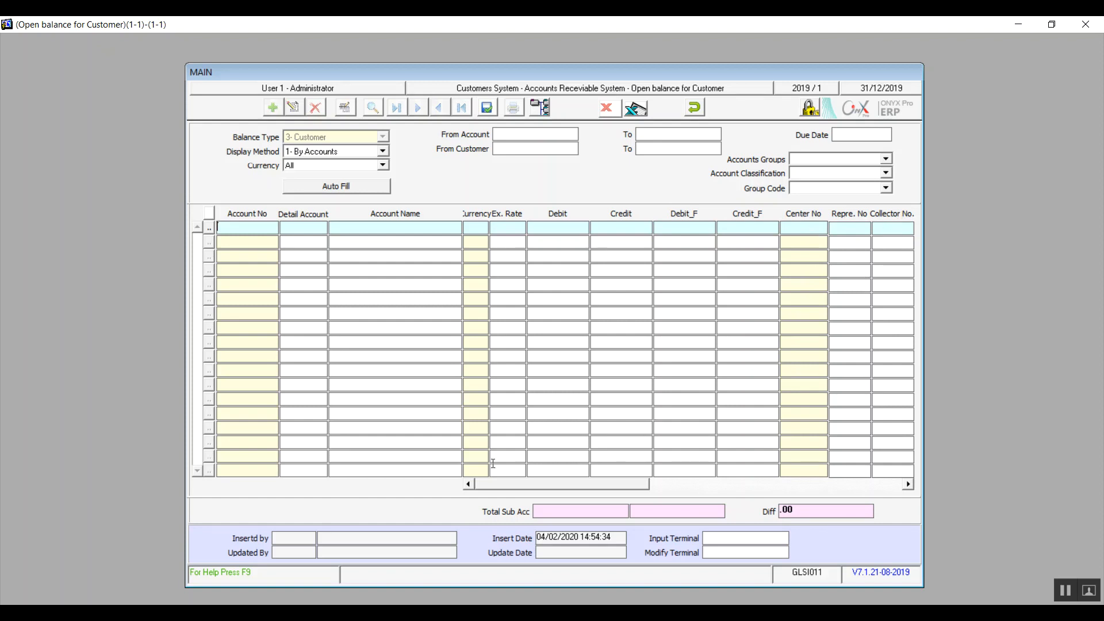
# Step: View the sales representatives available for the first opening balance row without choosing one
pyautogui.click(834, 229)
pyautogui.doubleClick(835, 230)
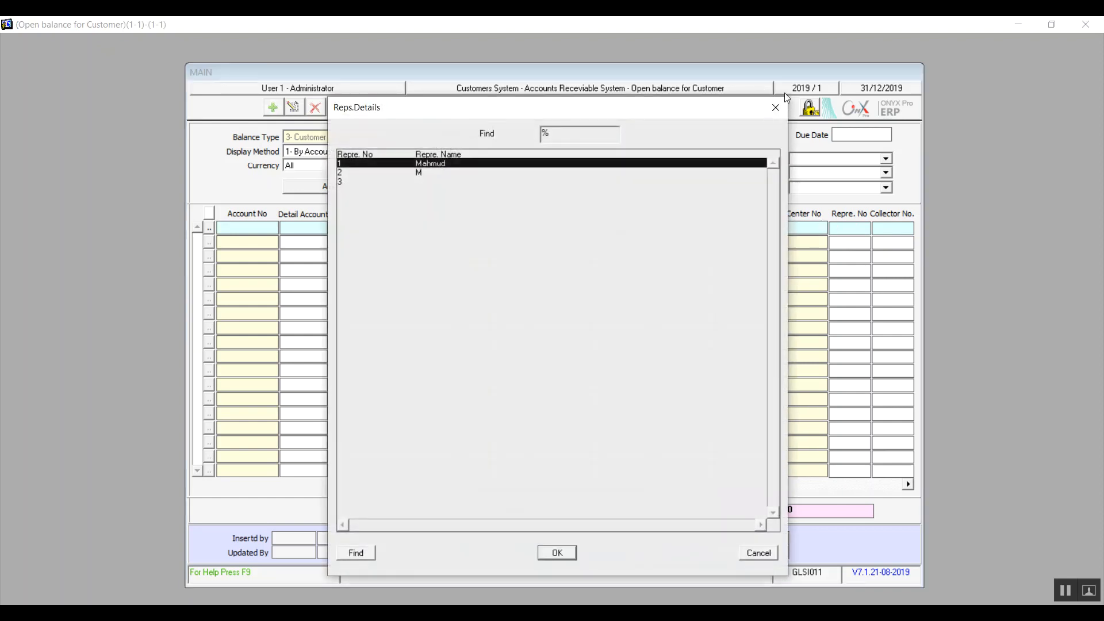
pyautogui.click(777, 107)
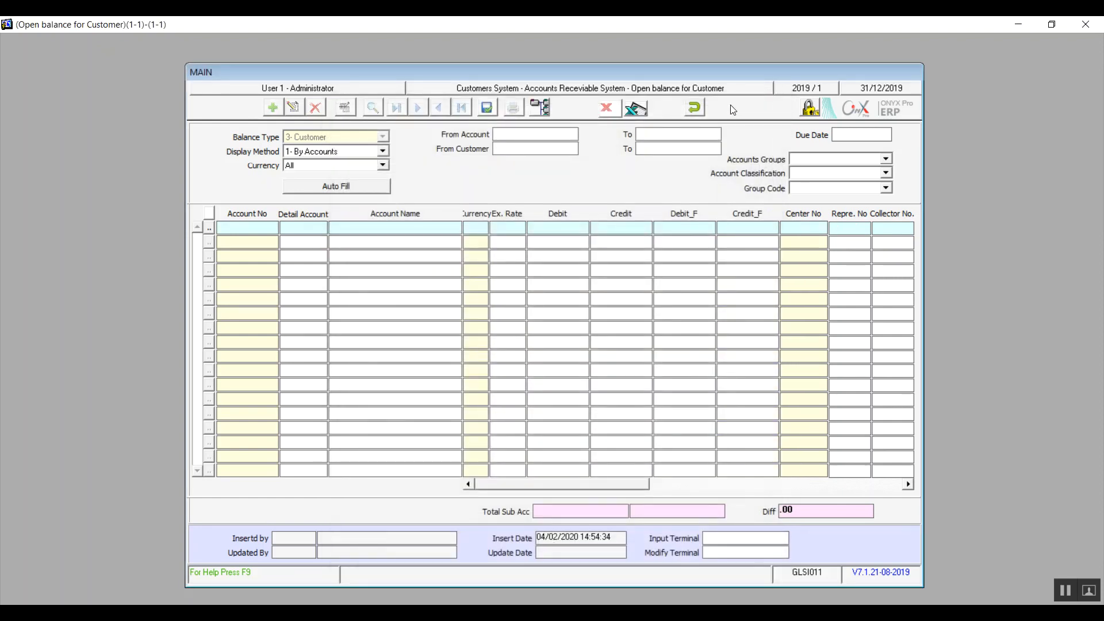
# Step: Discard the customer opening balance entry and close its form
pyautogui.click(694, 107)
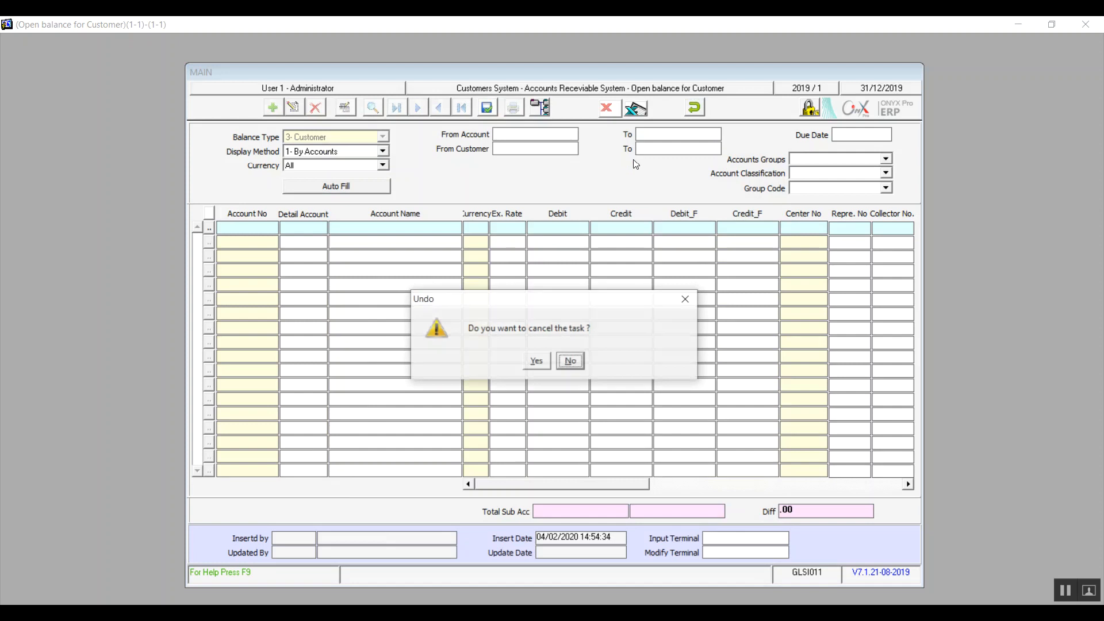
pyautogui.click(536, 361)
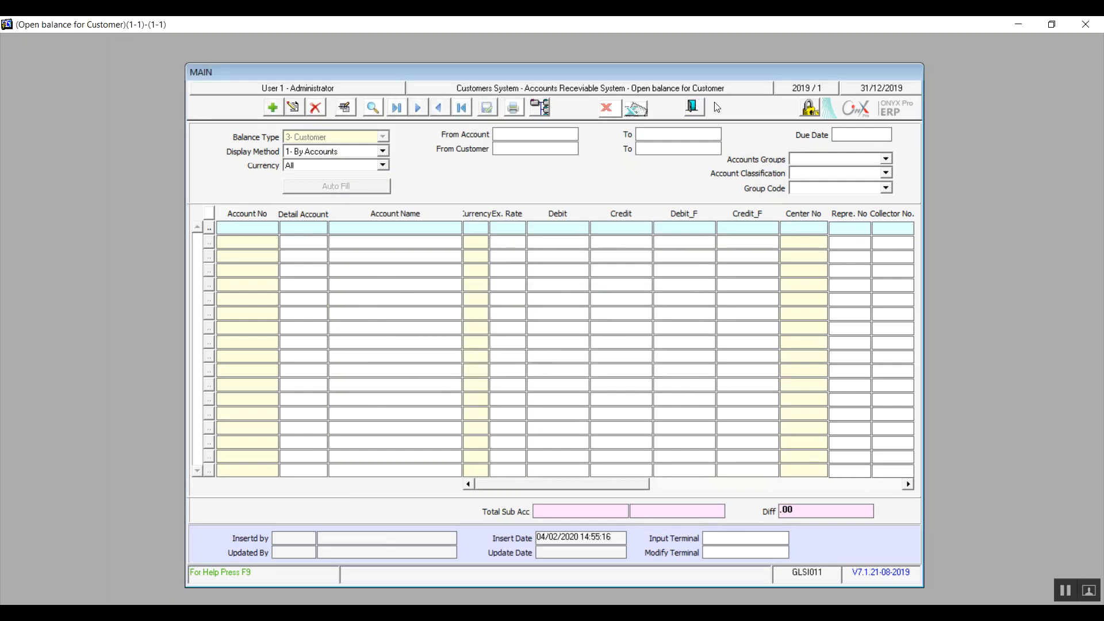
pyautogui.click(695, 106)
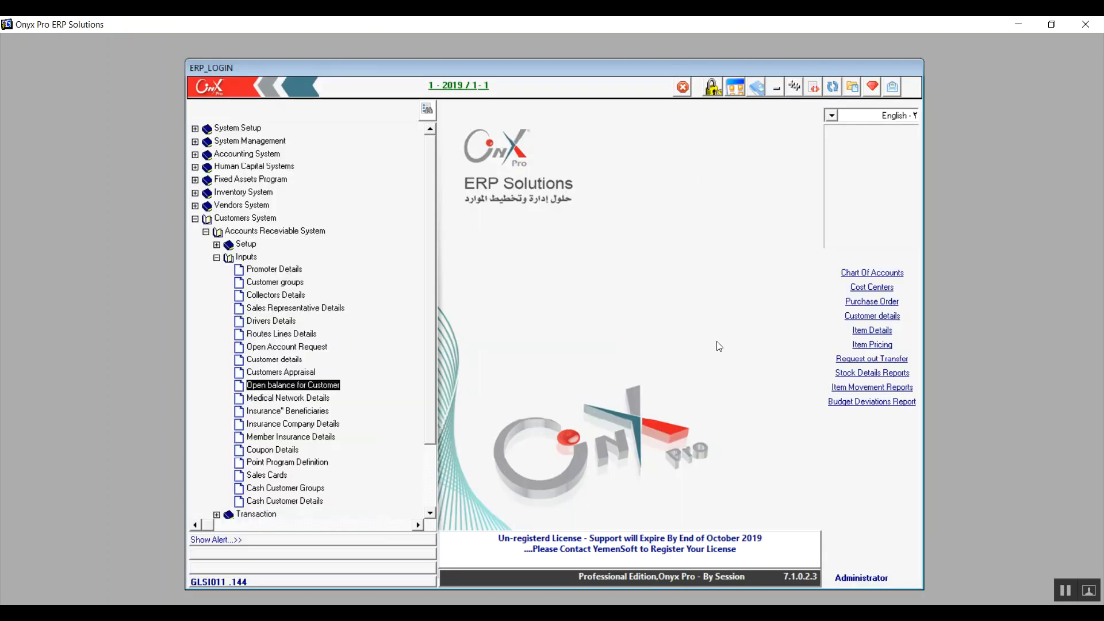